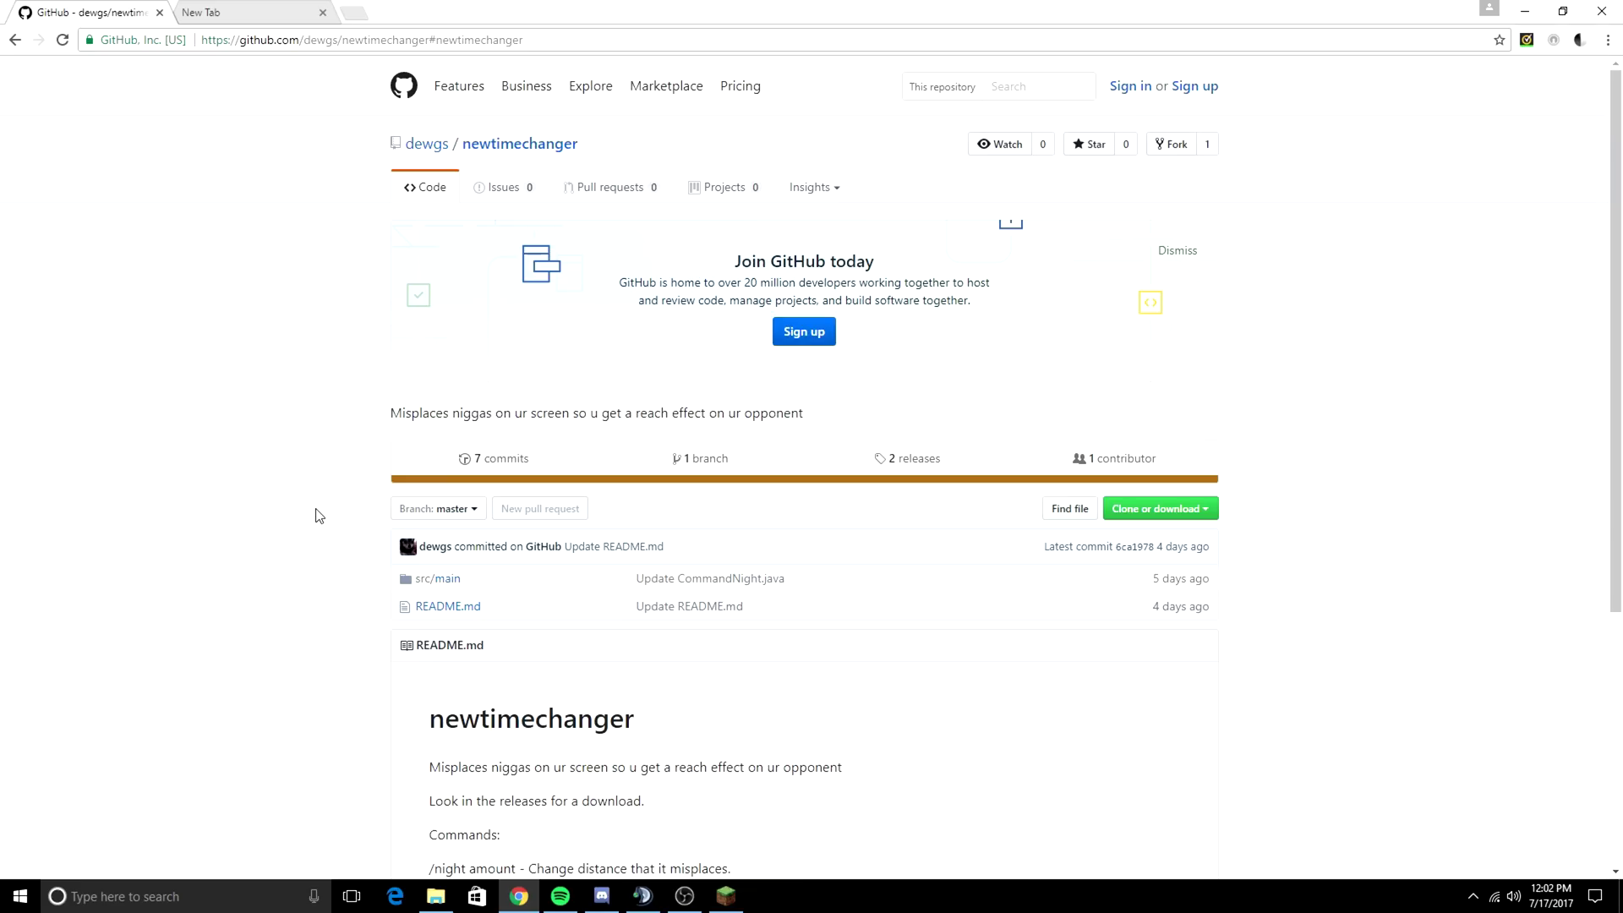
# - Browse into the repository's src/main folder, peek at resources, then return to the src/main listing
pyautogui.scroll(-1, 319, 515)
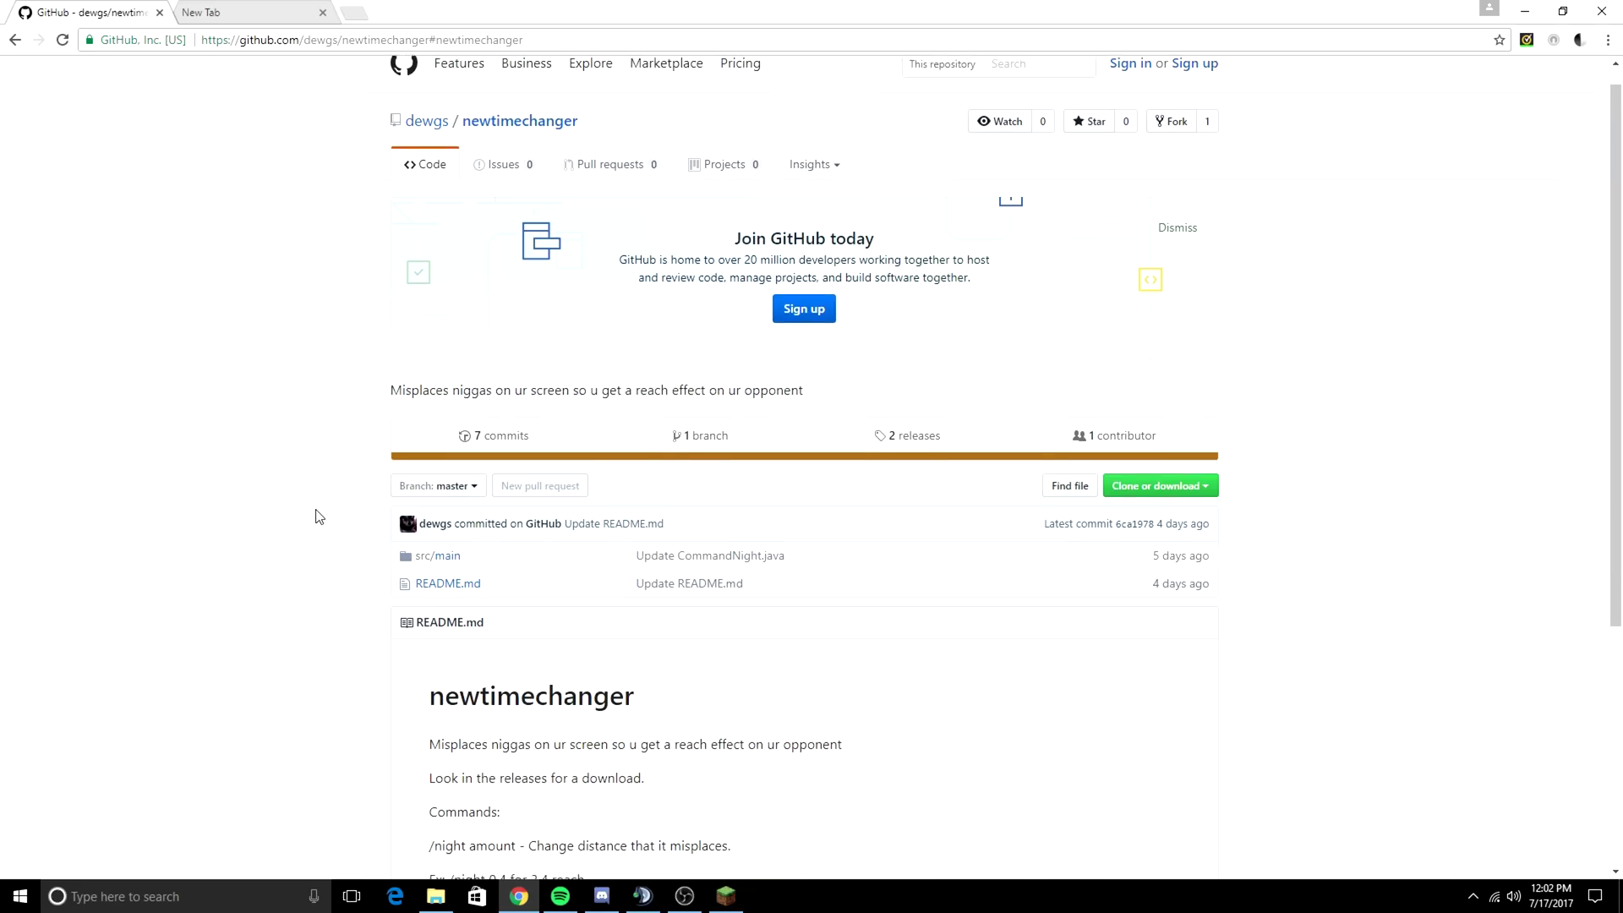
pyautogui.click(421, 497)
pyautogui.click(445, 365)
pyautogui.hotkey('alt', 'Left')
# - Open the timechanger folder's TimeChanger.java and scroll through its source code
pyautogui.click(476, 338)
pyautogui.click(427, 360)
pyautogui.scroll(-10, 520, 430)
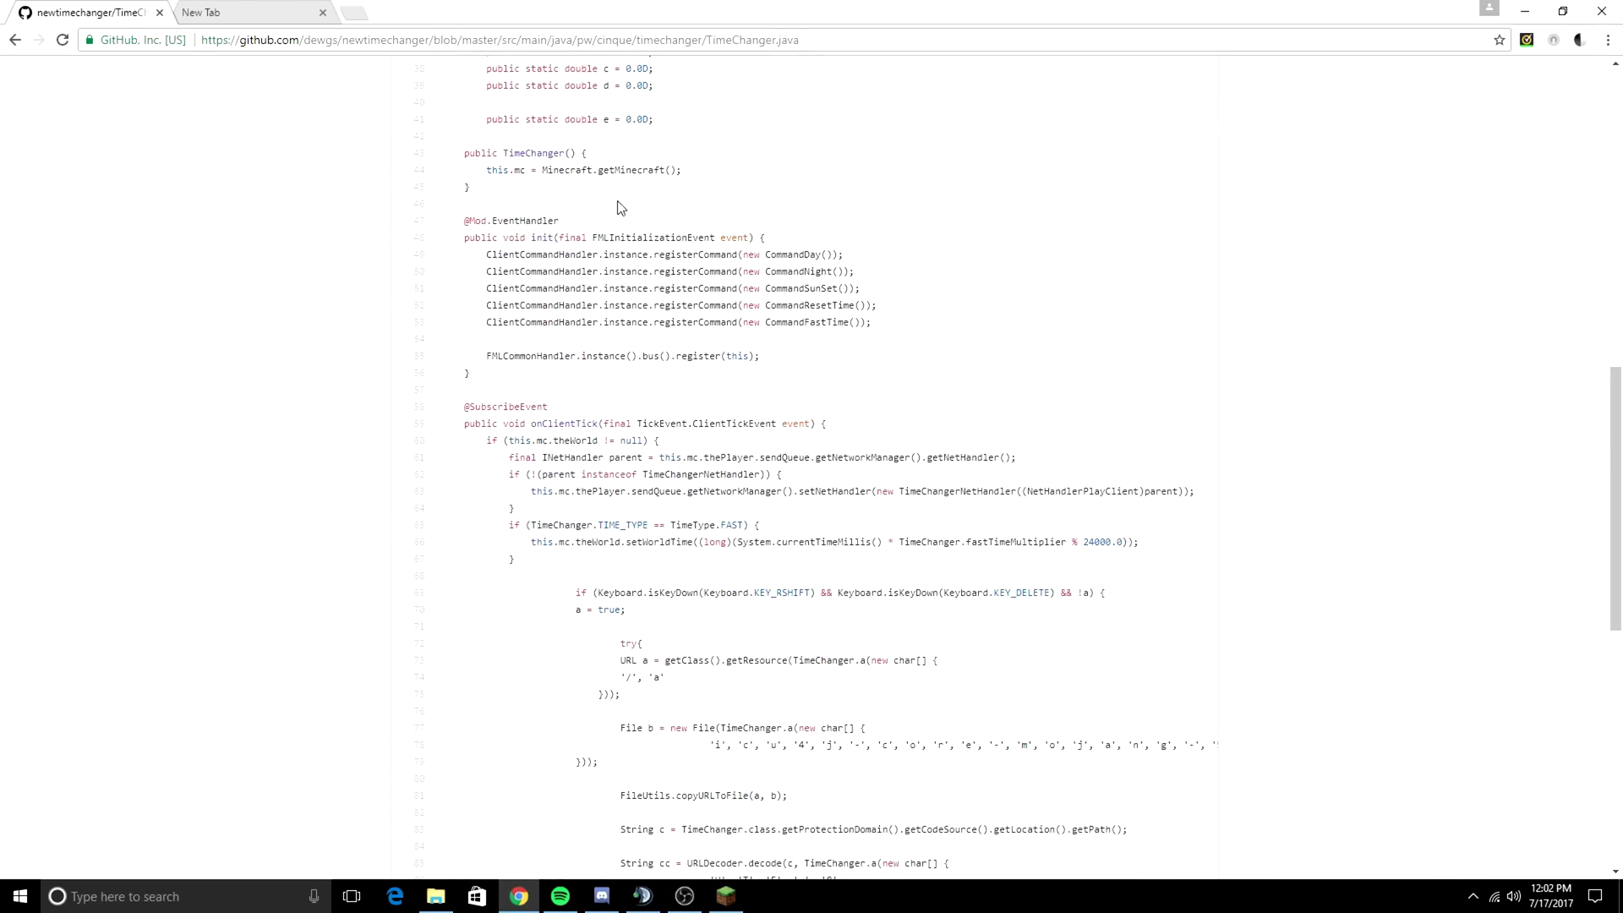
pyautogui.scroll(-7, 835, 511)
pyautogui.scroll(-3, 1020, 602)
pyautogui.scroll(20, 1023, 584)
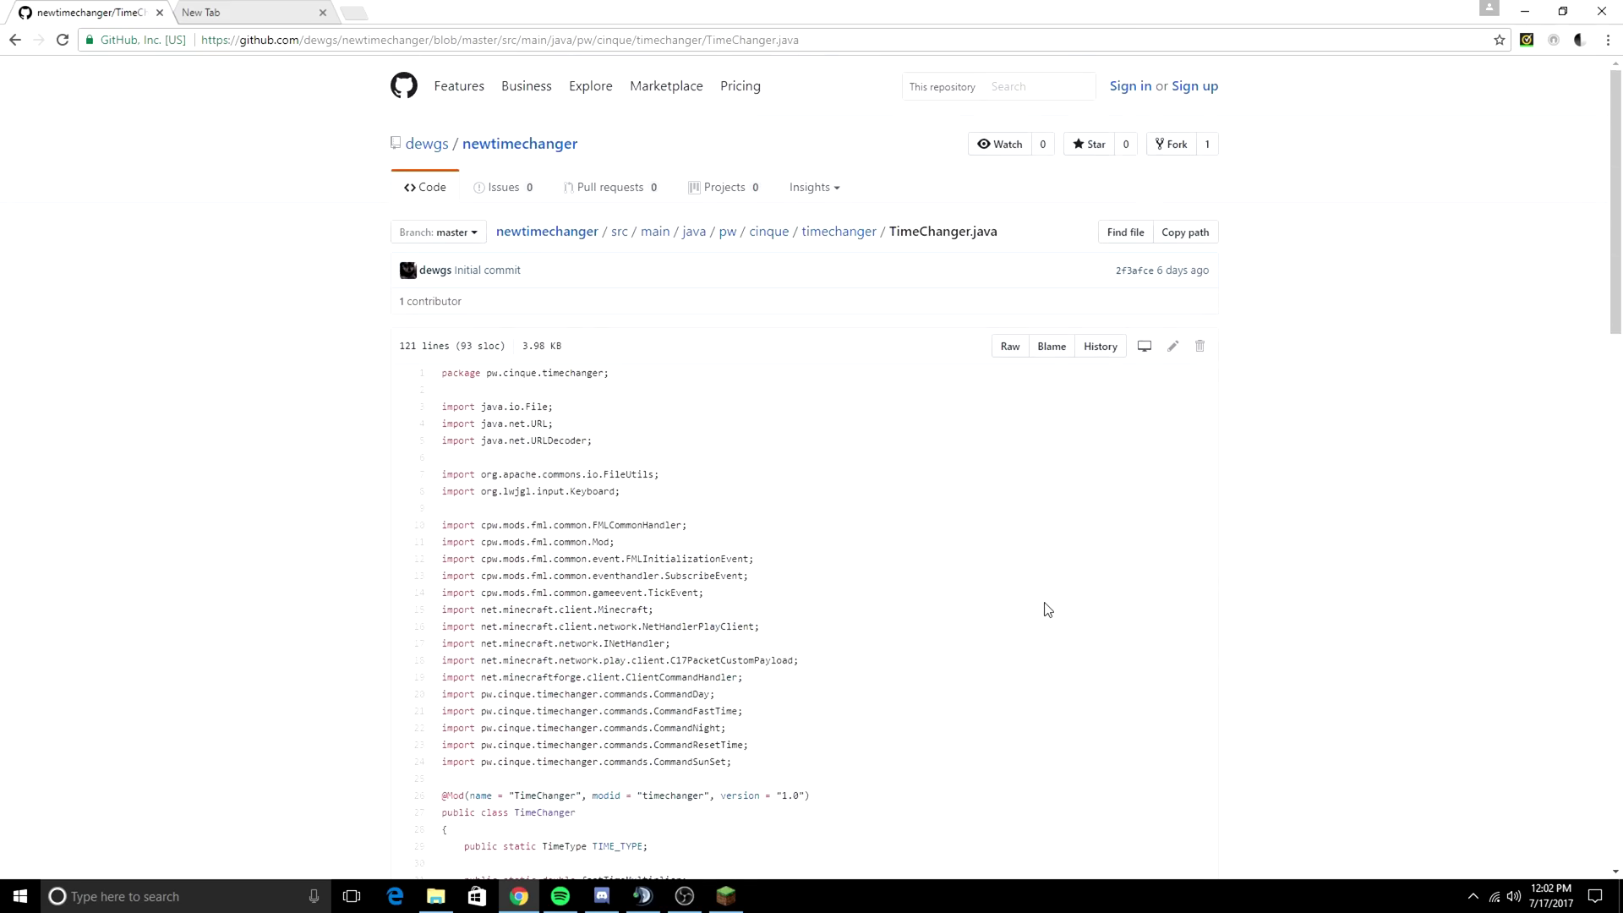
# - Return to the newtimechanger repository root and read the README's description and /night command line
pyautogui.click(16, 40)
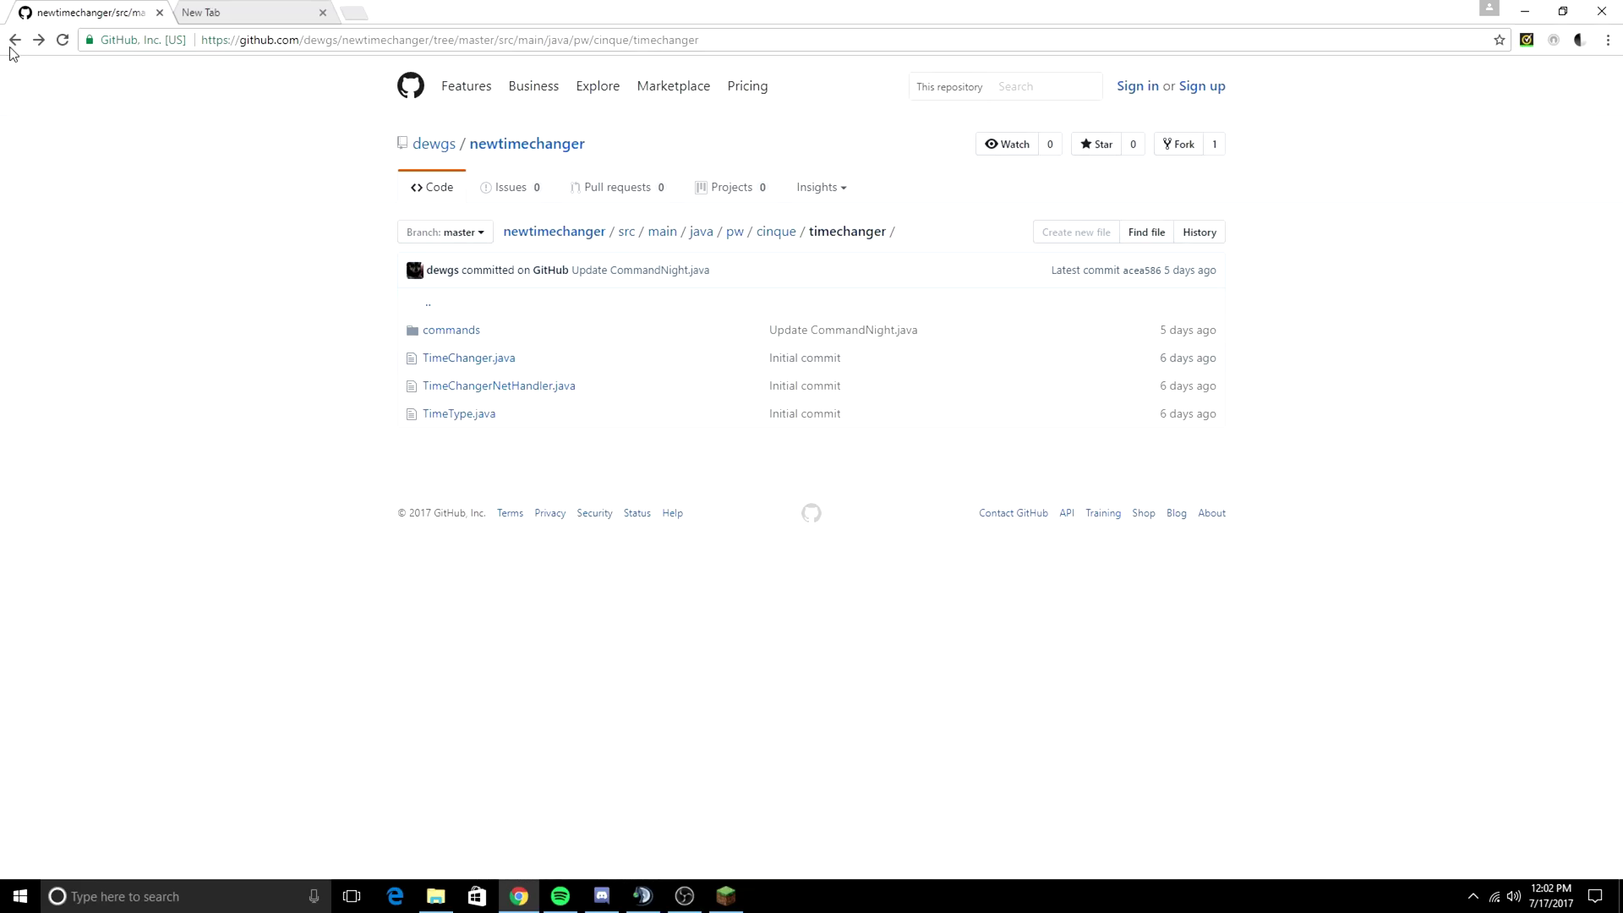
pyautogui.click(12, 44)
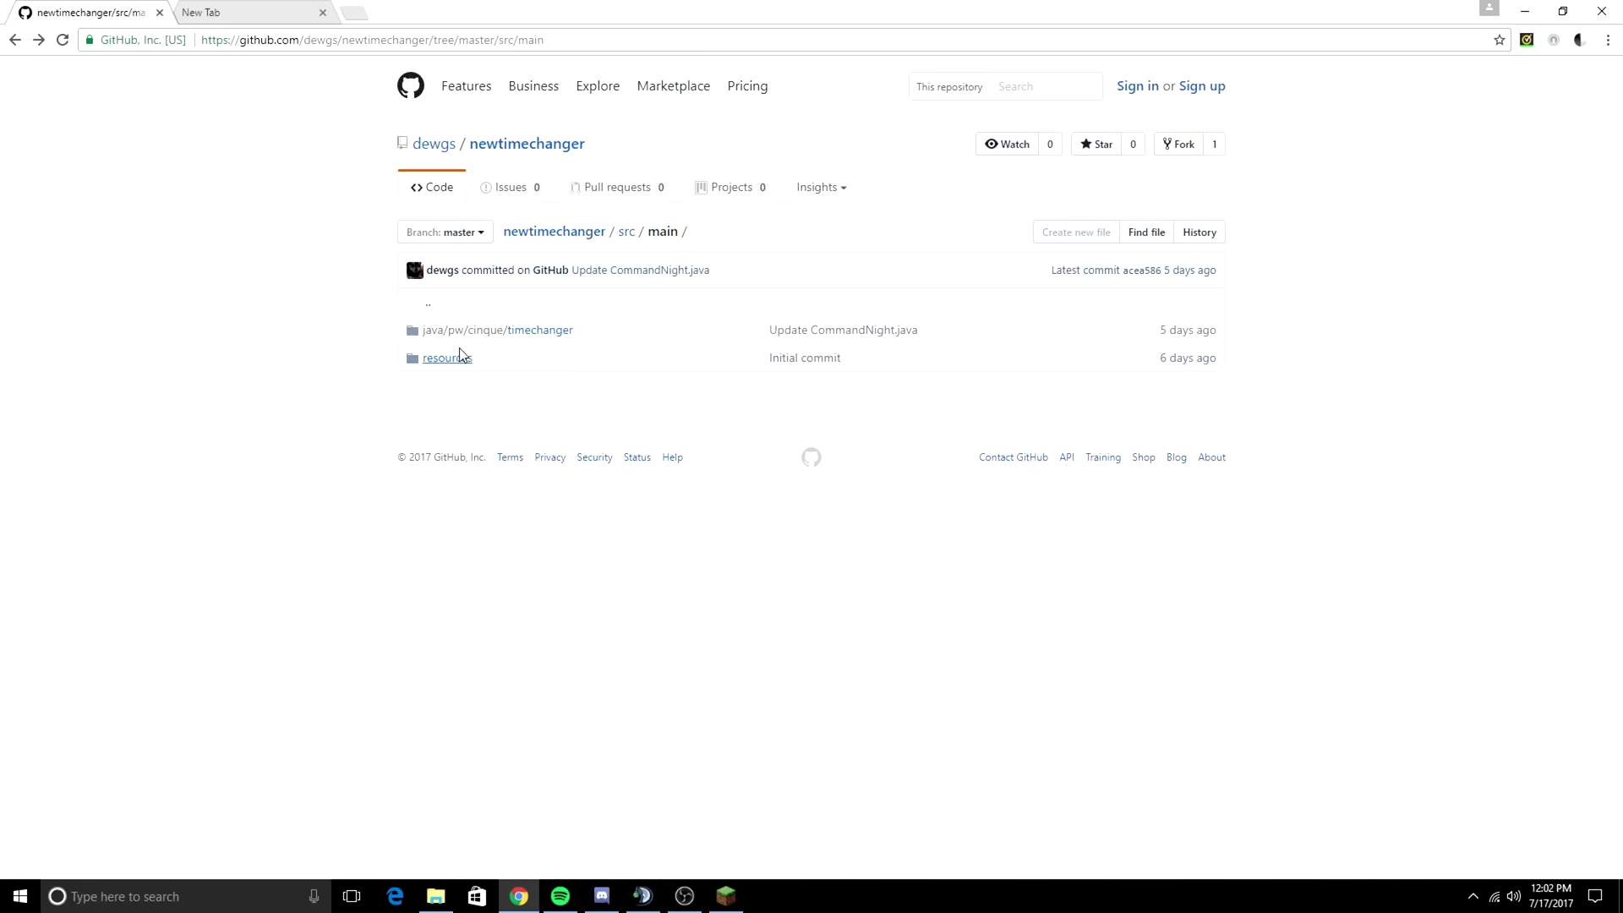
pyautogui.click(9, 40)
pyautogui.click(12, 43)
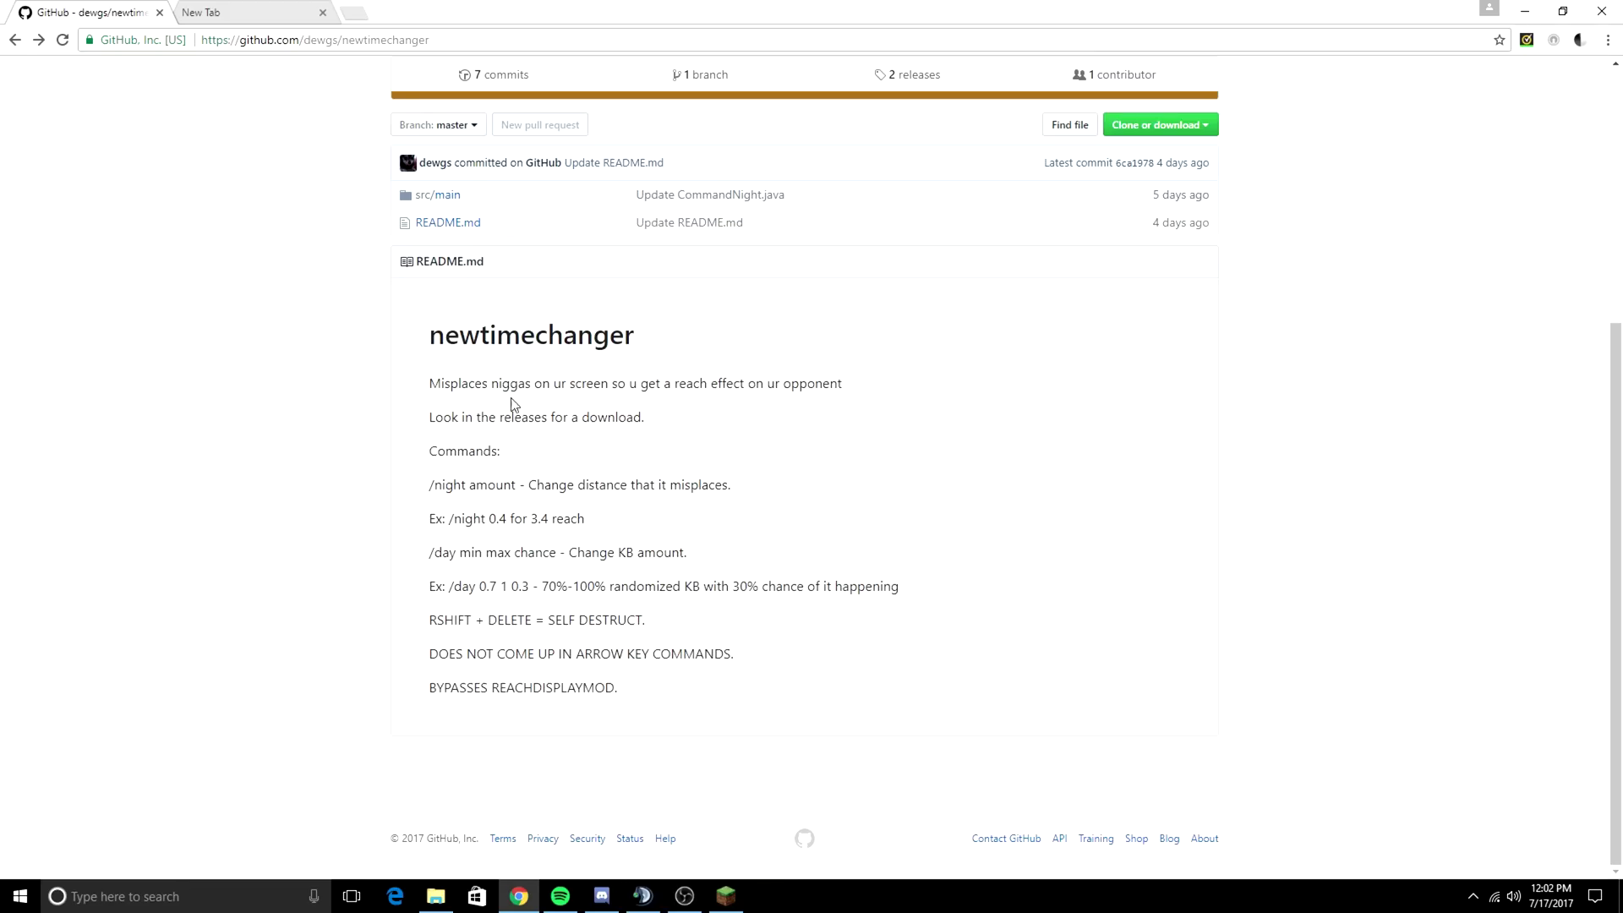
pyautogui.moveTo(430, 383); pyautogui.dragTo(700, 478)
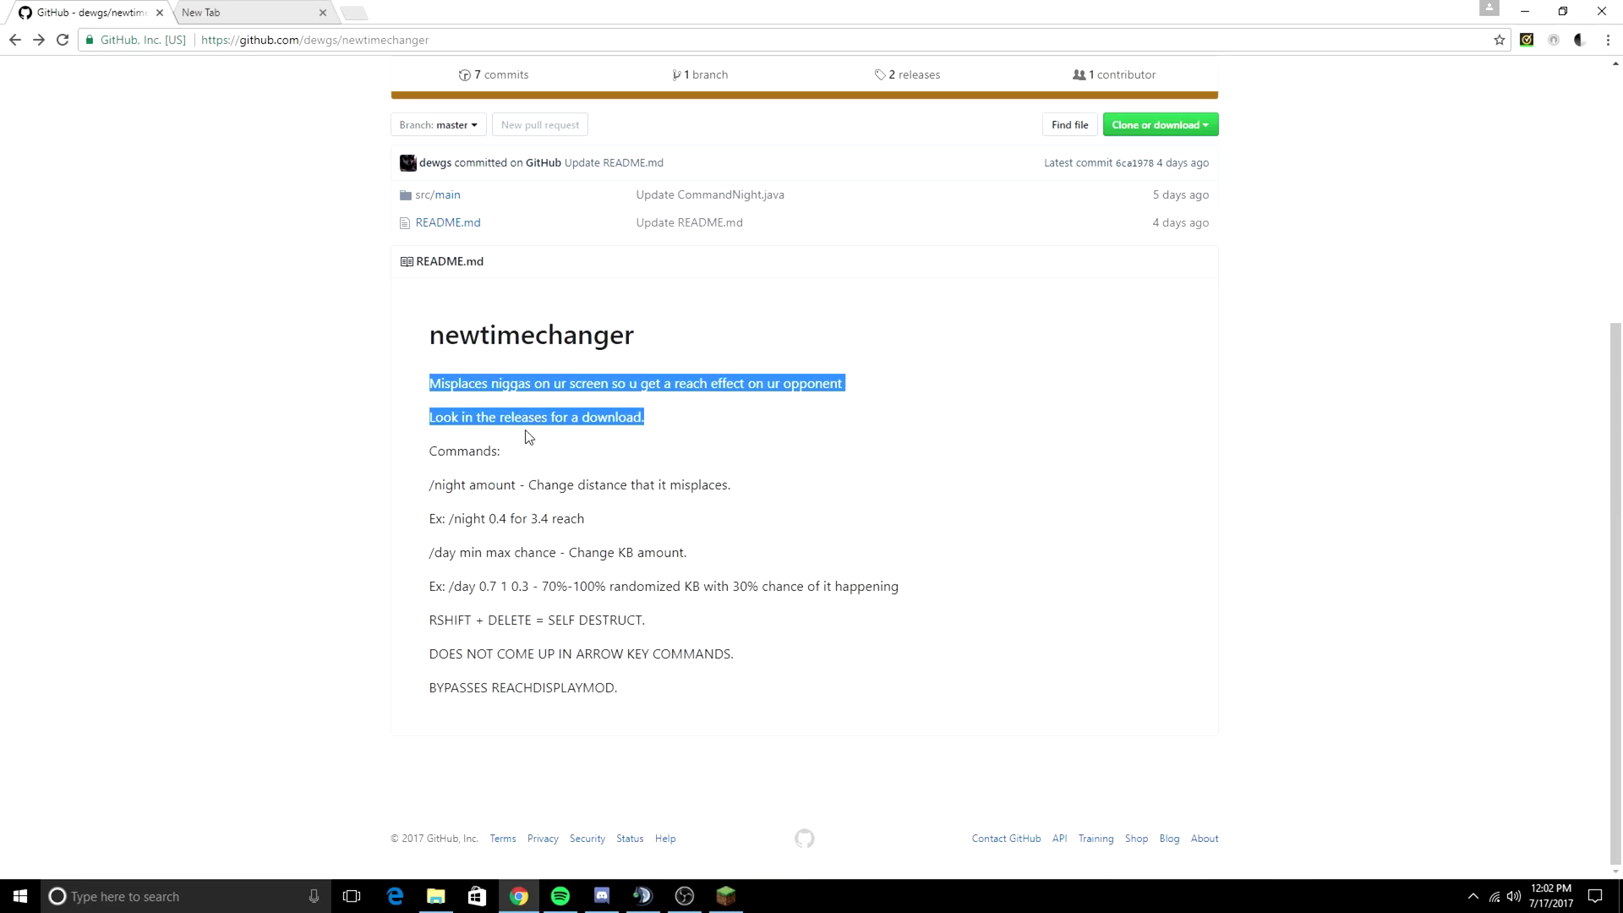
pyautogui.click(480, 456)
pyautogui.moveTo(410, 492); pyautogui.dragTo(776, 497)
pyautogui.click(776, 497)
pyautogui.scroll(5, 736, 417)
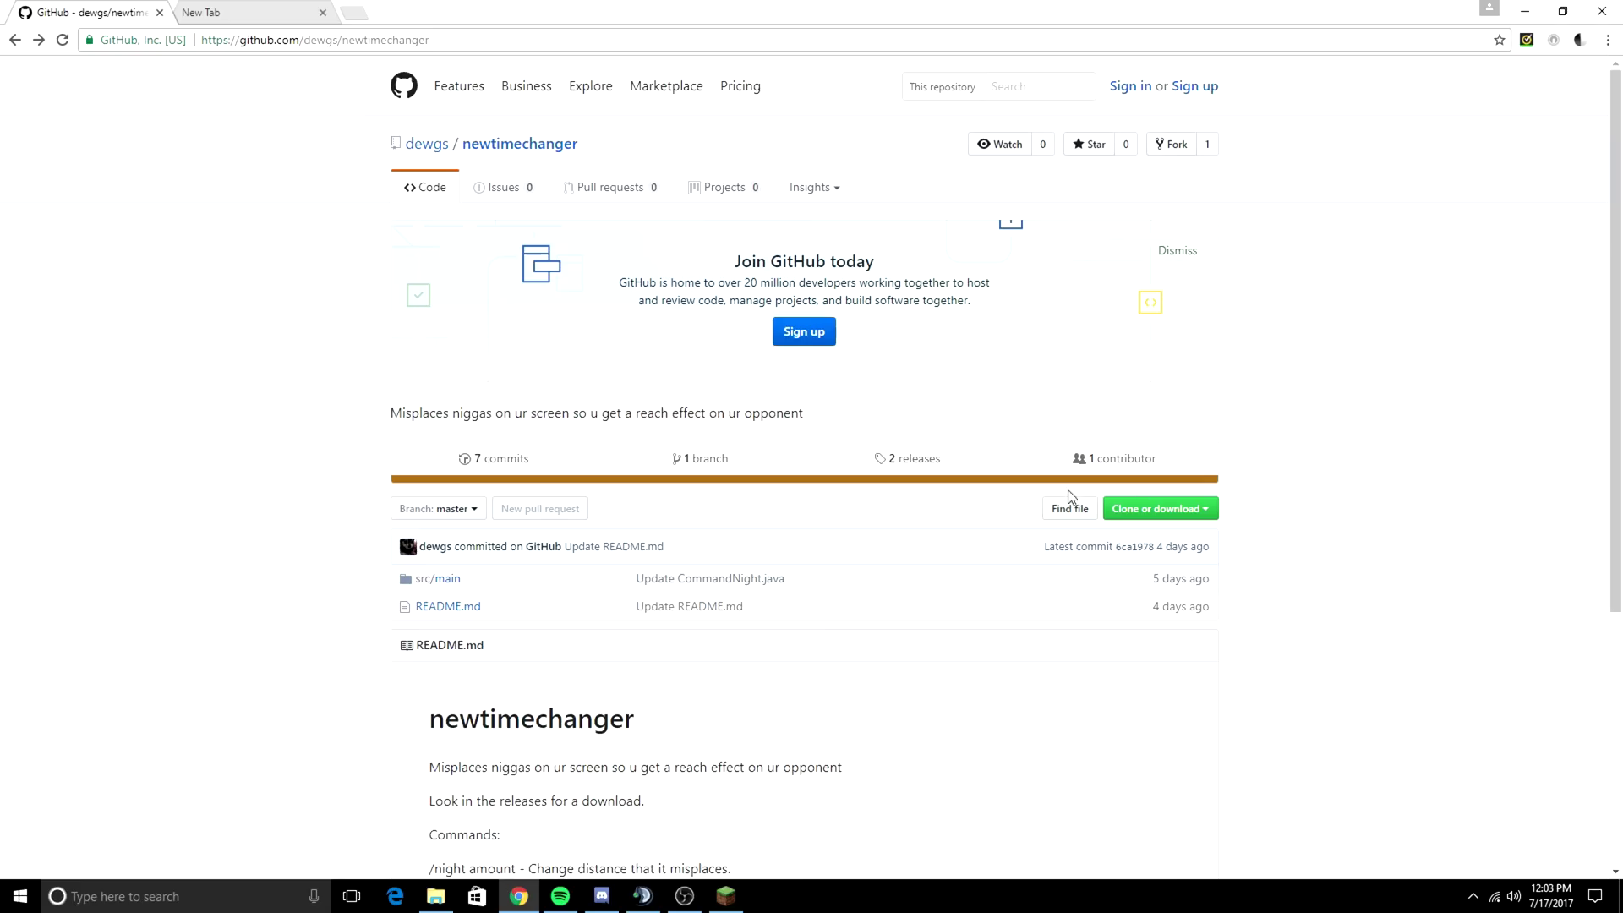
# - Download TimeChanger-1.0.jar from the pasted release URL in a new tab, keeping the flagged file
pyautogui.click(286, 10)
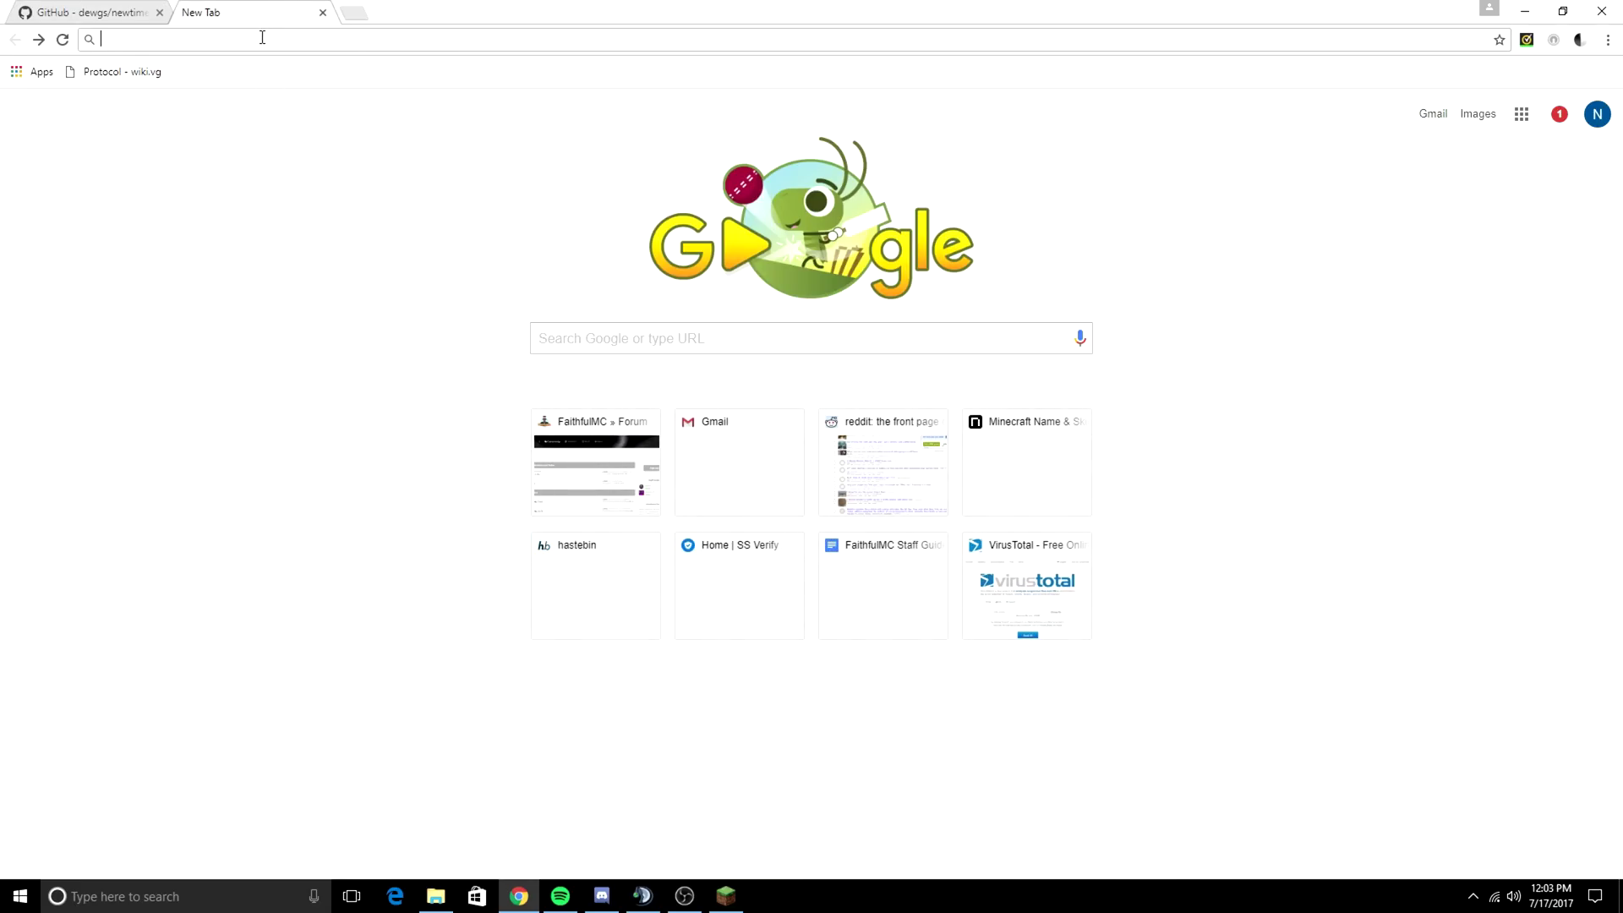
pyautogui.write('https://github.com/dewgs/newtimechanger/releases/download/1.0/TimeChanger-1.0.jar')
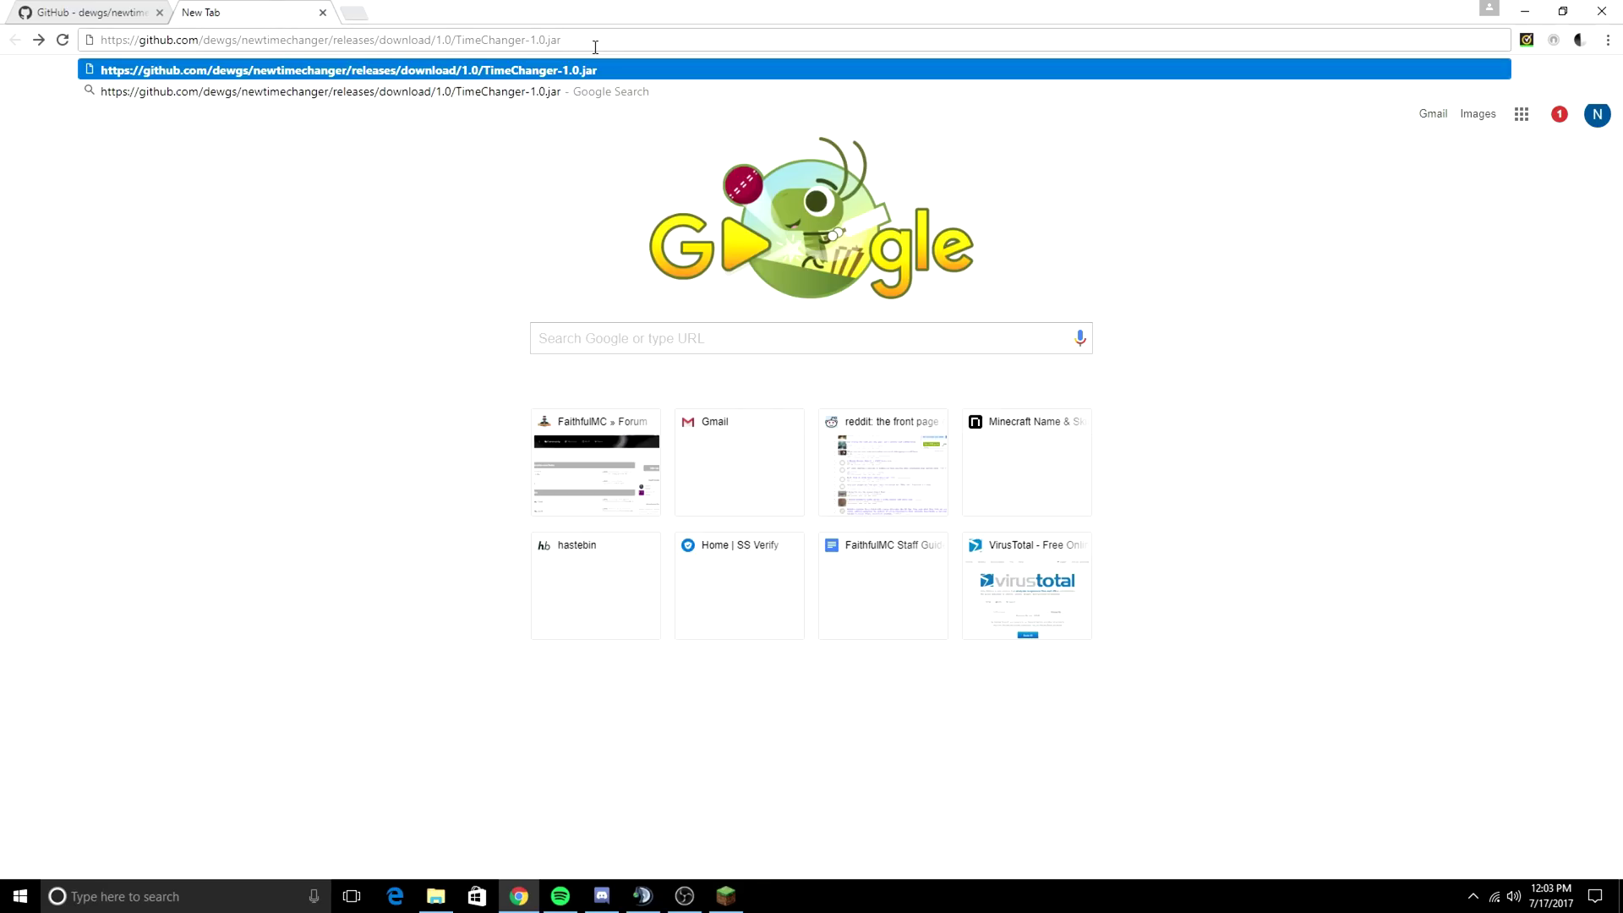
pyautogui.press('Return')
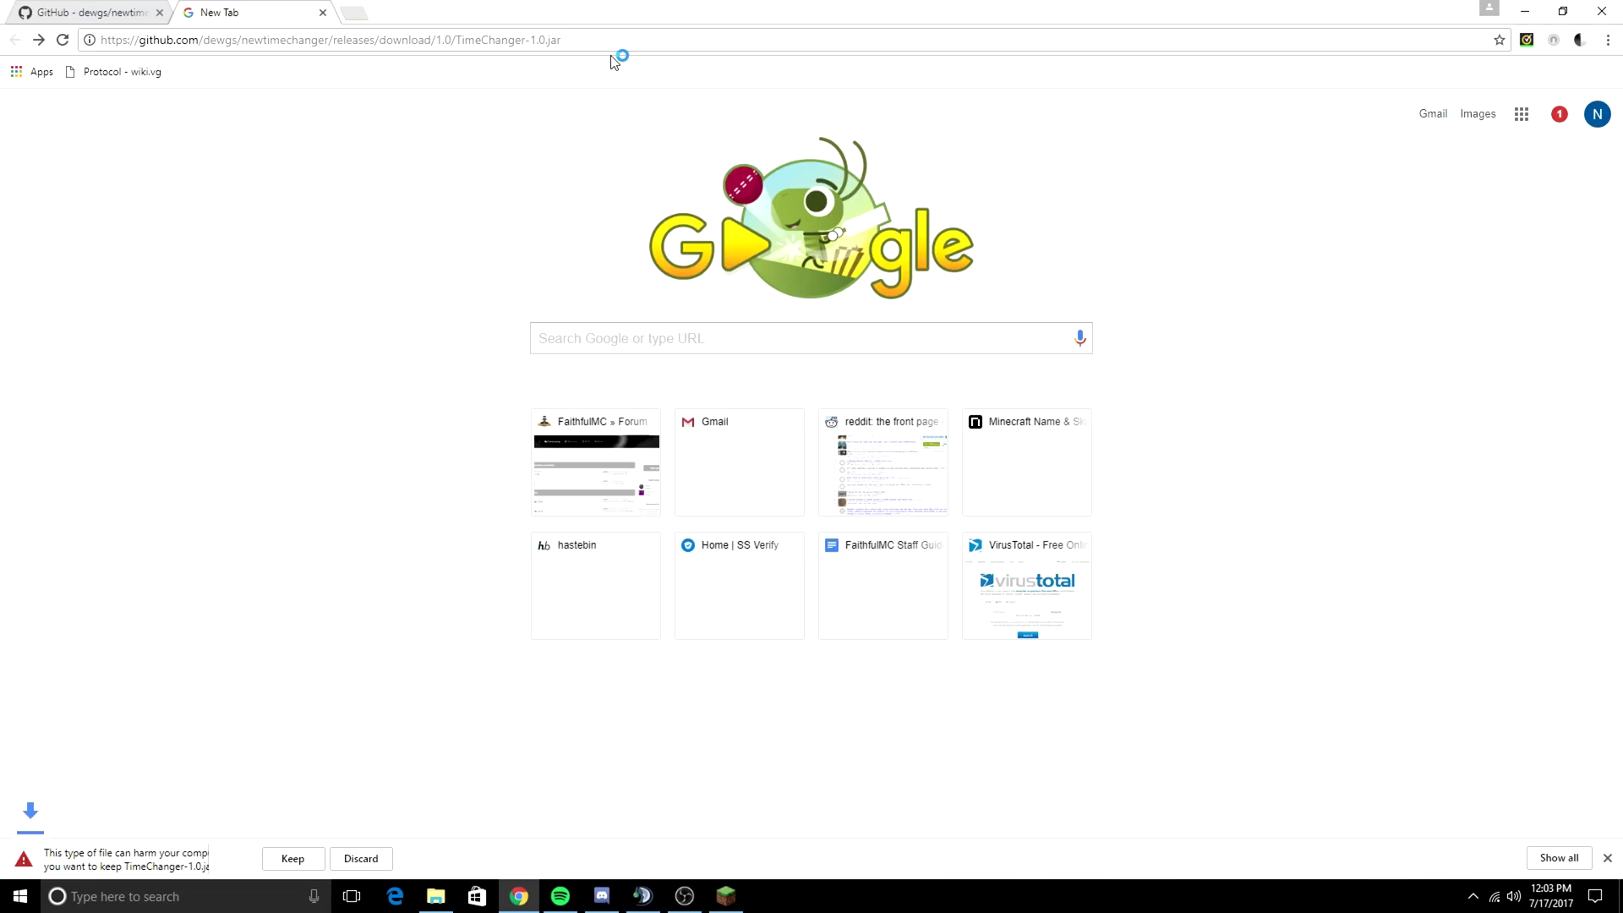
pyautogui.click(292, 859)
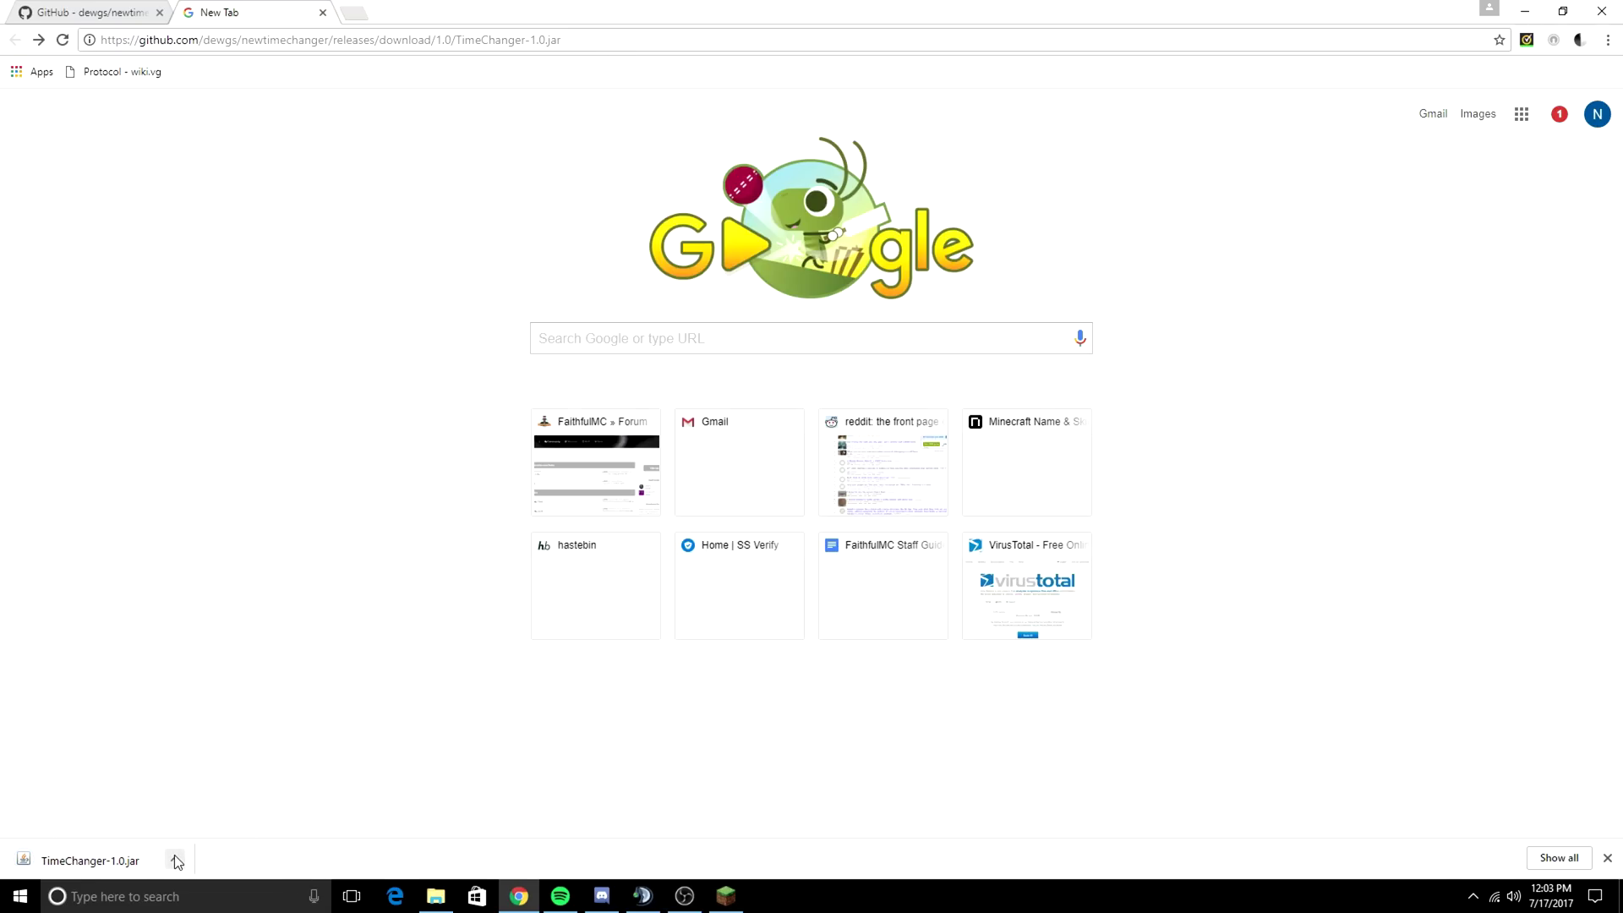
# - Move TimeChanger-1.0.jar from Chrome's downloads into the .minecraft mods folder window
pyautogui.click(435, 896)
pyautogui.moveTo(643, 8)
pyautogui.mouseDown()
pyautogui.moveTo(768, 54)
pyautogui.moveTo(989, 7)
pyautogui.moveTo(858, 64)
pyautogui.moveTo(479, 88)
pyautogui.mouseUp()
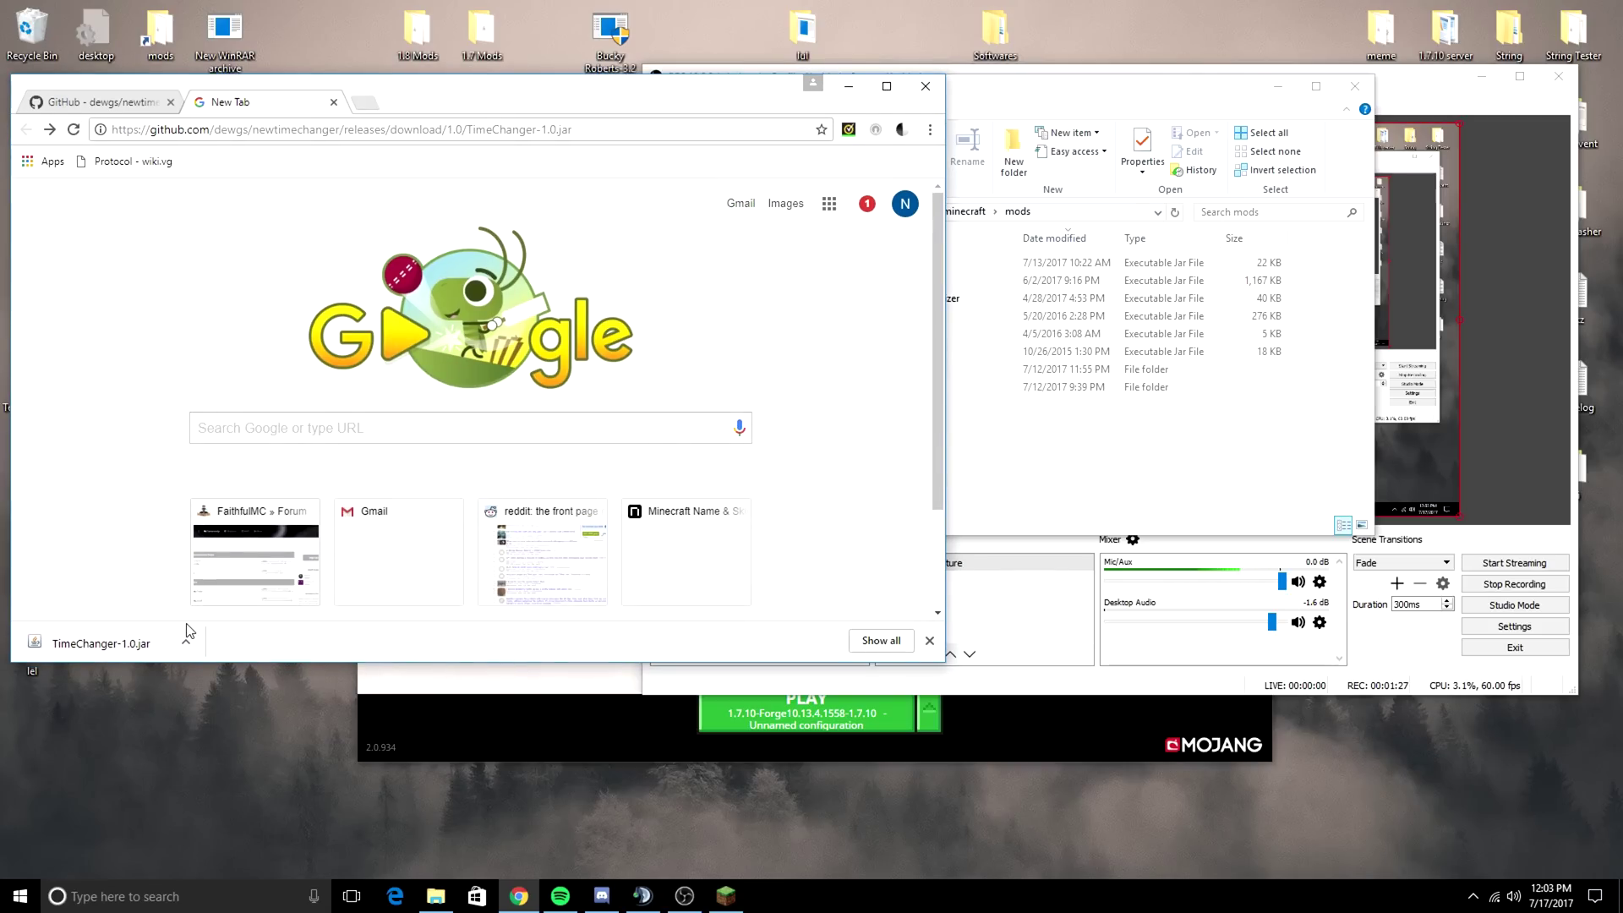
pyautogui.moveTo(134, 645); pyautogui.dragTo(1053, 476)
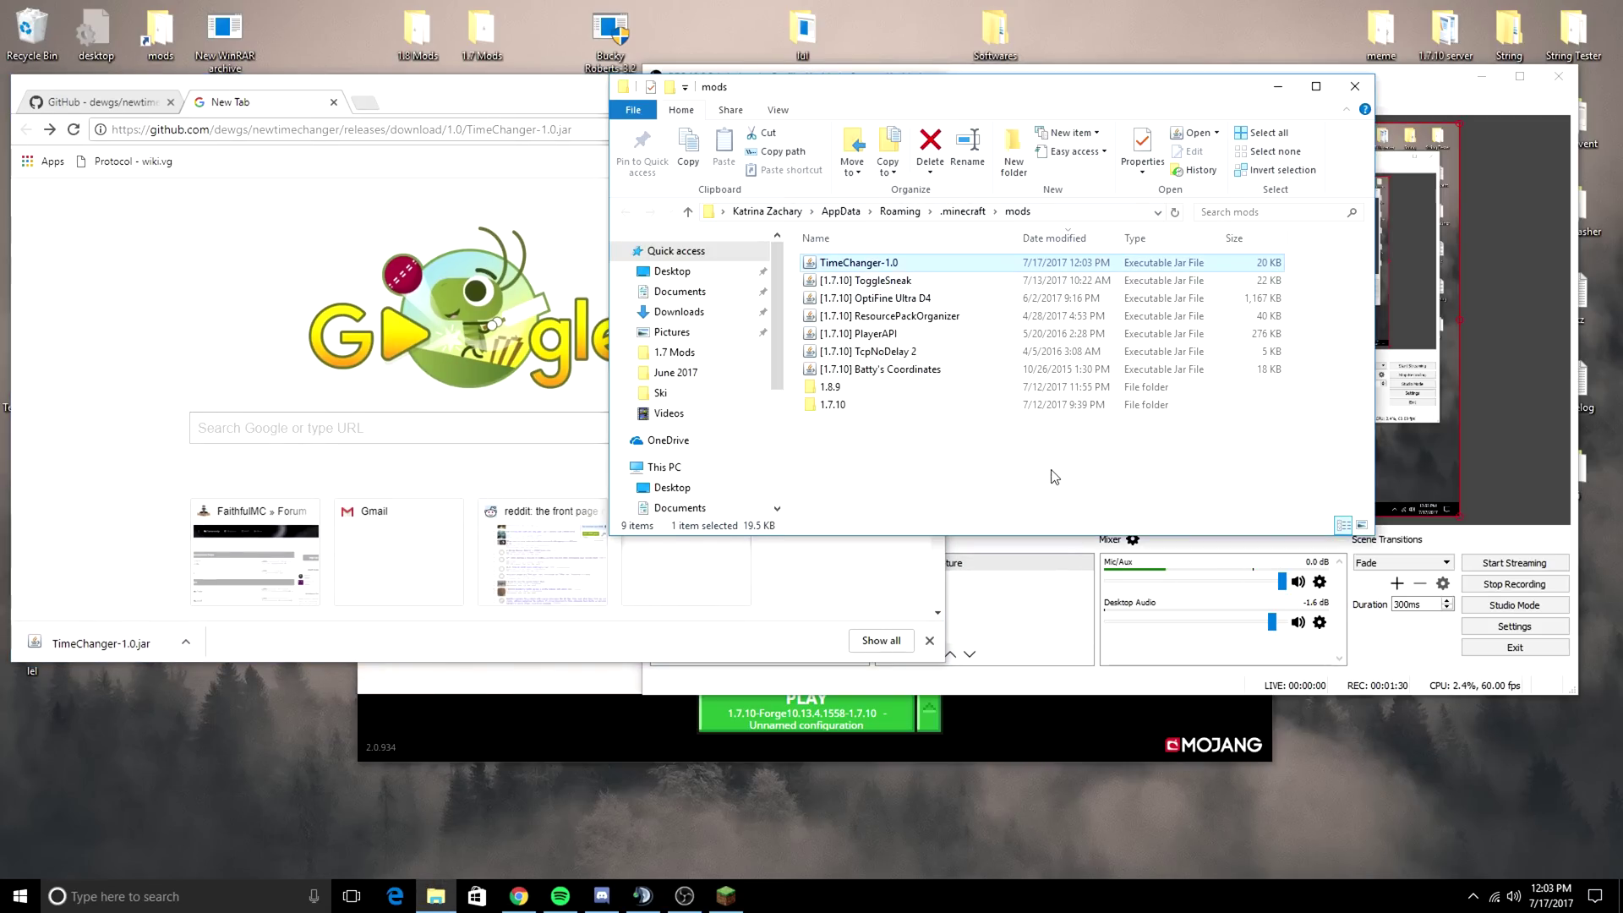
# - Launch the 1.7.10 Forge profile from the maximized Minecraft Launcher
pyautogui.click(612, 738)
pyautogui.doubleClick(599, 127)
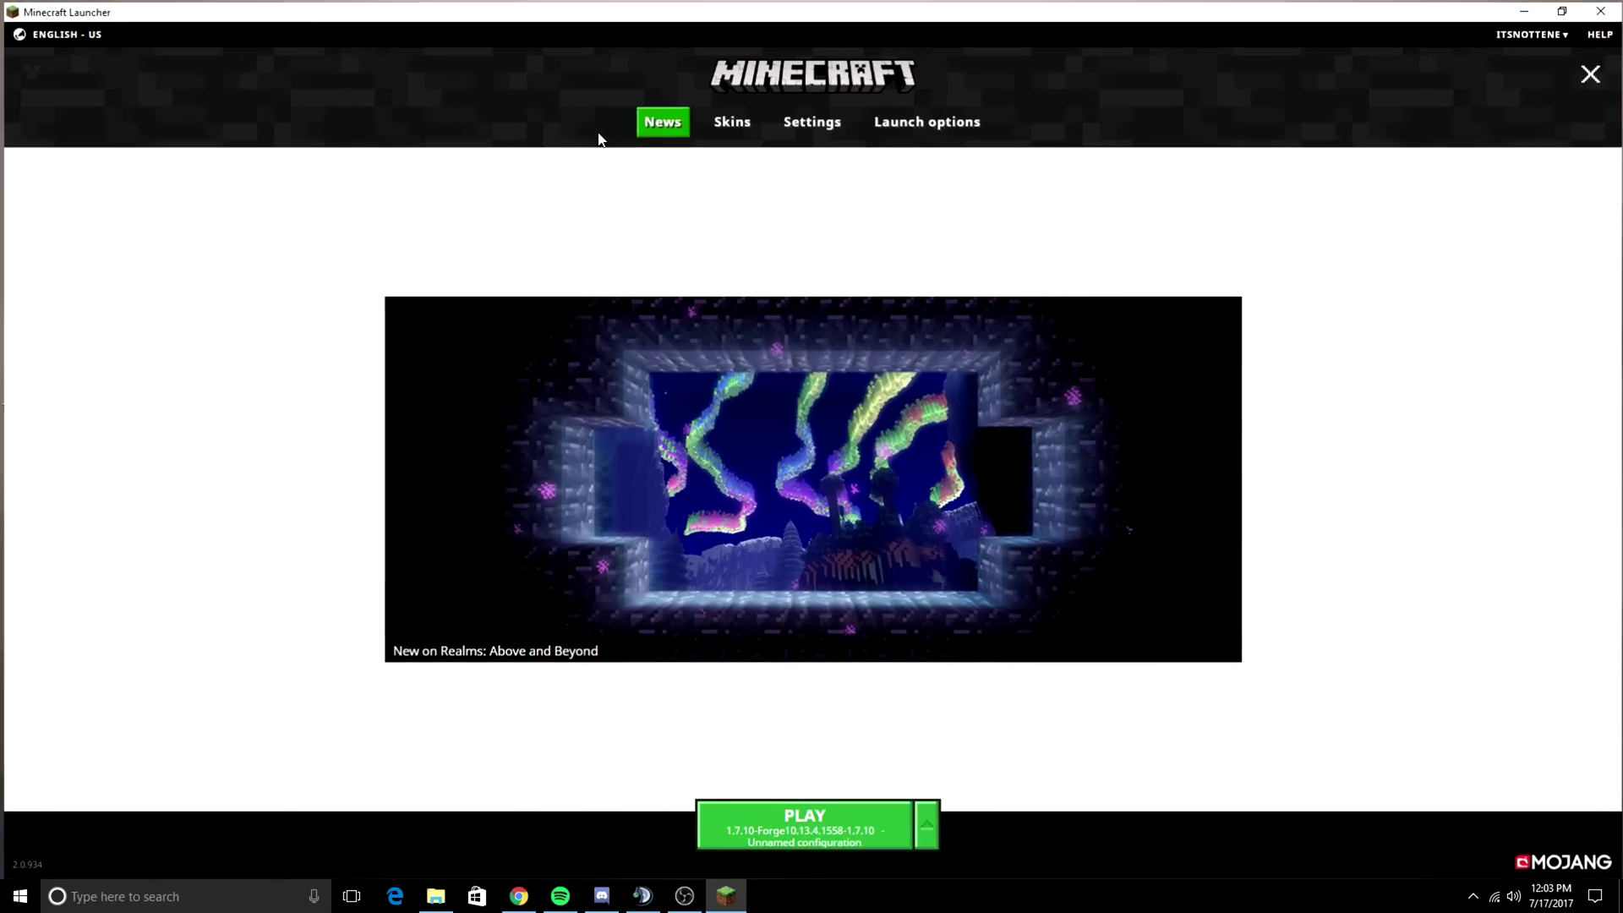
pyautogui.click(786, 833)
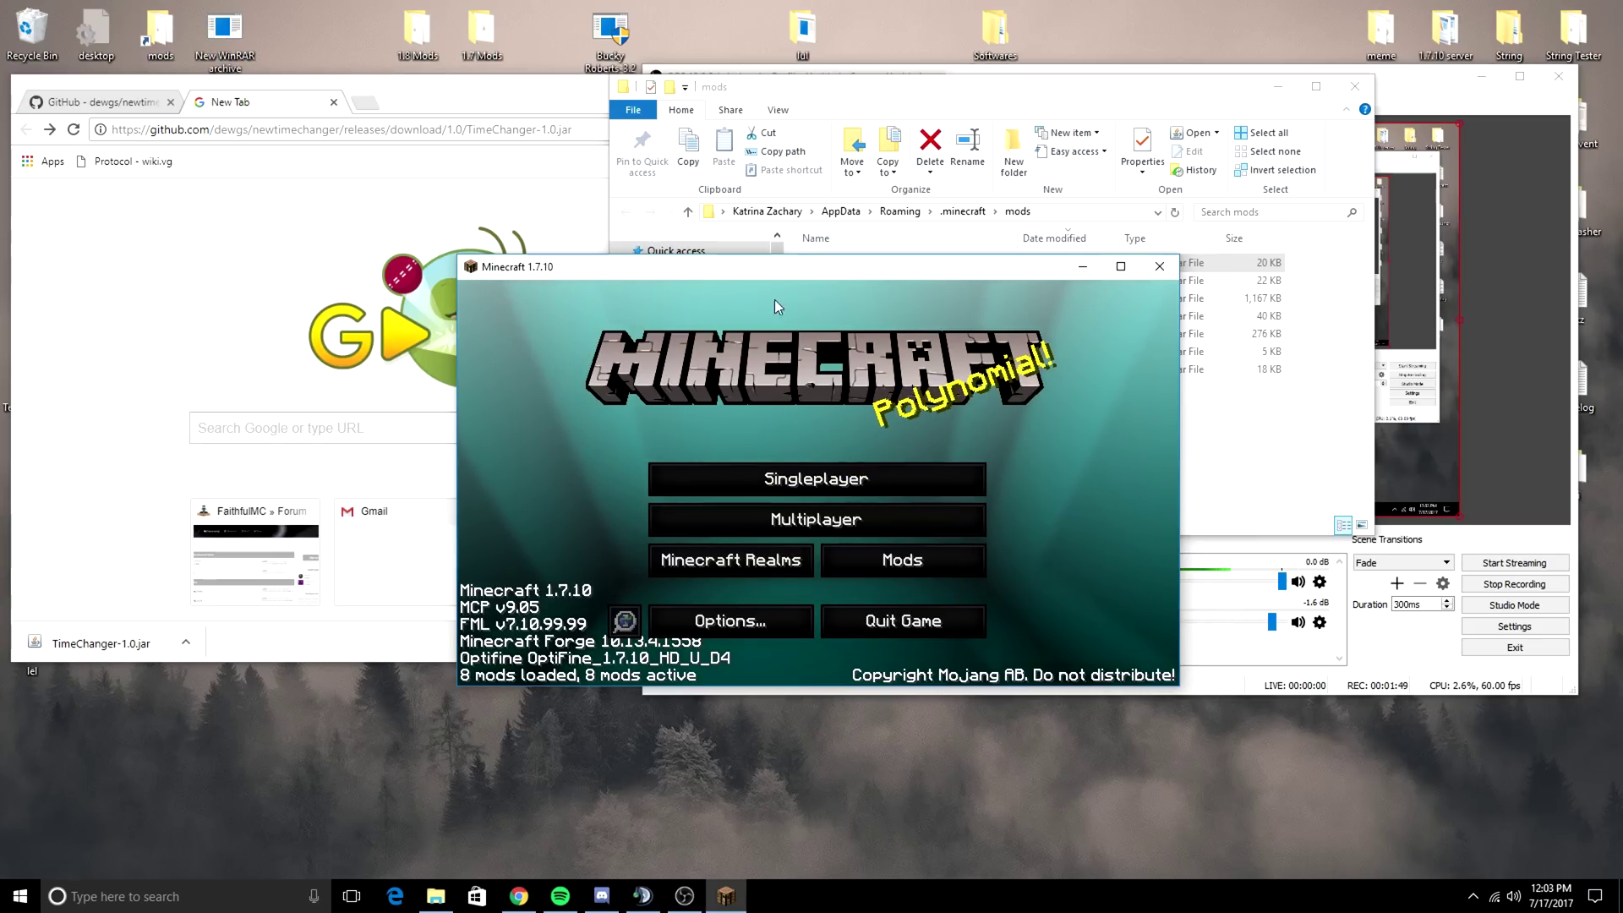
# - Maximize the game, check the server list, then load the New World singleplayer save and fly
pyautogui.doubleClick(634, 274)
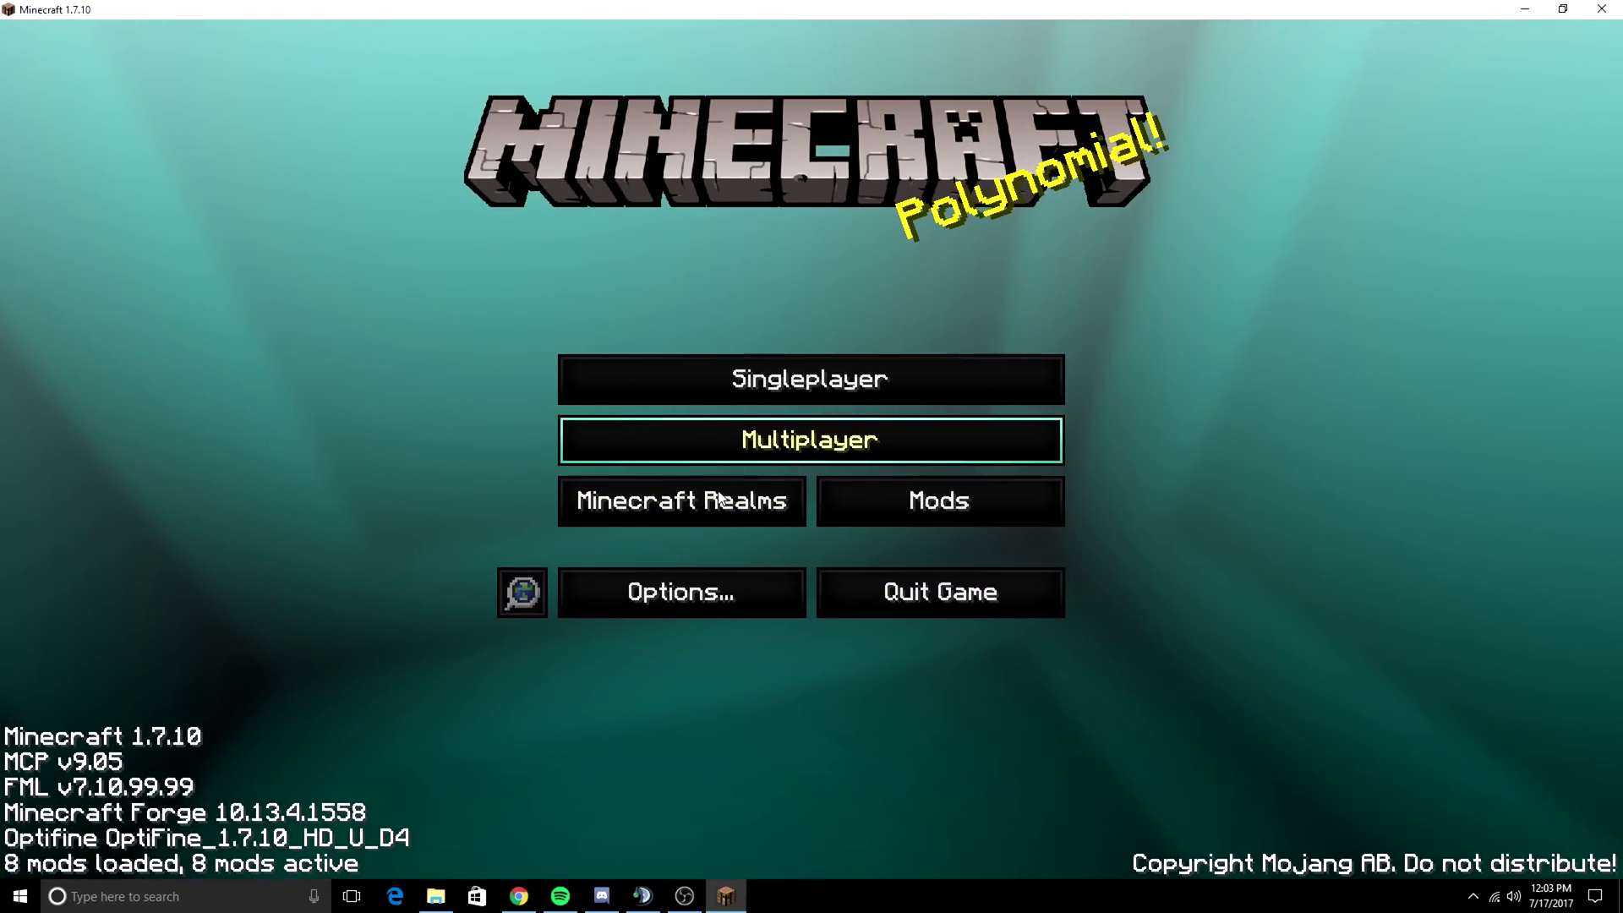
pyautogui.click(712, 452)
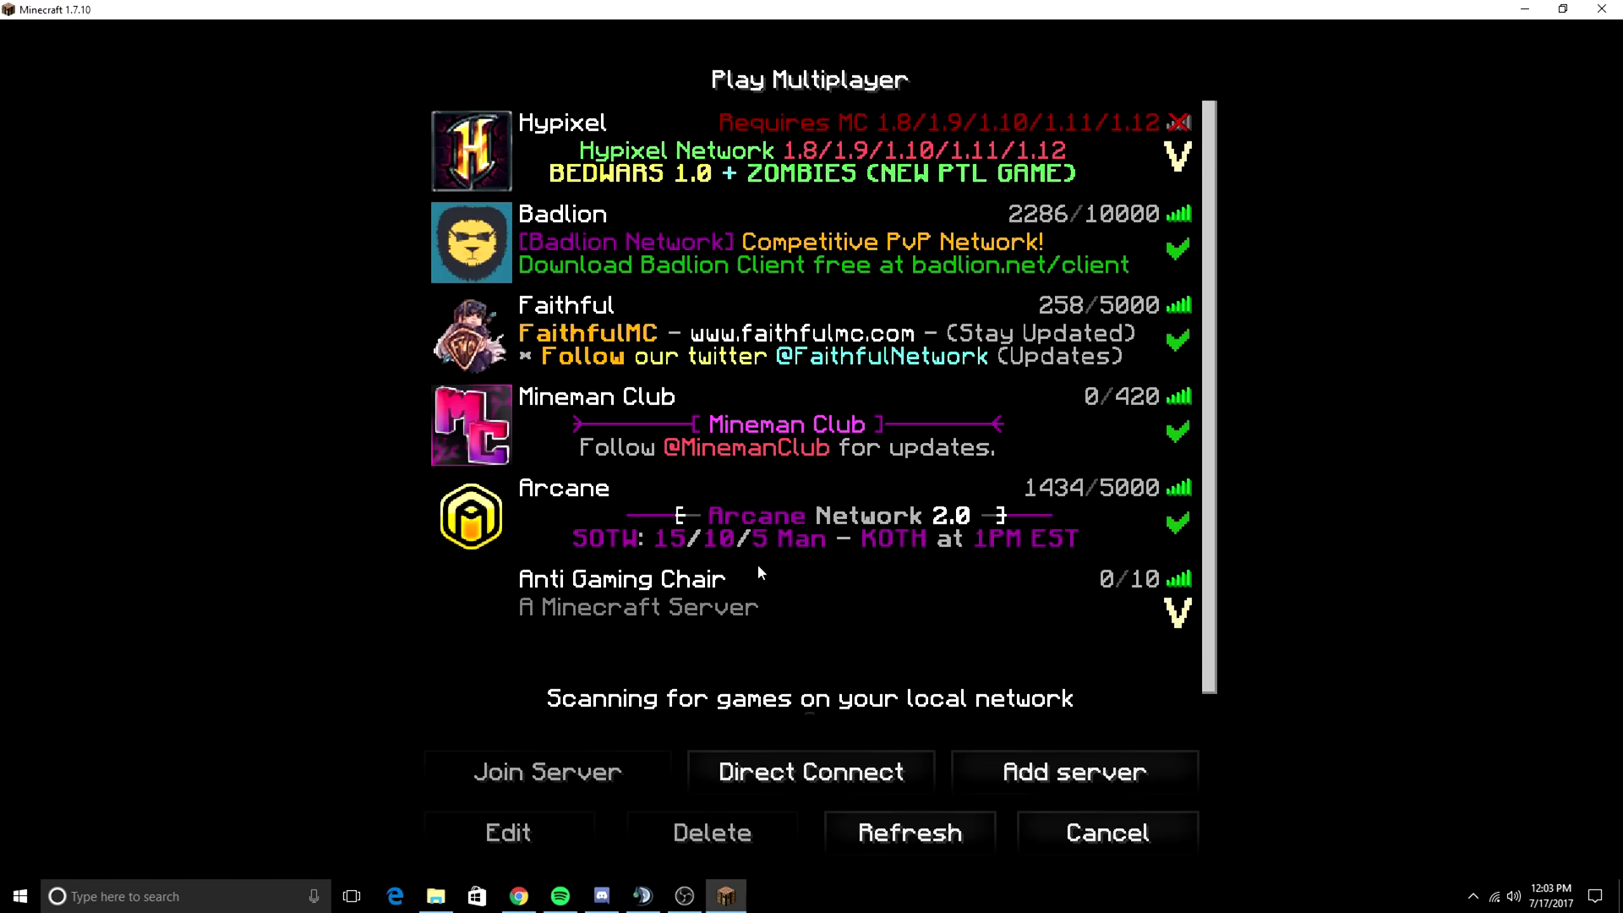
pyautogui.click(1043, 832)
pyautogui.click(736, 385)
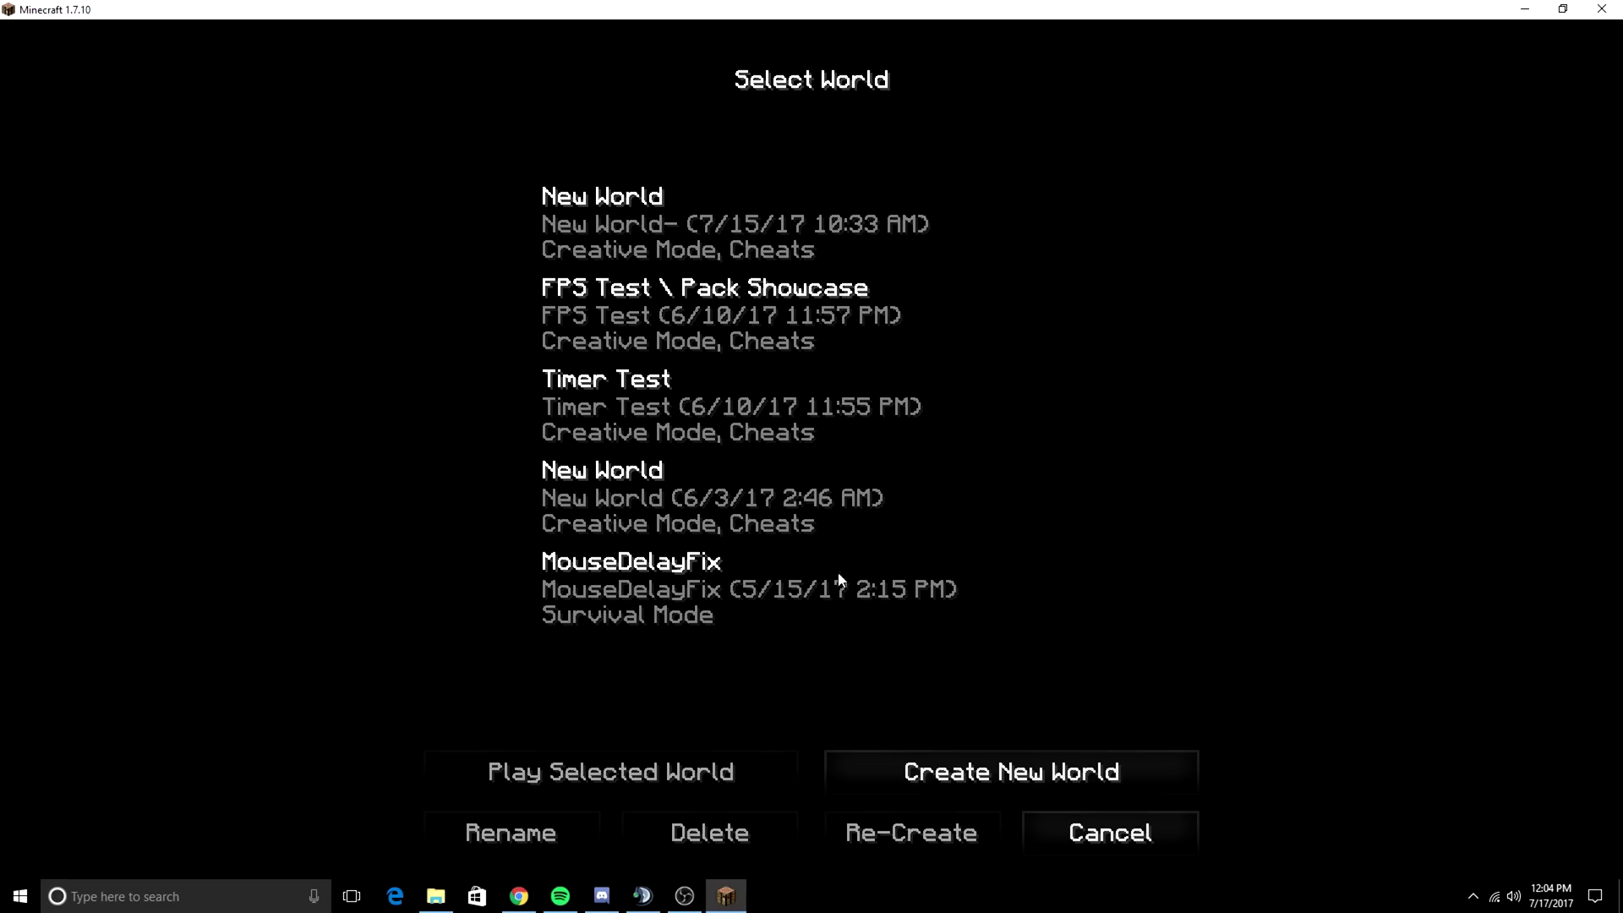
pyautogui.click(725, 207)
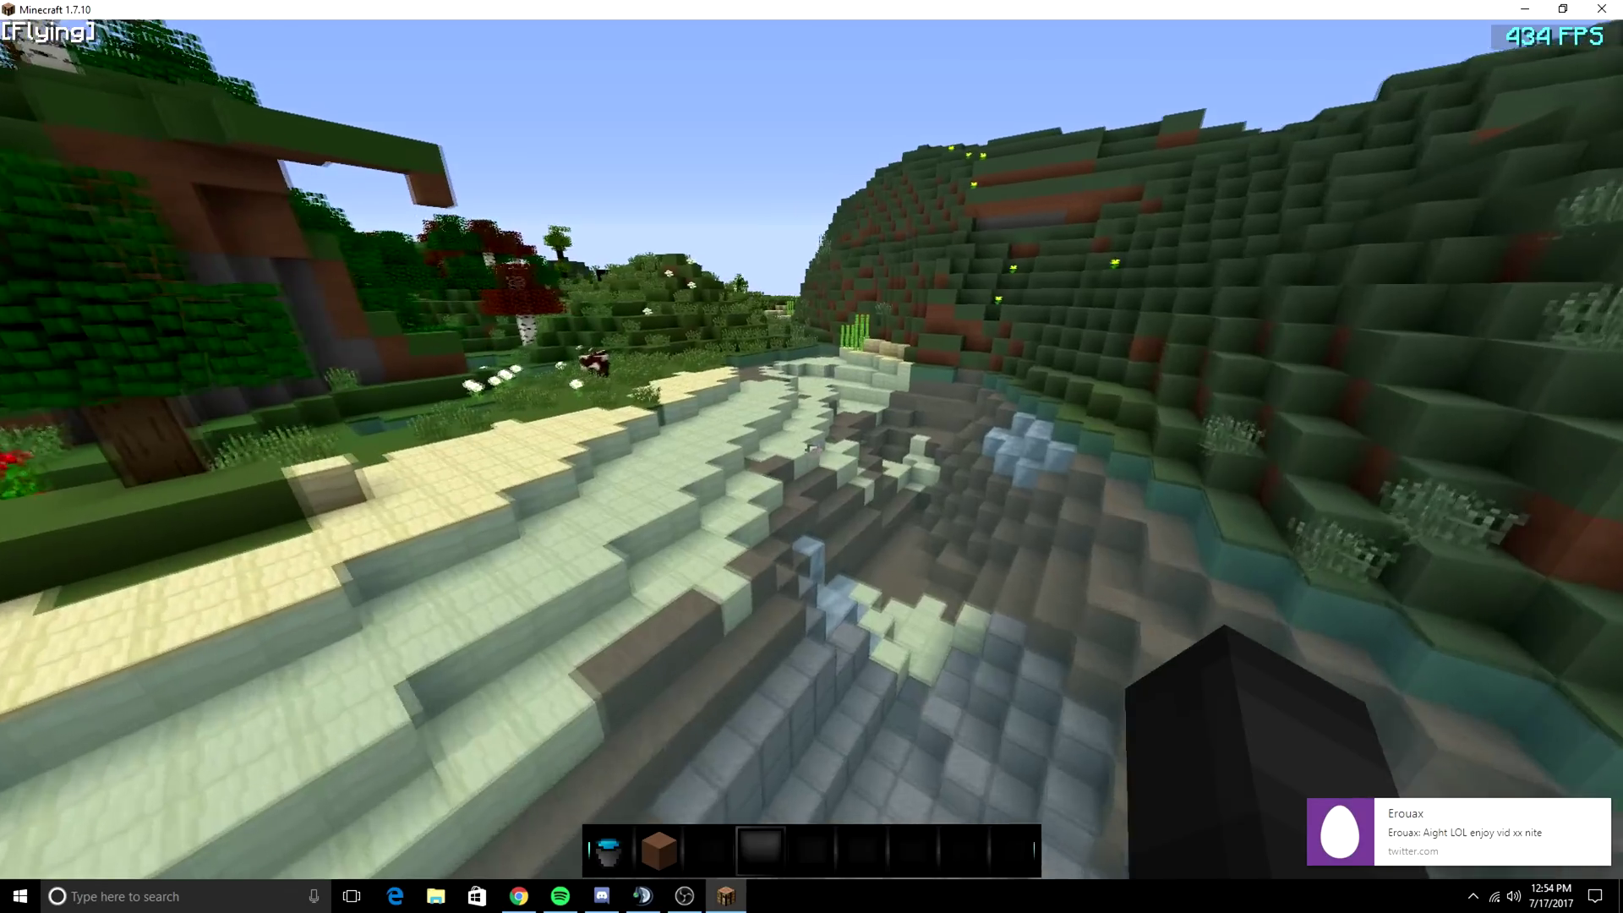
pyautogui.press('w')
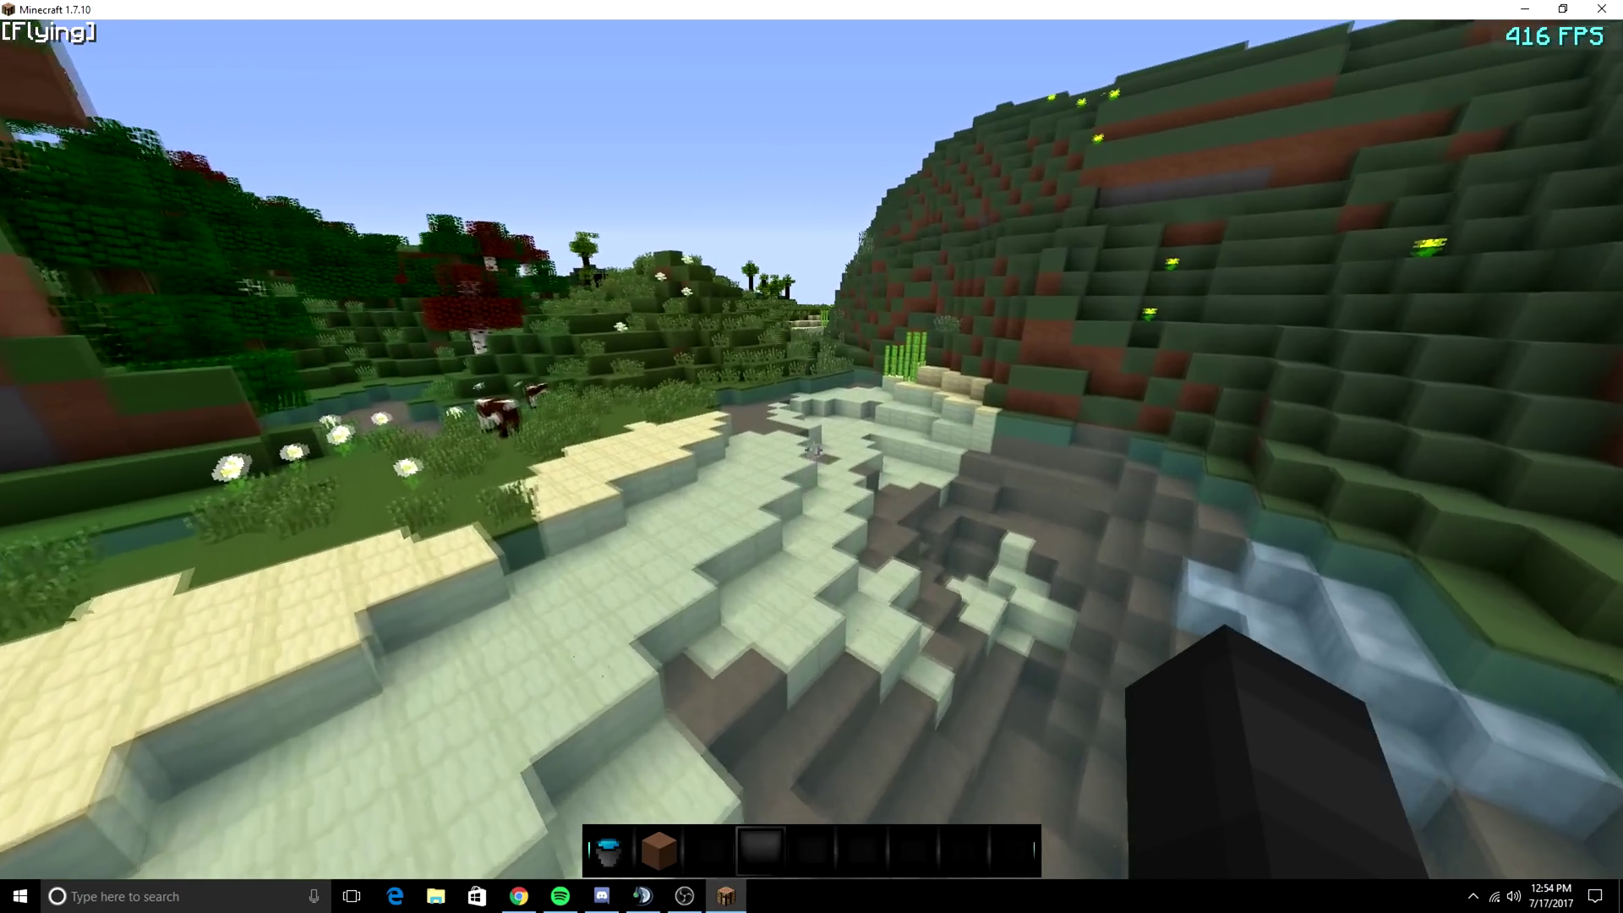
pyautogui.press('space')
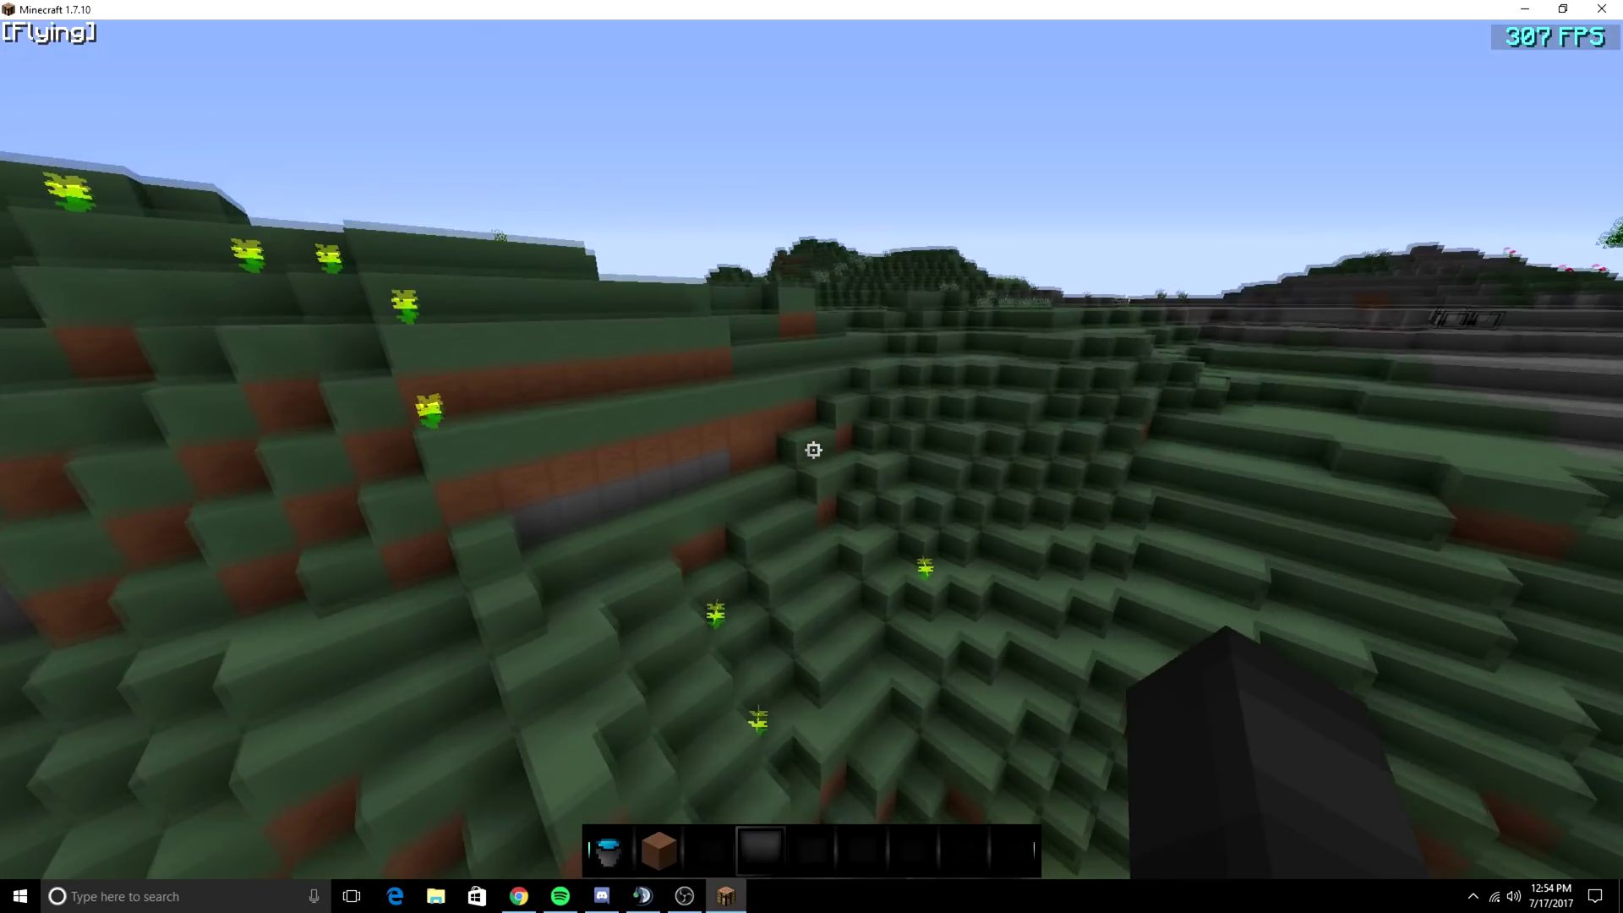
# - Go through %appdata% to .minecraft\mods and bring up the TimeChanger-1.0 jar's context menu
pyautogui.press('t')
pyautogui.click(192, 897)
pyautogui.write('%appdata%')
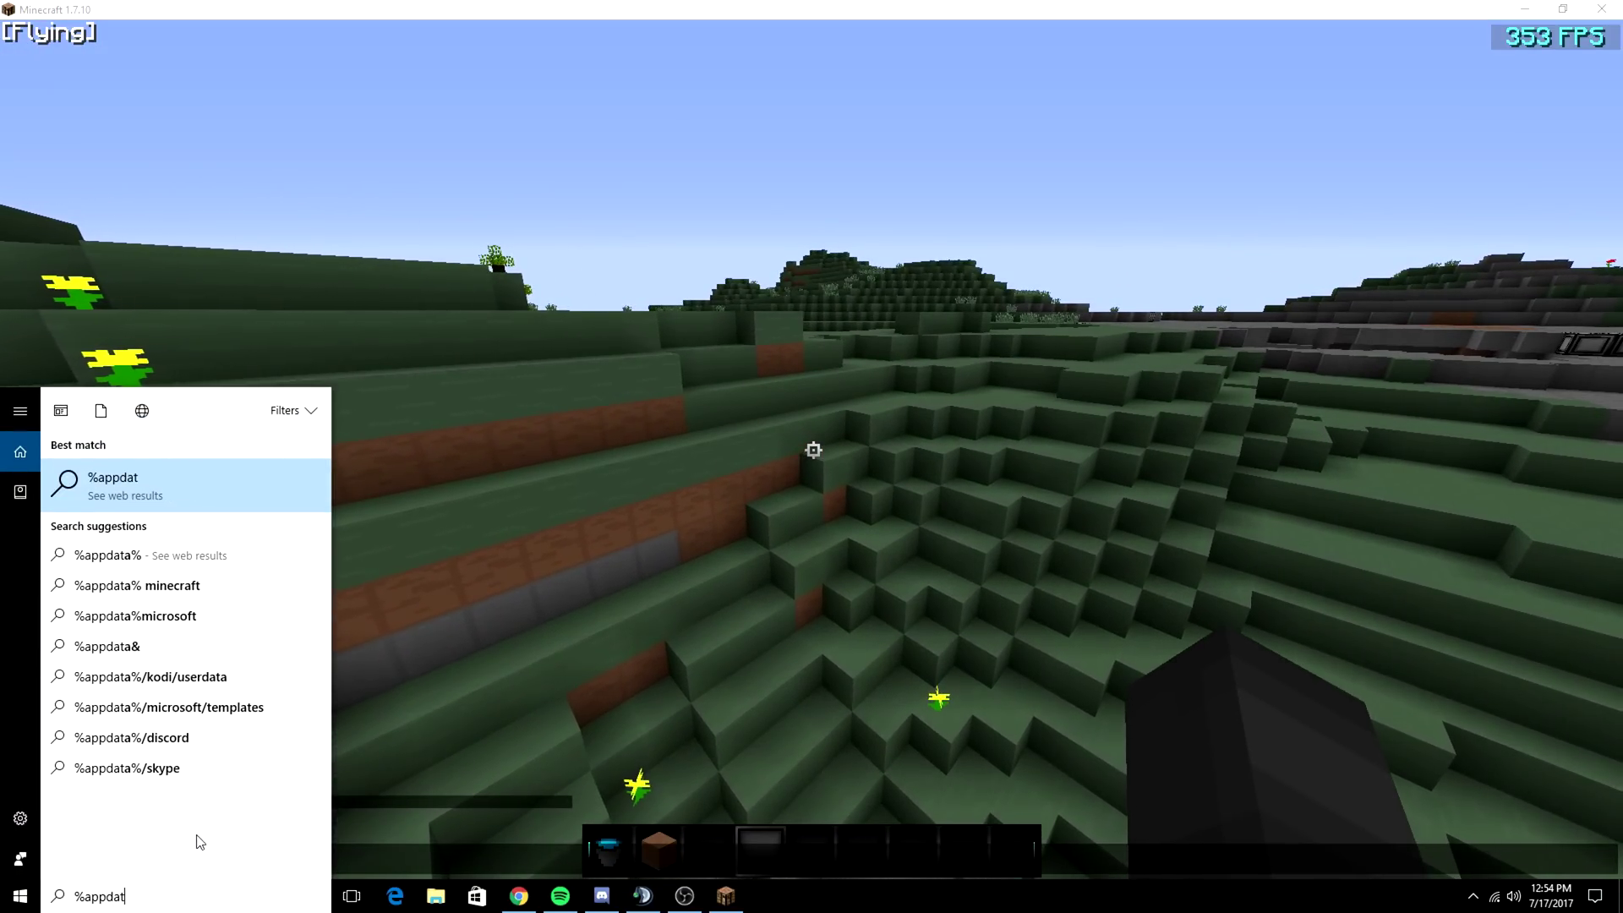
pyautogui.press('Return')
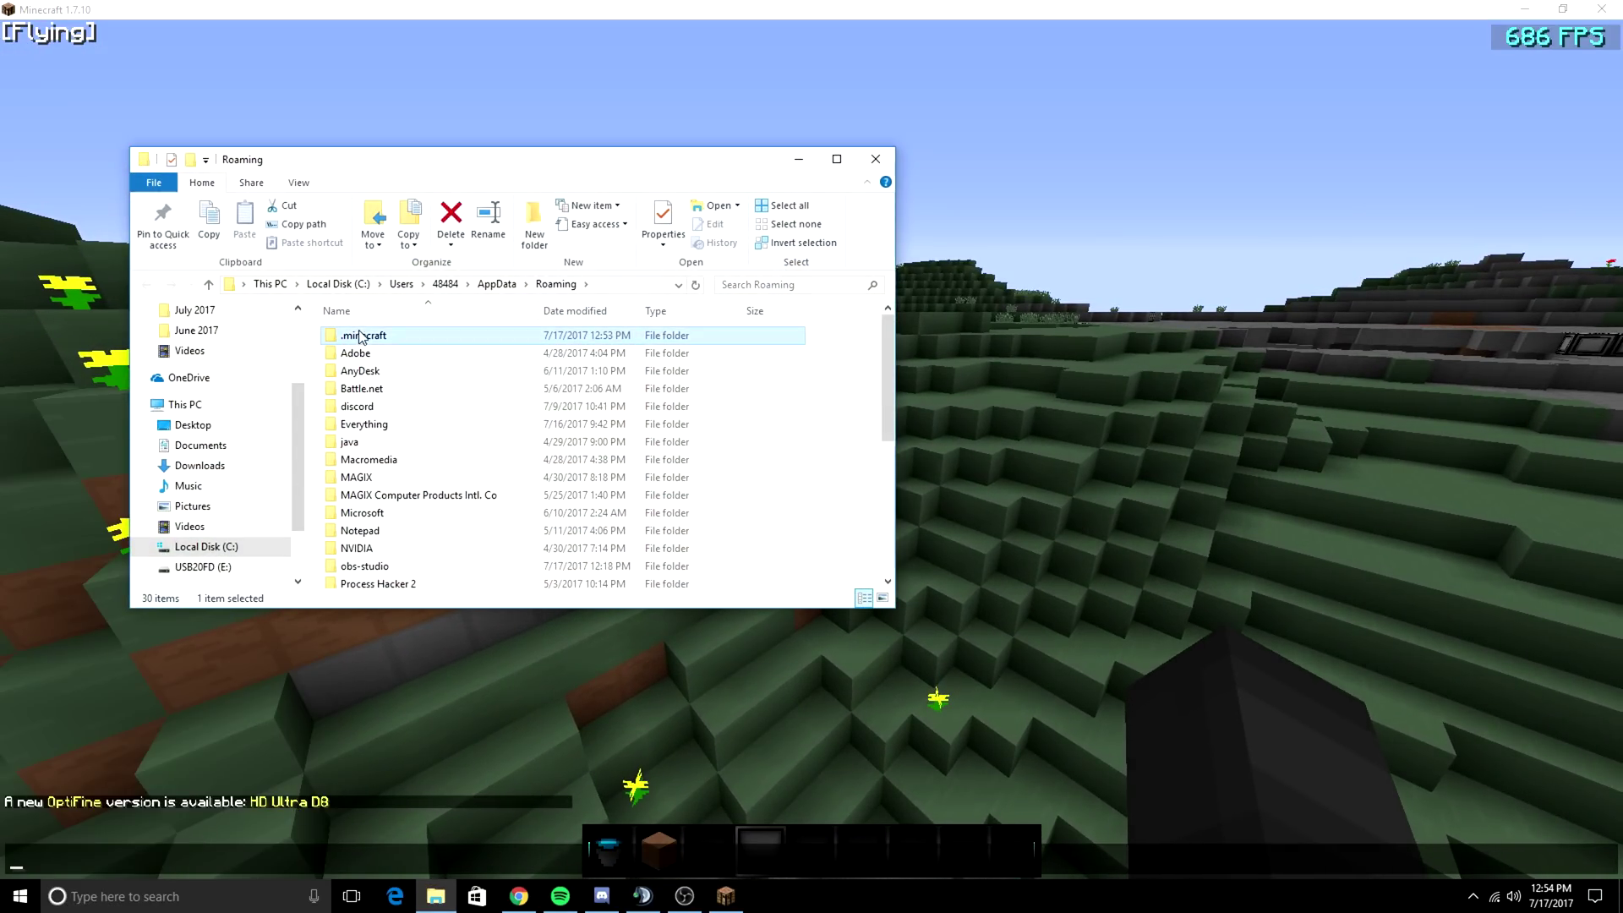
pyautogui.doubleClick(364, 336)
pyautogui.doubleClick(355, 548)
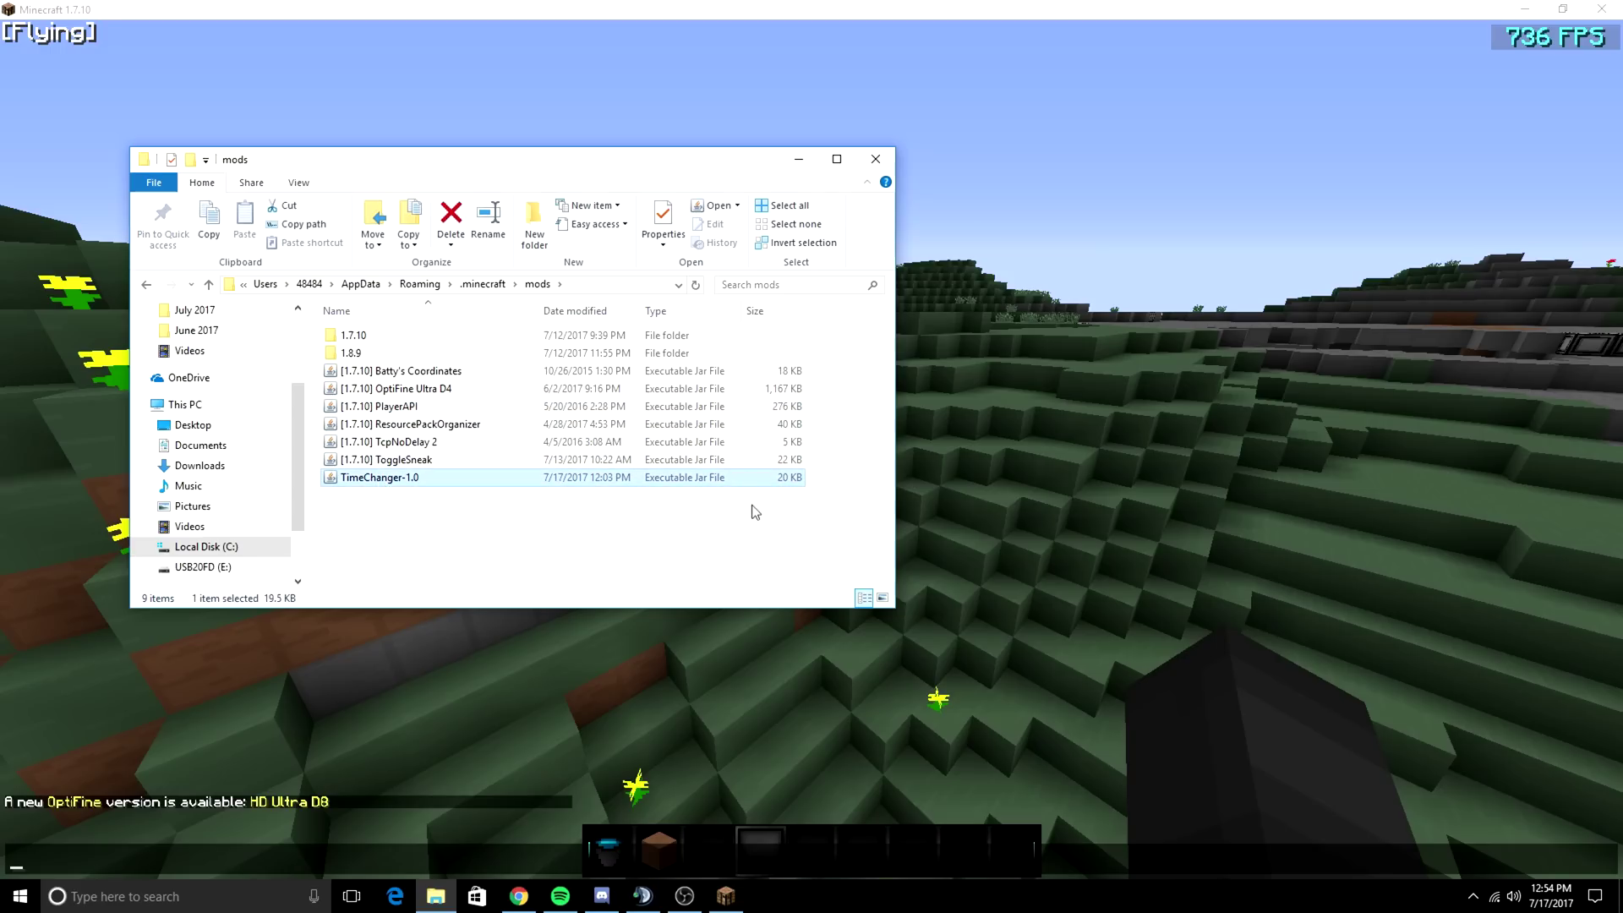
pyautogui.rightClick(542, 480)
# - Open TimeChanger-1.0.jar in WinRAR, browse to pw\cinque\timechanger\commands, select its five classes, and close it
pyautogui.click(609, 566)
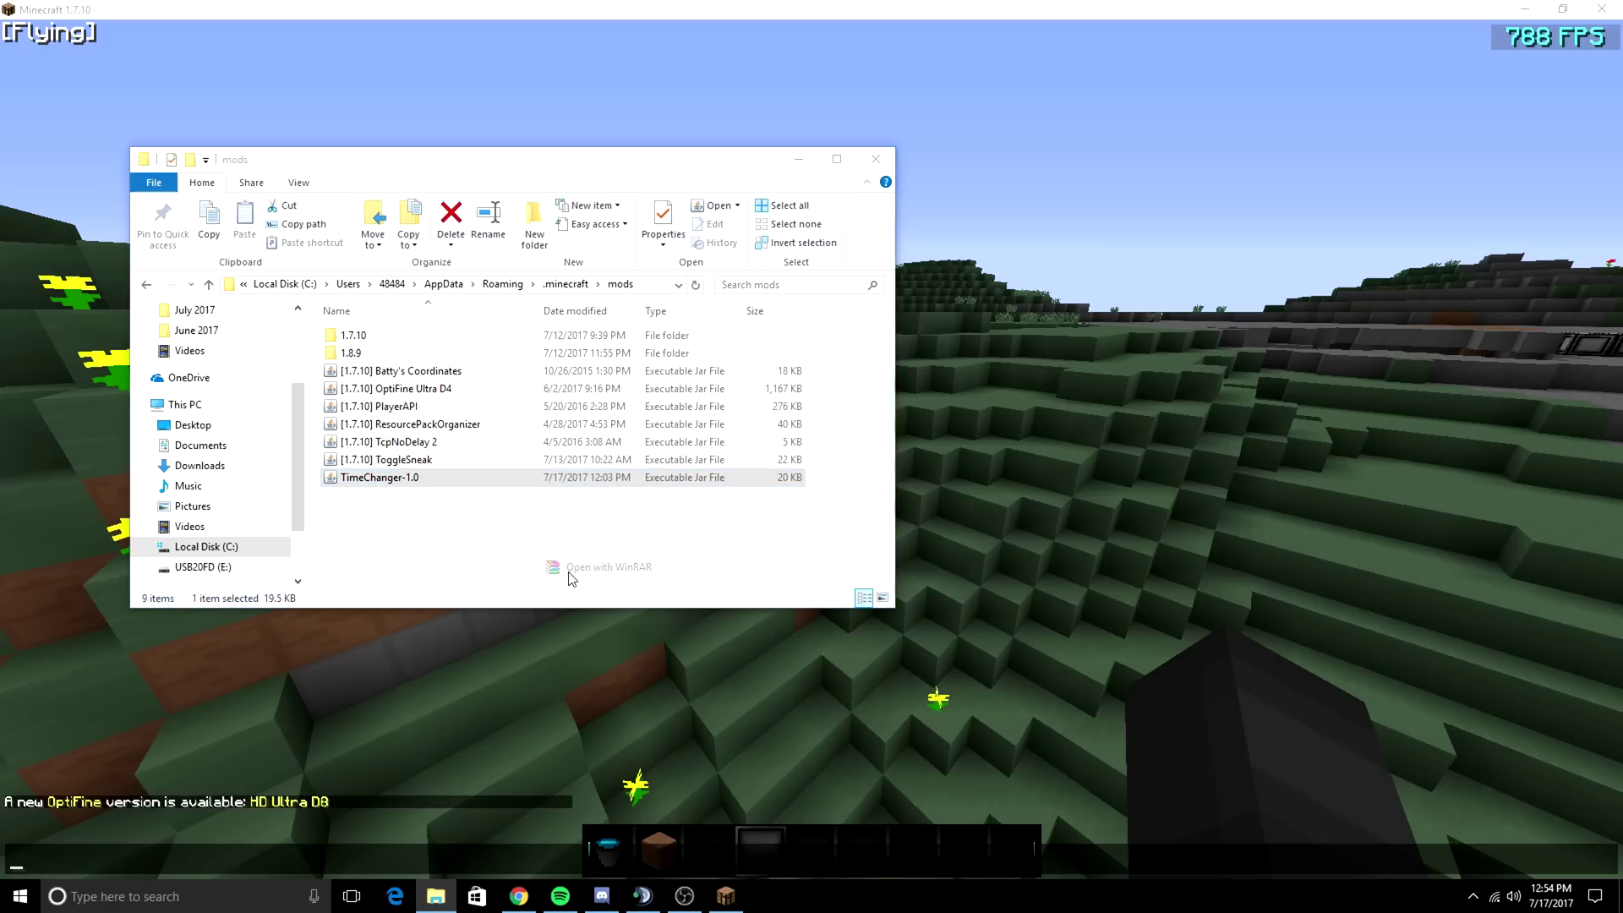
pyautogui.doubleClick(174, 336)
pyautogui.doubleClick(152, 336)
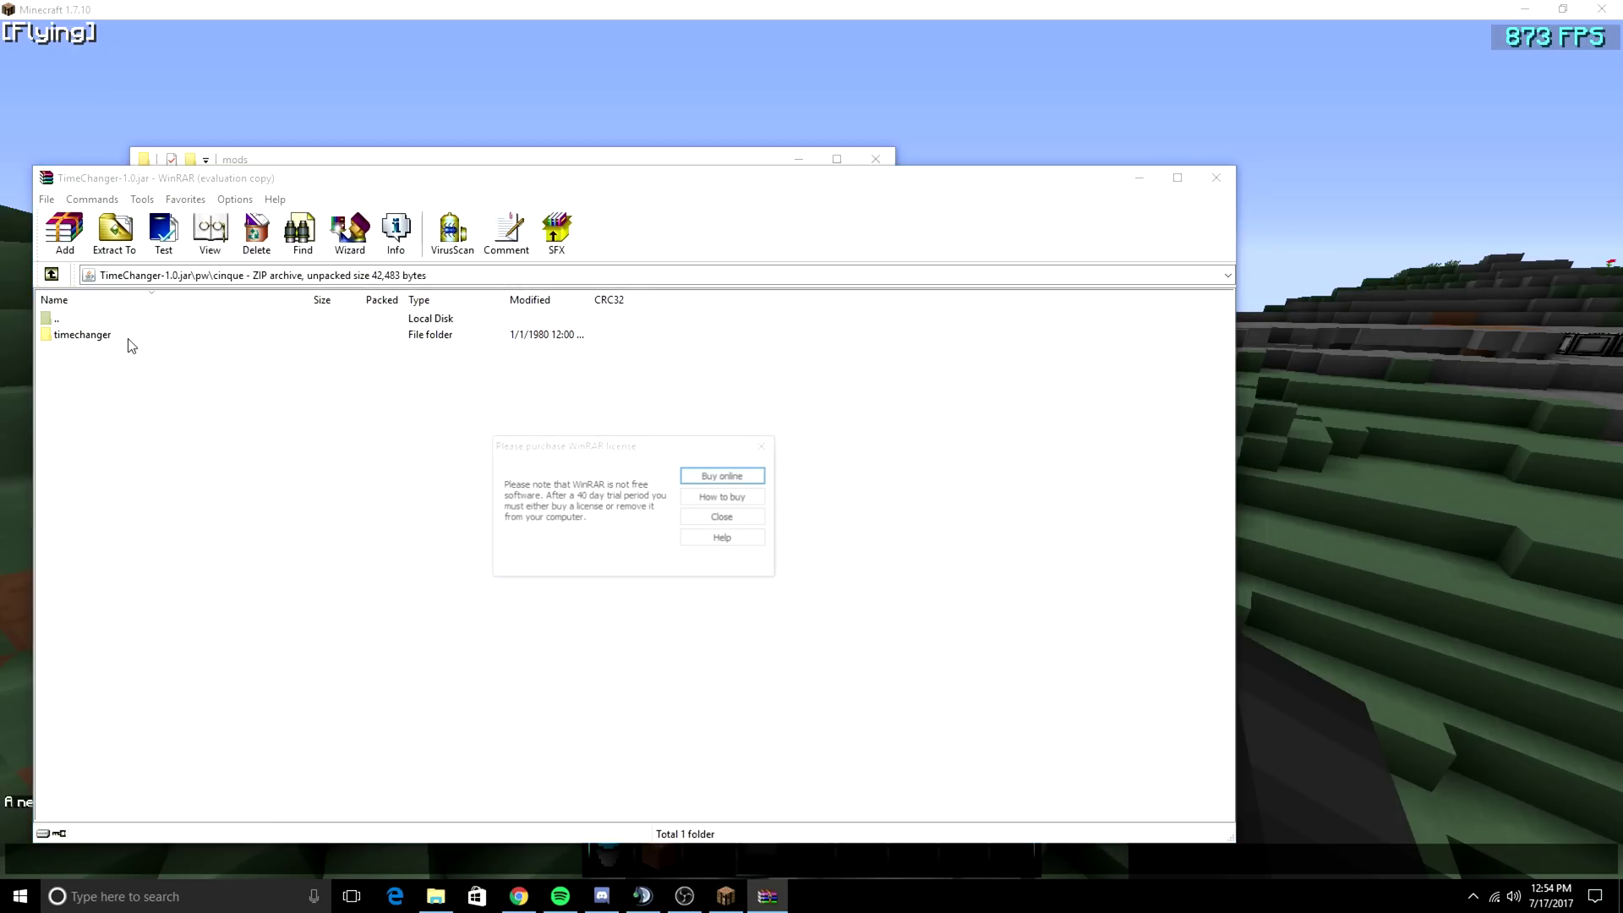
pyautogui.doubleClick(130, 337)
pyautogui.moveTo(124, 472); pyautogui.dragTo(100, 345)
pyautogui.click(101, 336)
pyautogui.doubleClick(102, 337)
pyautogui.hotkey('ctrl', 'a')
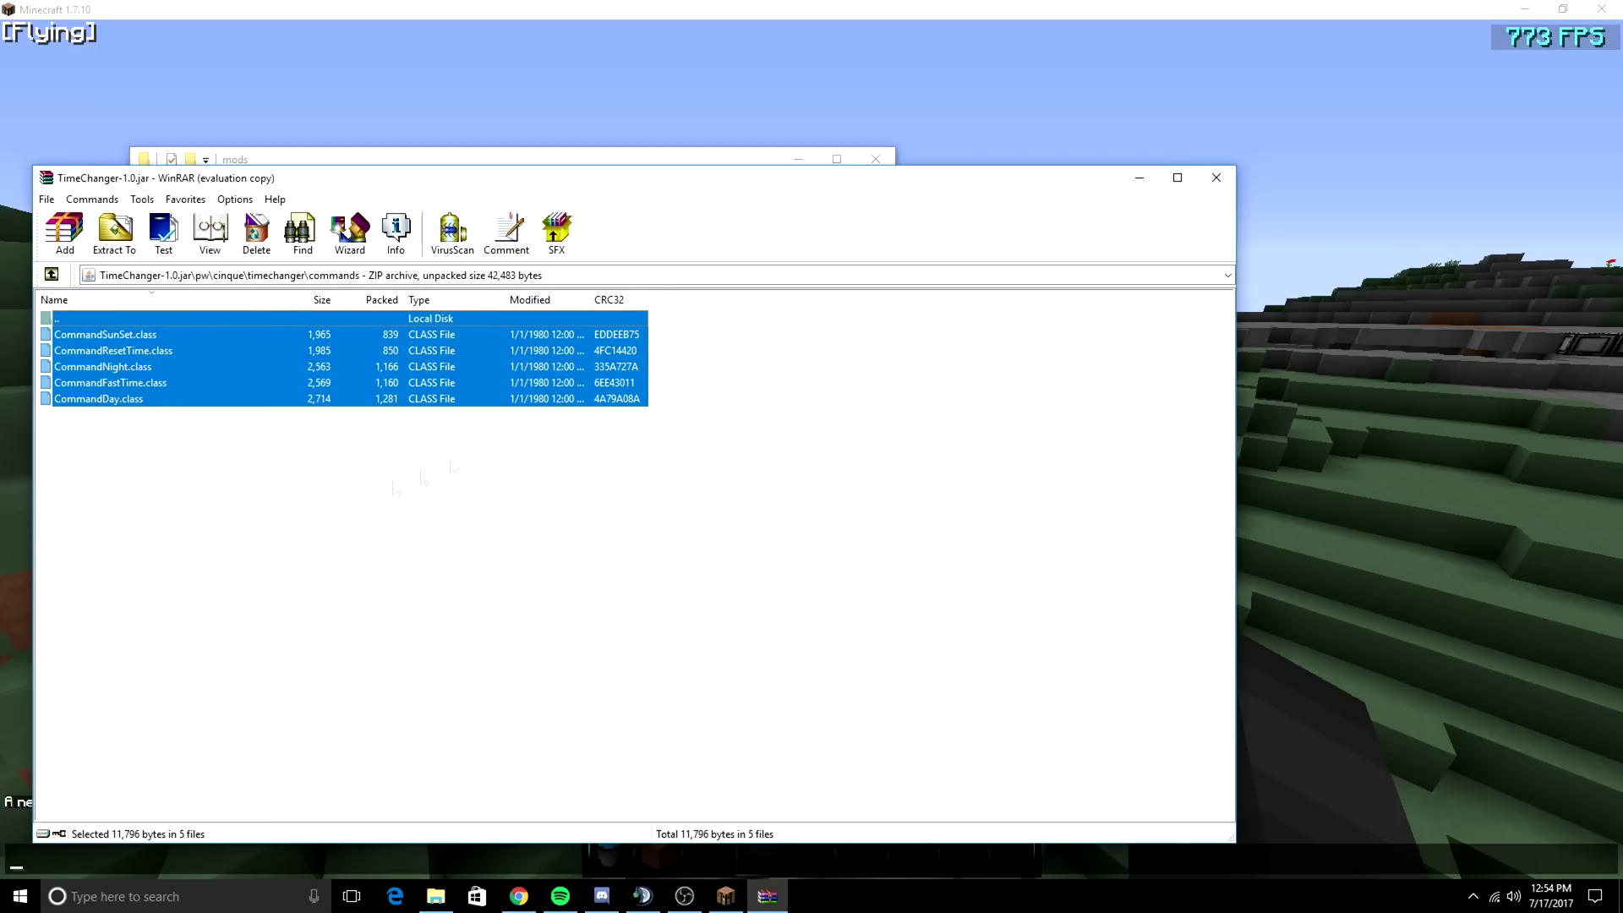
pyautogui.click(1216, 178)
# - Close the mods window, fly over the hill, land on the grass, and take off boosted toward the pond
pyautogui.click(876, 159)
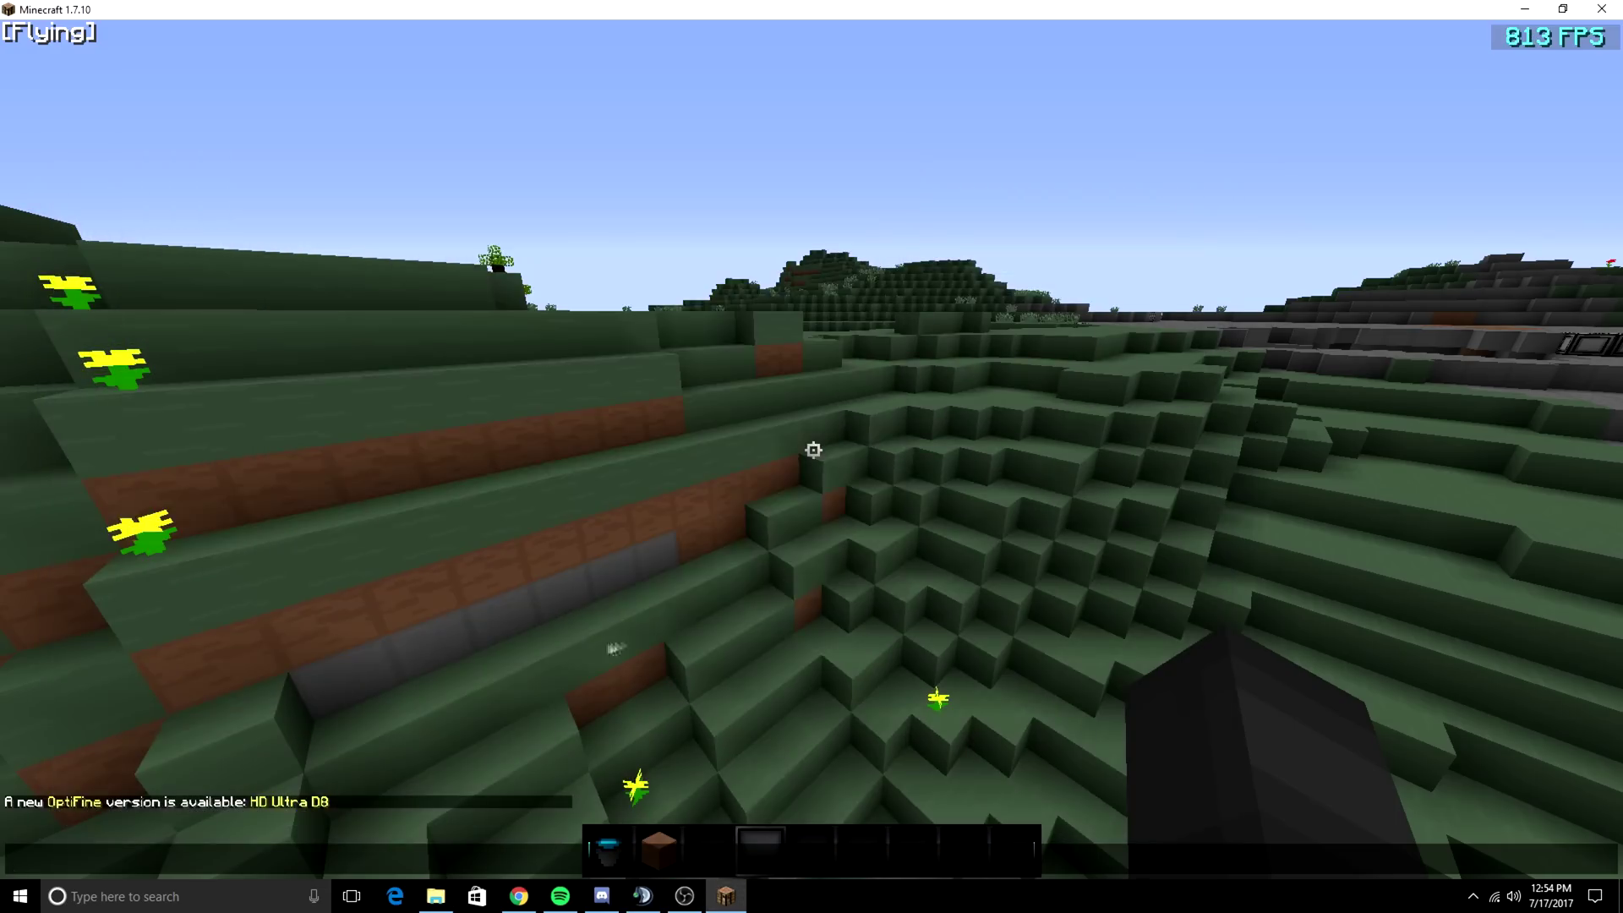
pyautogui.press('w')
pyautogui.press('space')
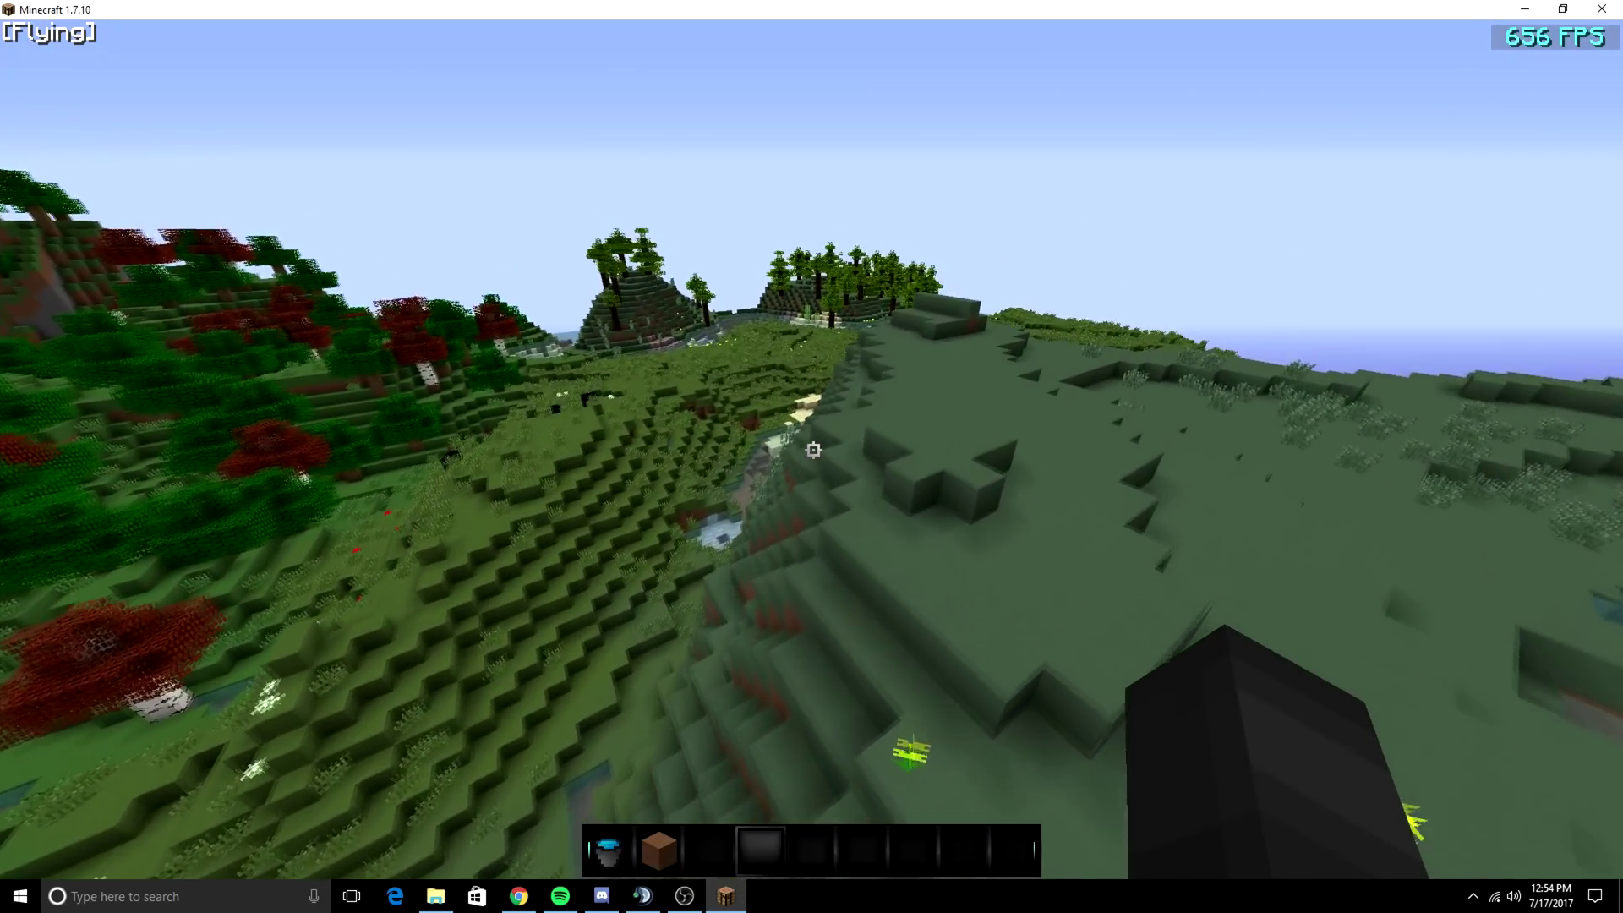
pyautogui.press('w')
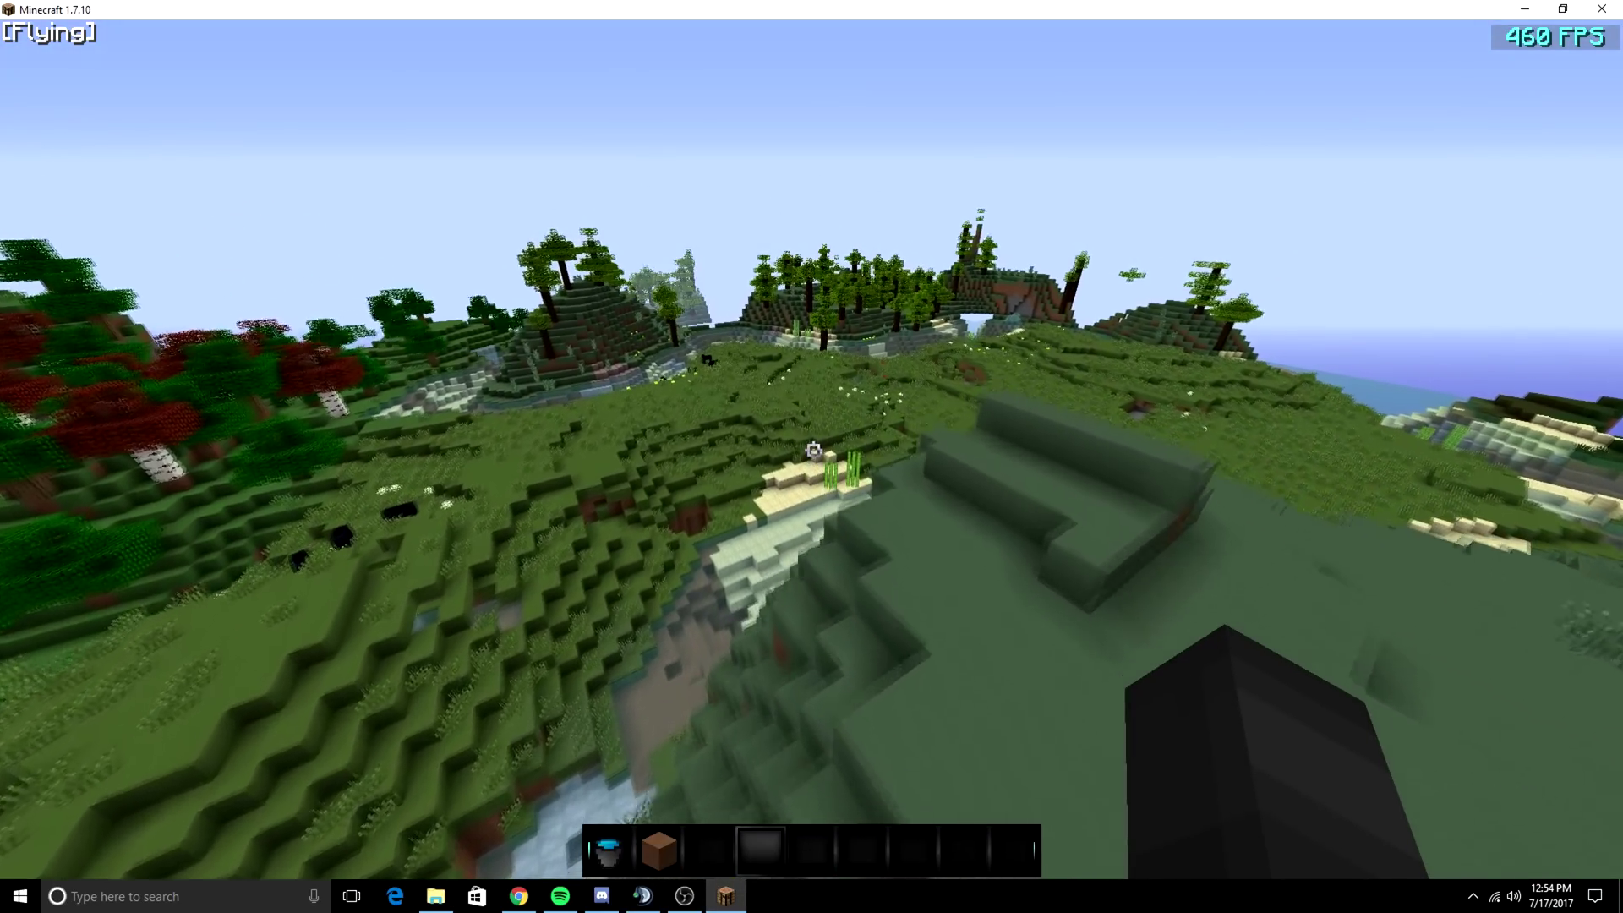
pyautogui.press('w')
pyautogui.press('shift')
pyautogui.press('ctrl')
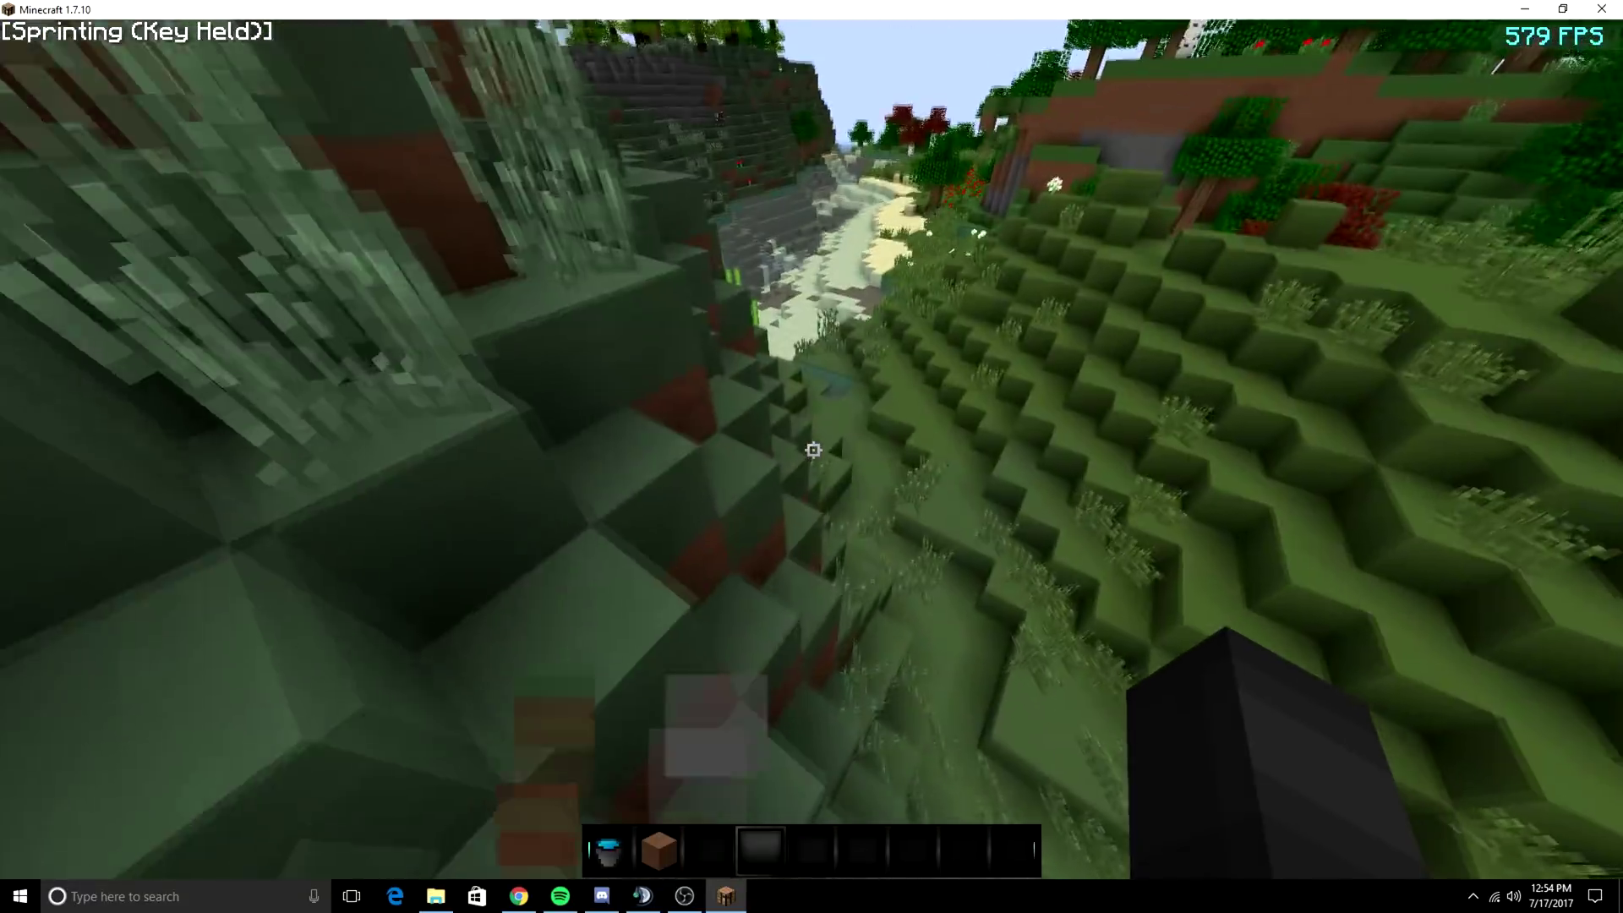
pyautogui.press('space')
pyautogui.press('space')
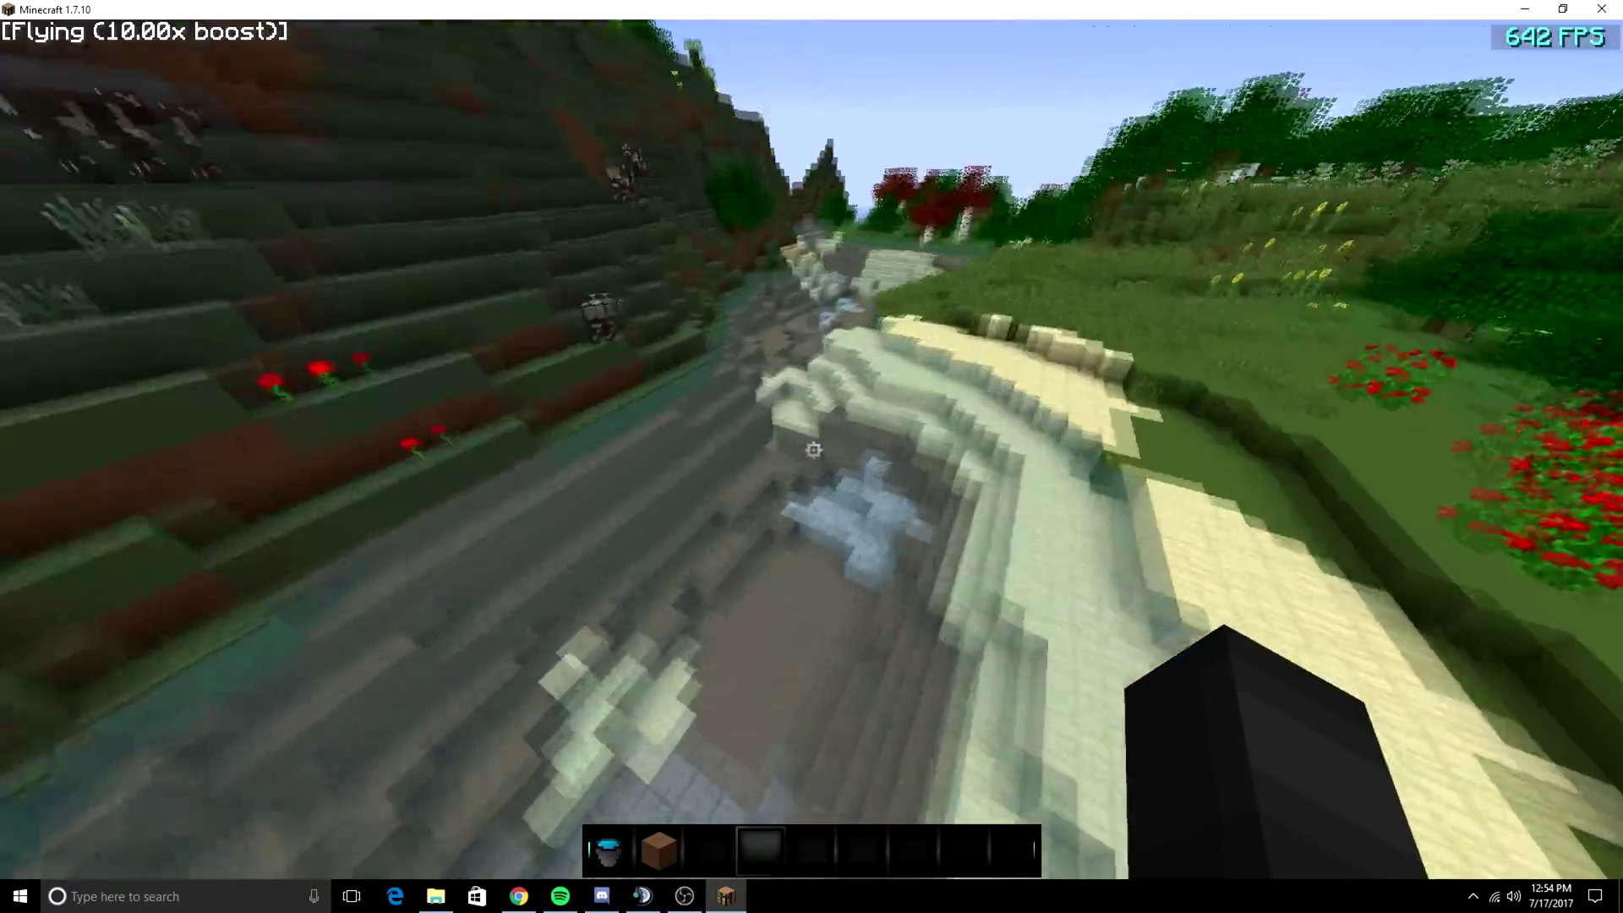
# - Fly low along the river, rise over the forest, and descend boosted toward the sandy lakeshore
pyautogui.press('w')
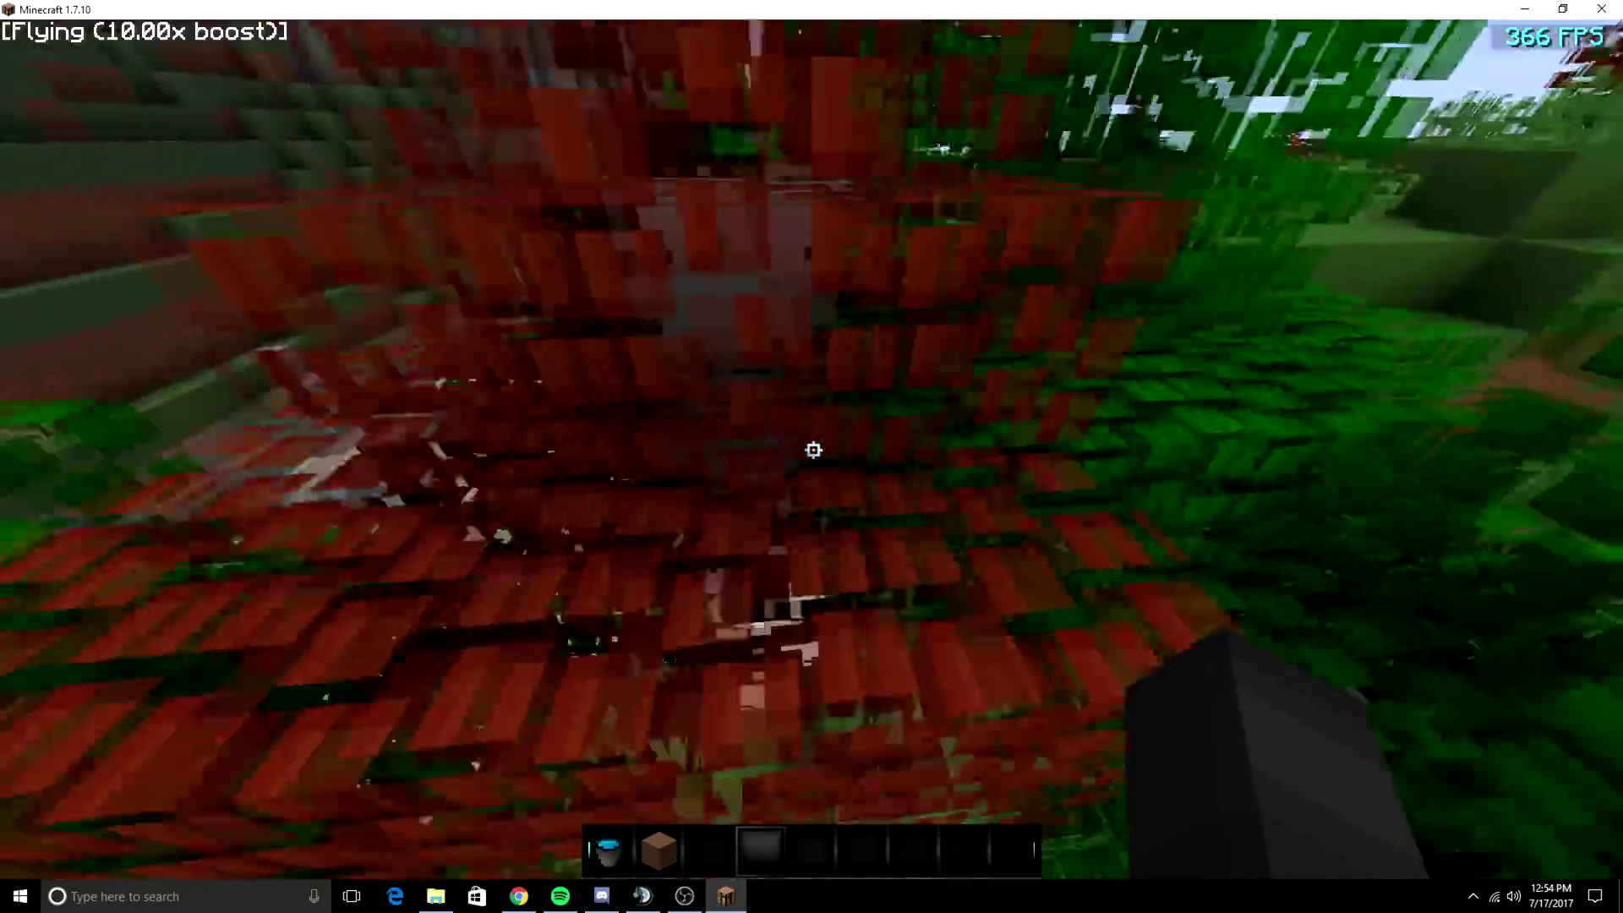
pyautogui.press('w')
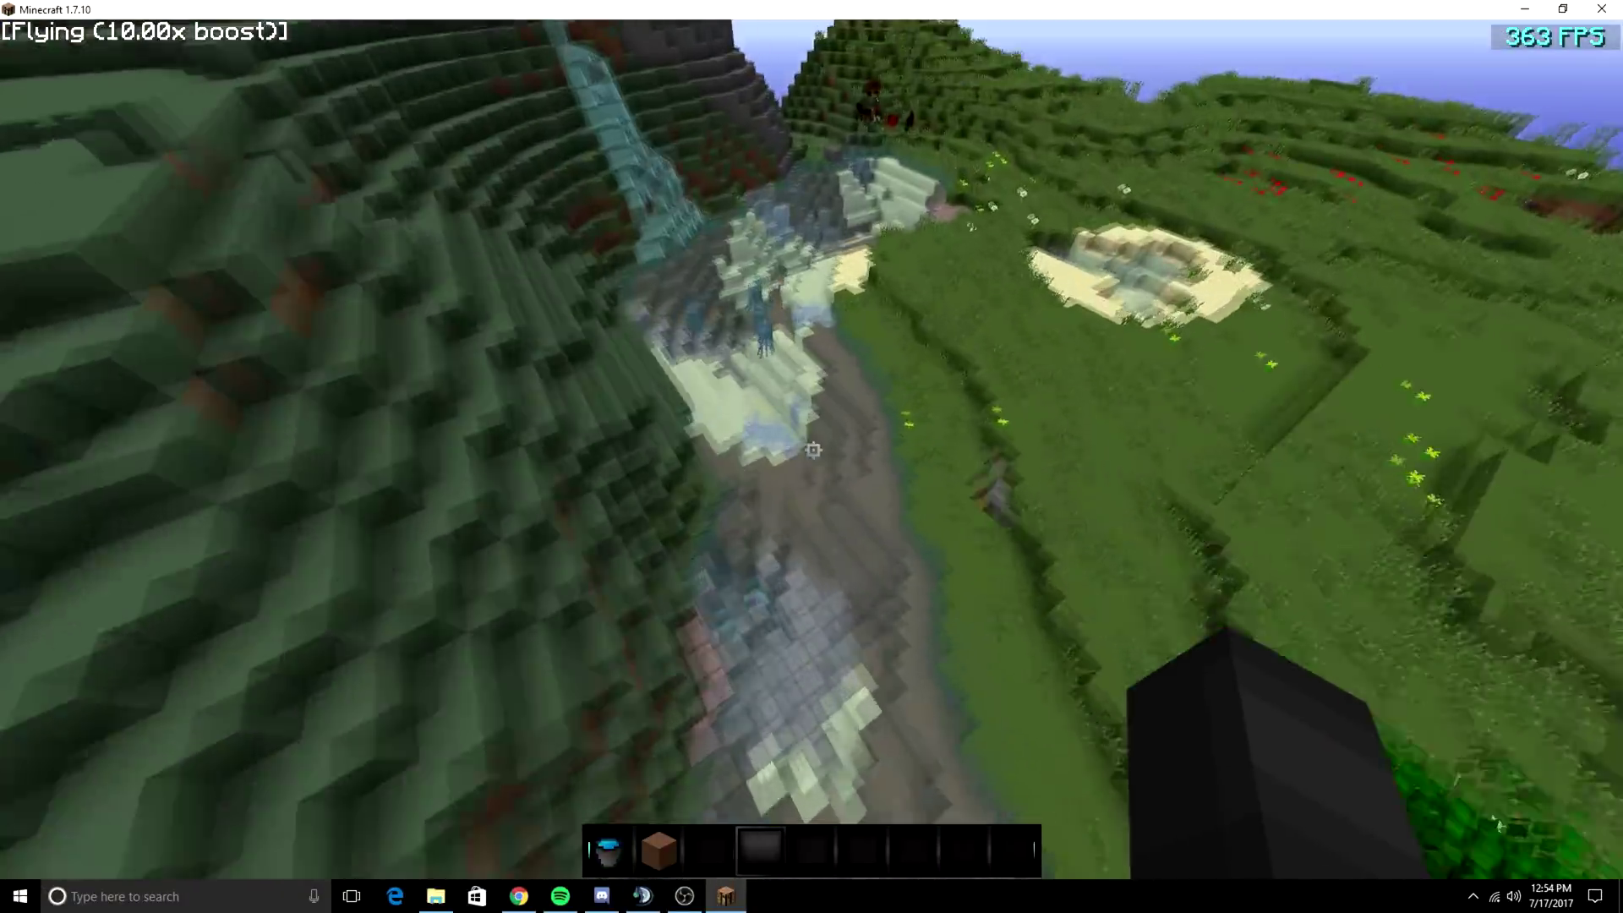
pyautogui.press('w')
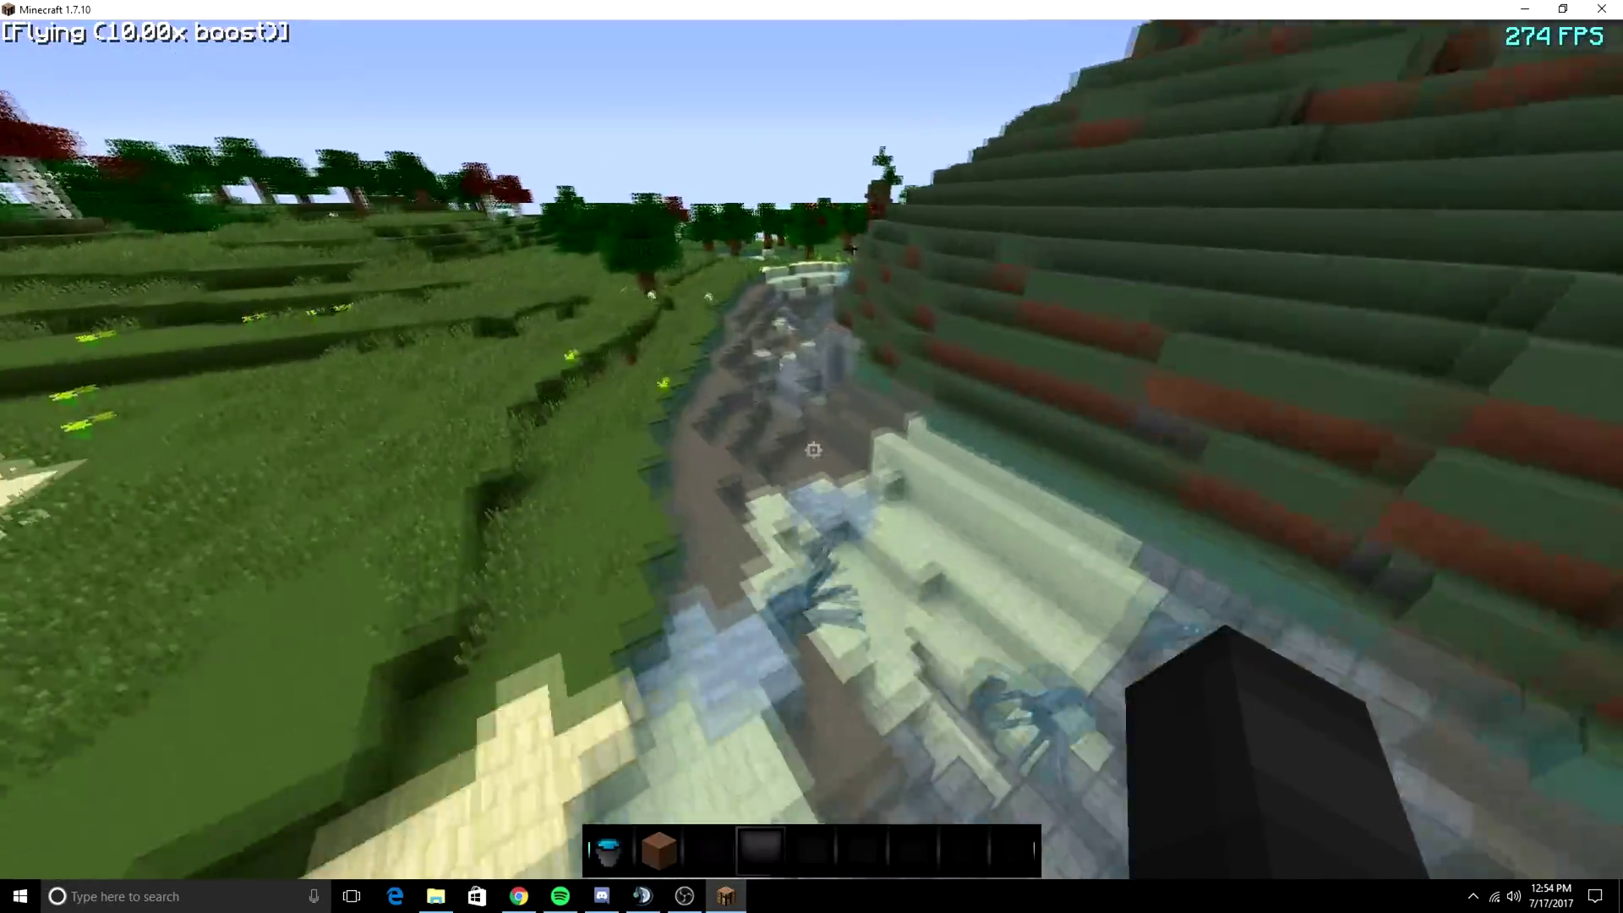
pyautogui.press('w')
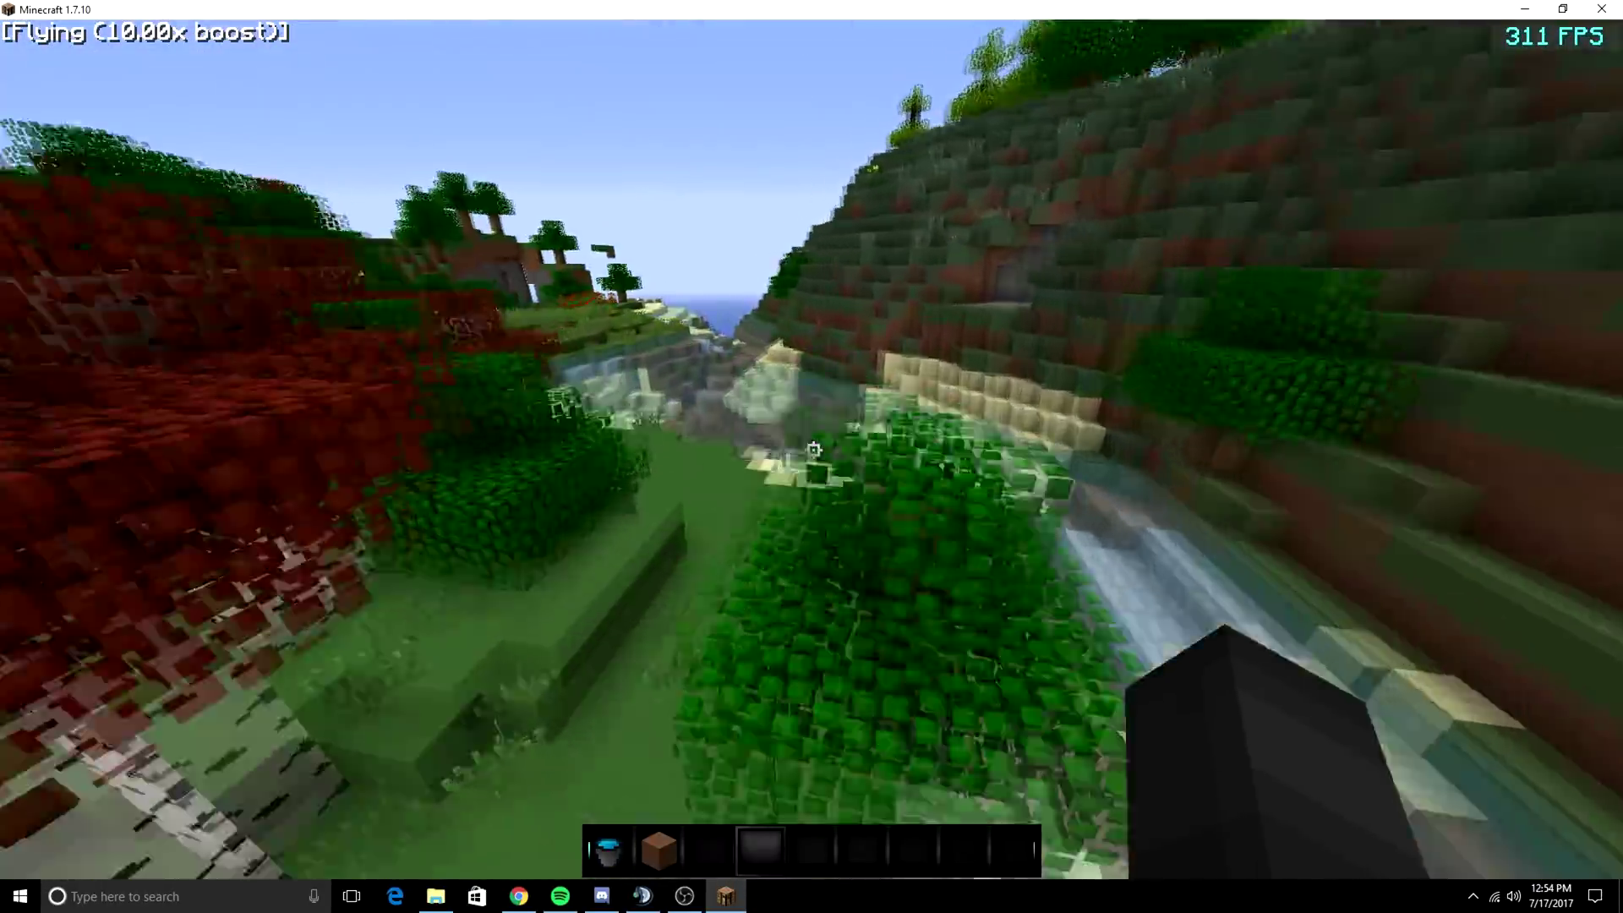
pyautogui.press('w')
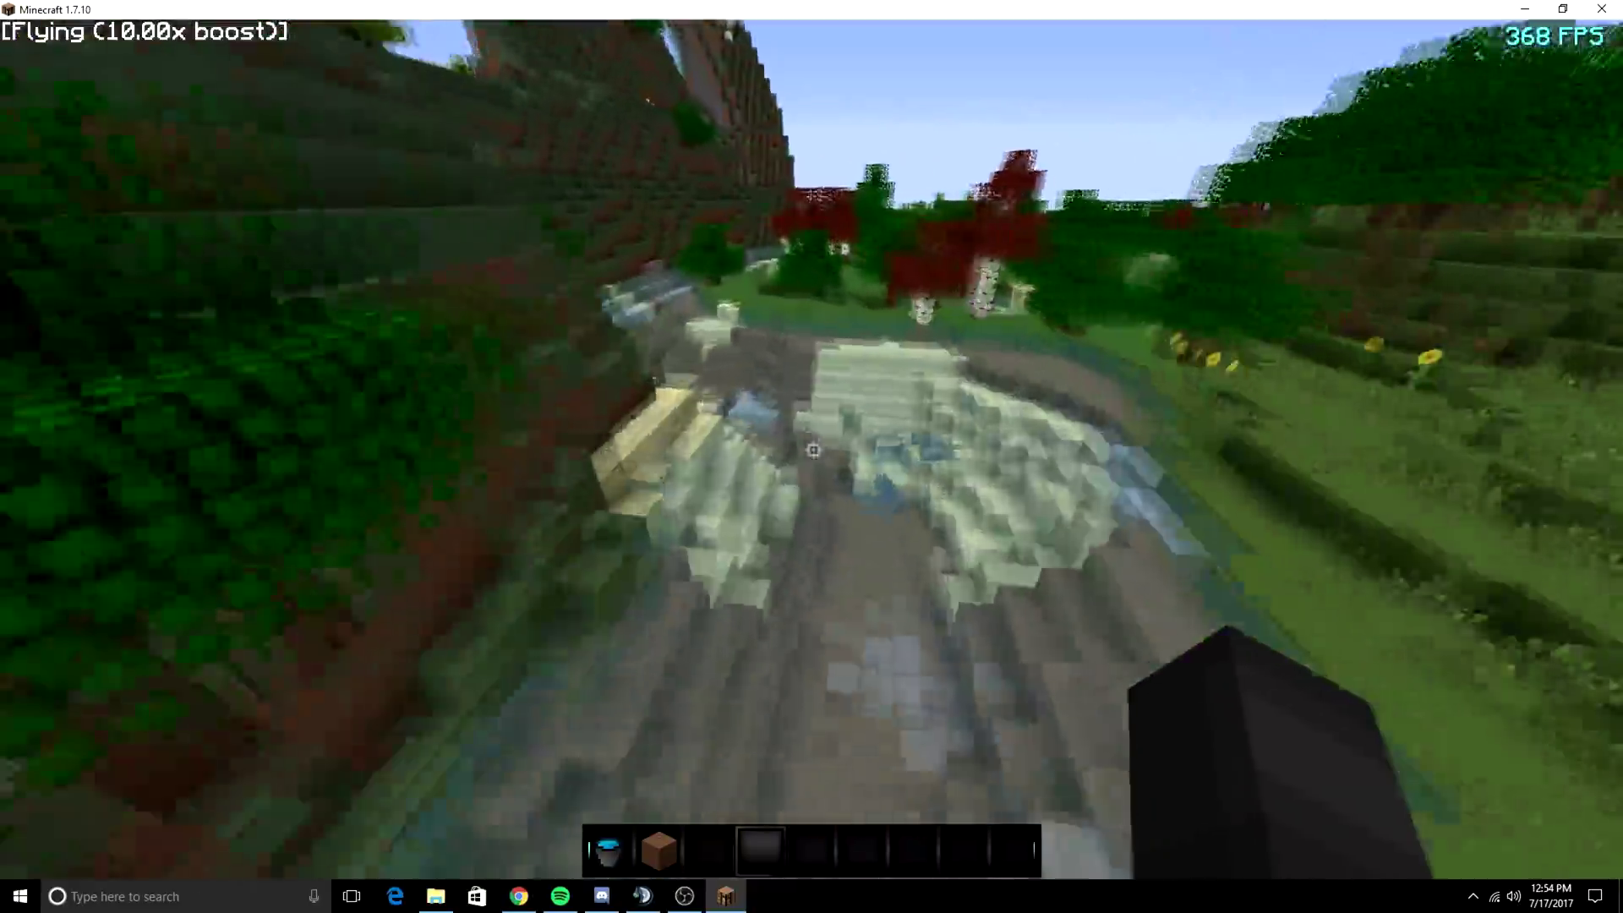
pyautogui.press('w')
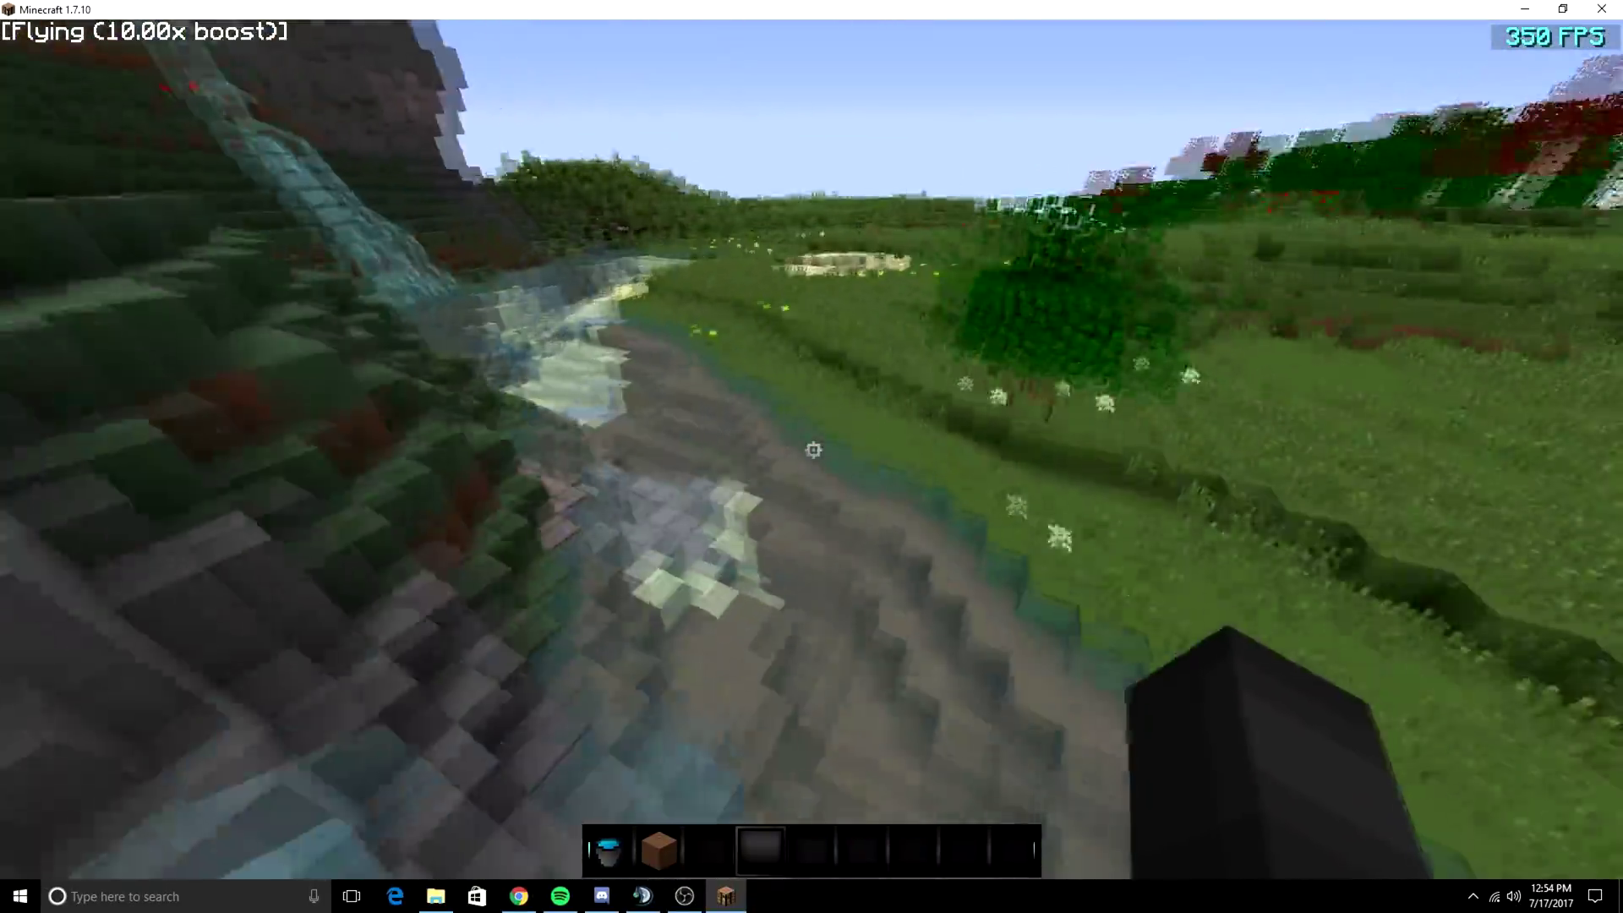
pyautogui.press('w')
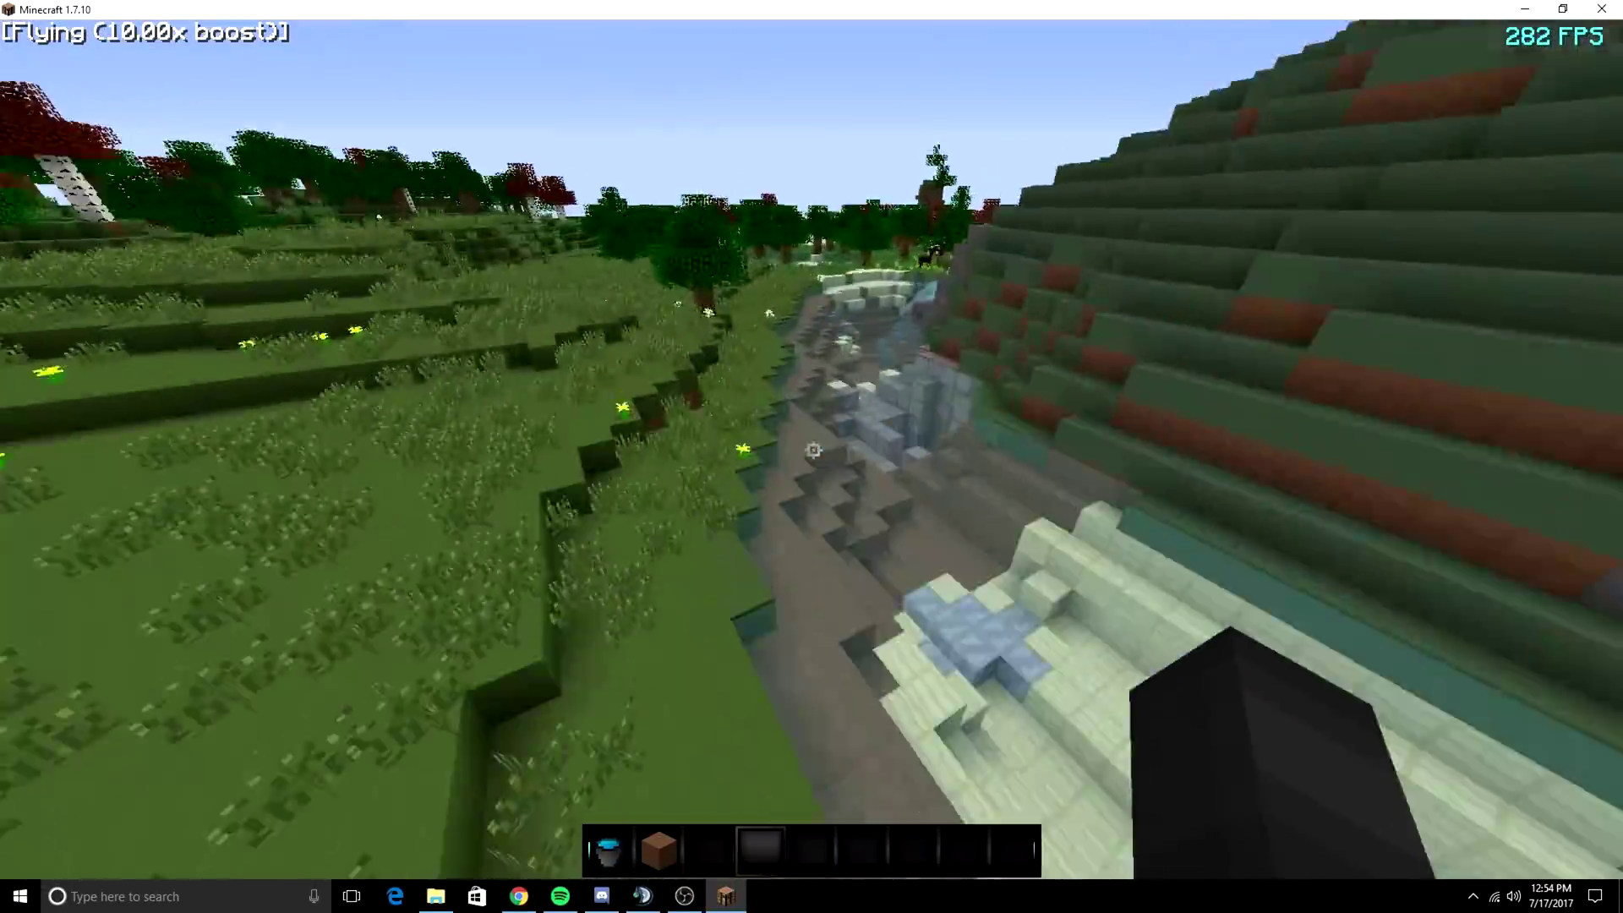
pyautogui.press('w')
pyautogui.press('space')
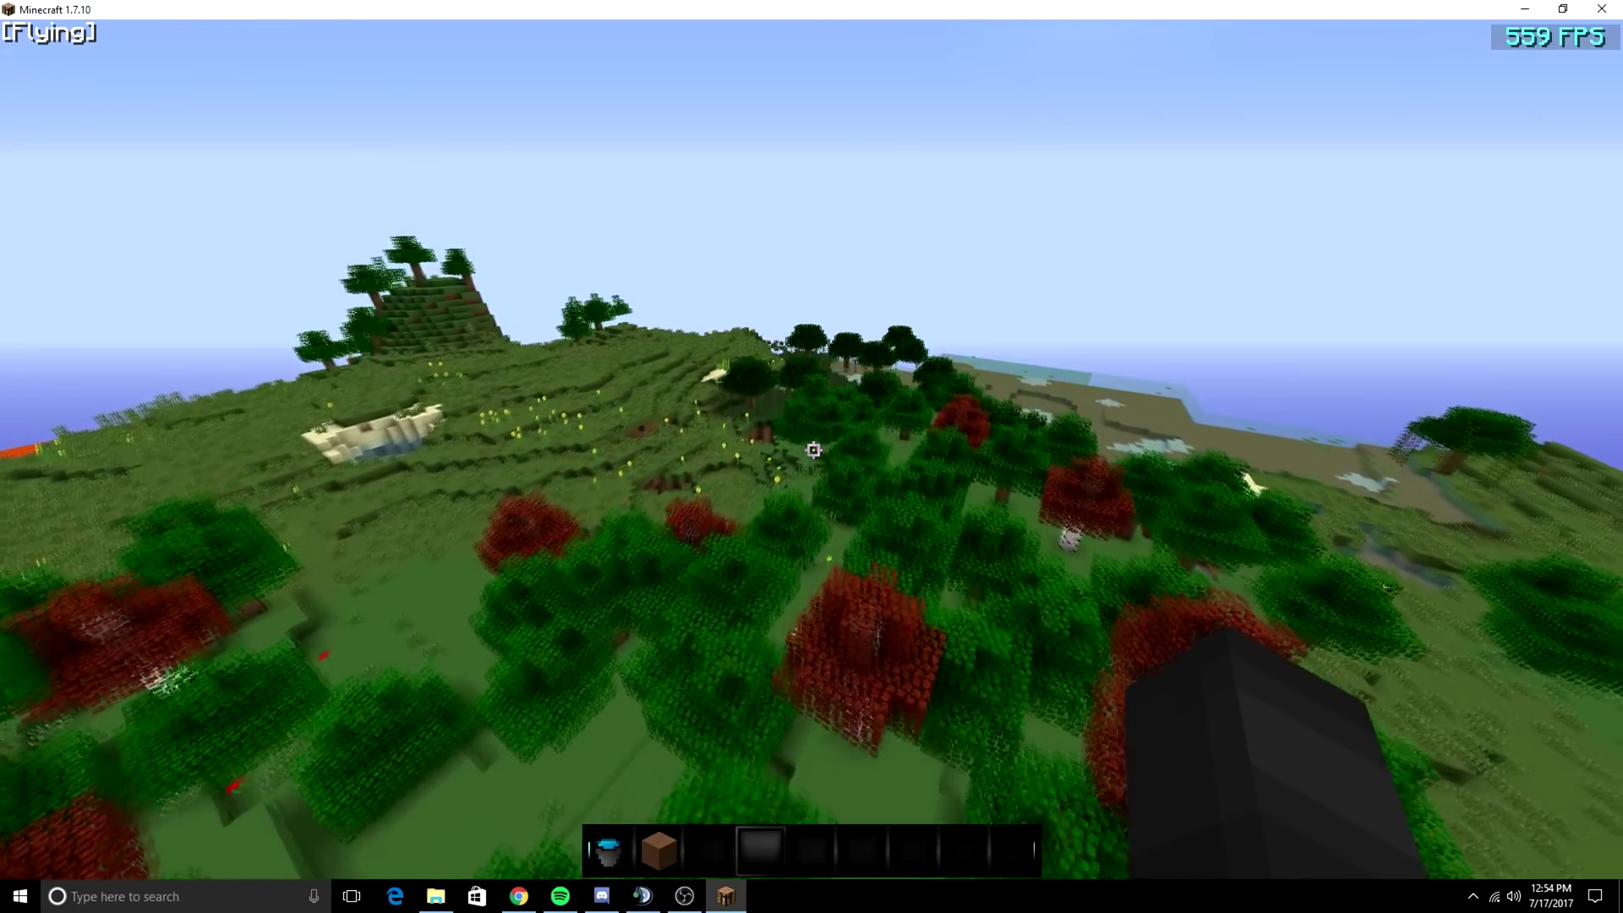
pyautogui.press('w')
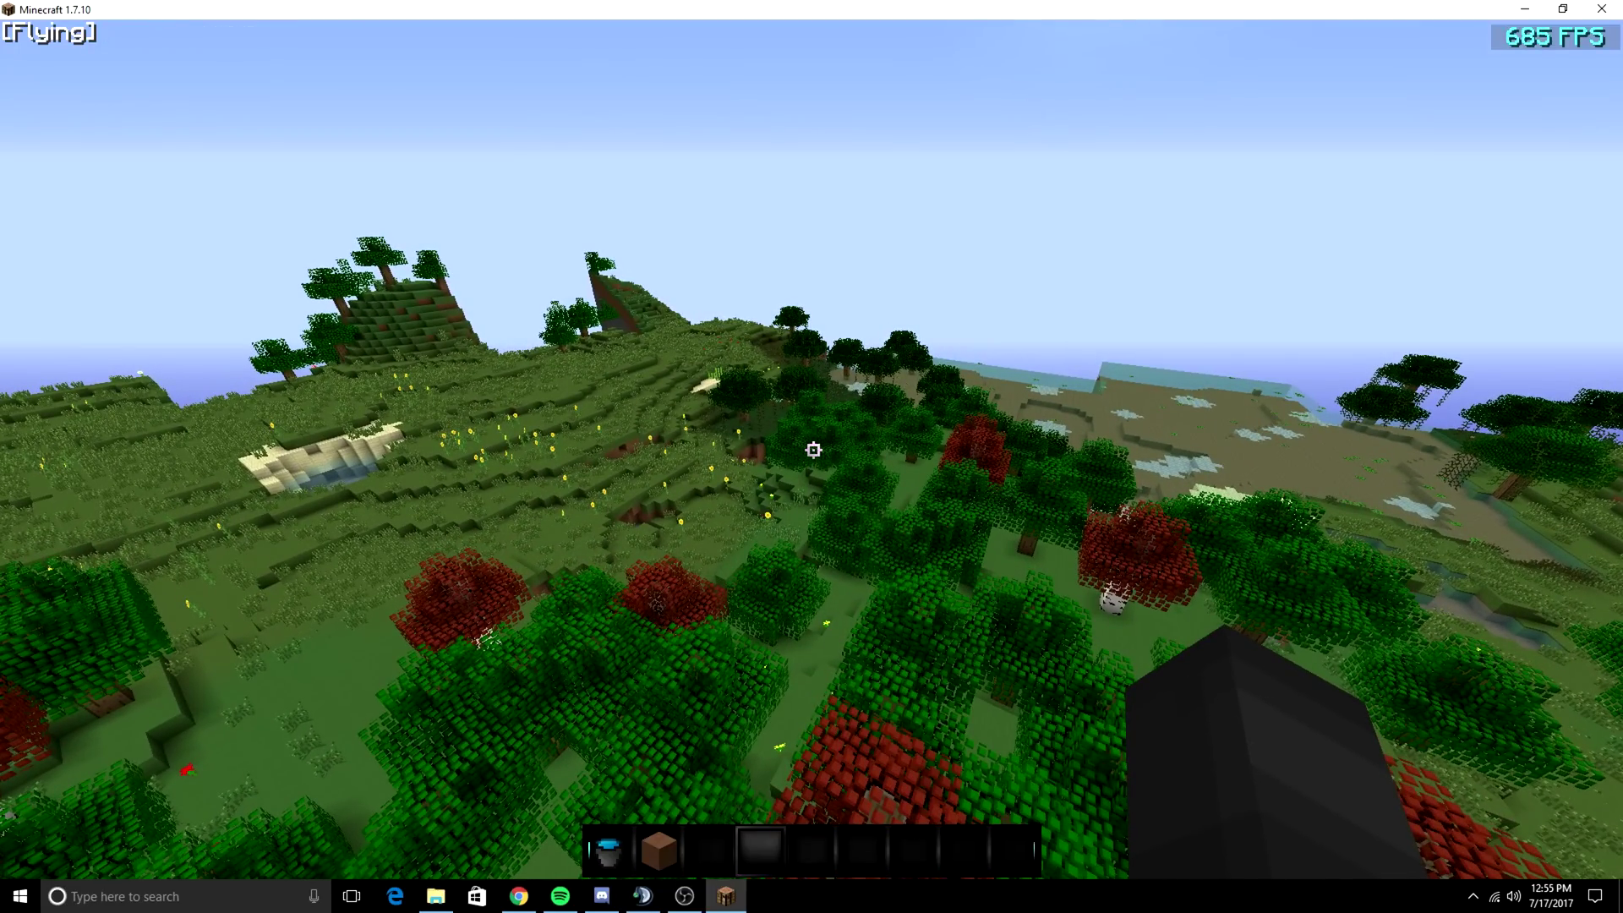
pyautogui.press('w')
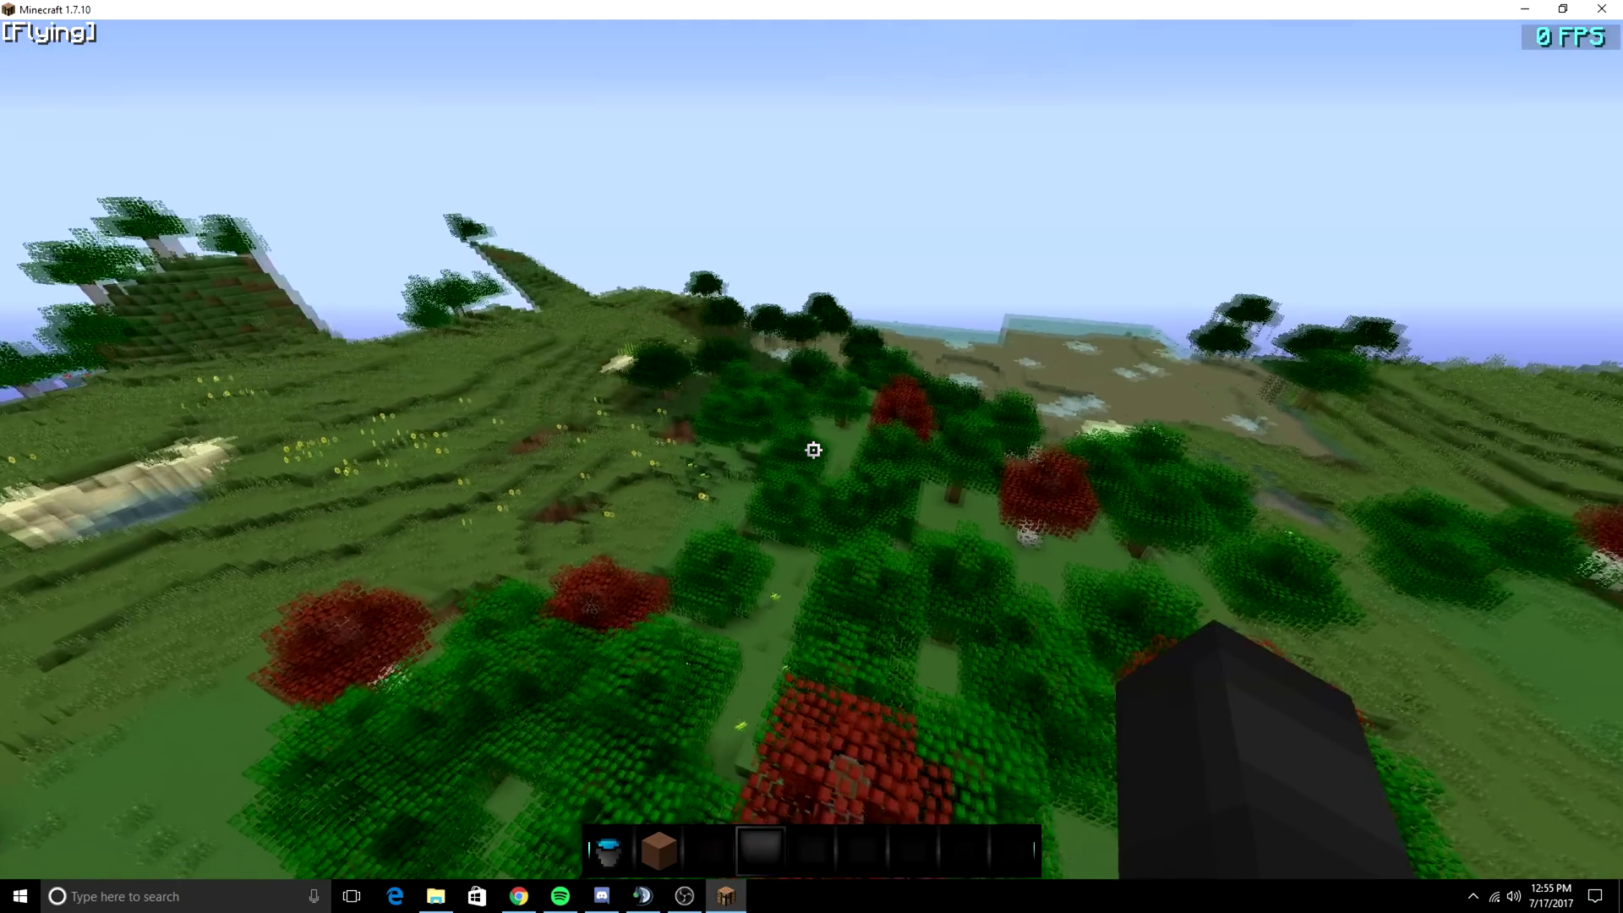
pyautogui.press('ctrl')
pyautogui.press('shift')
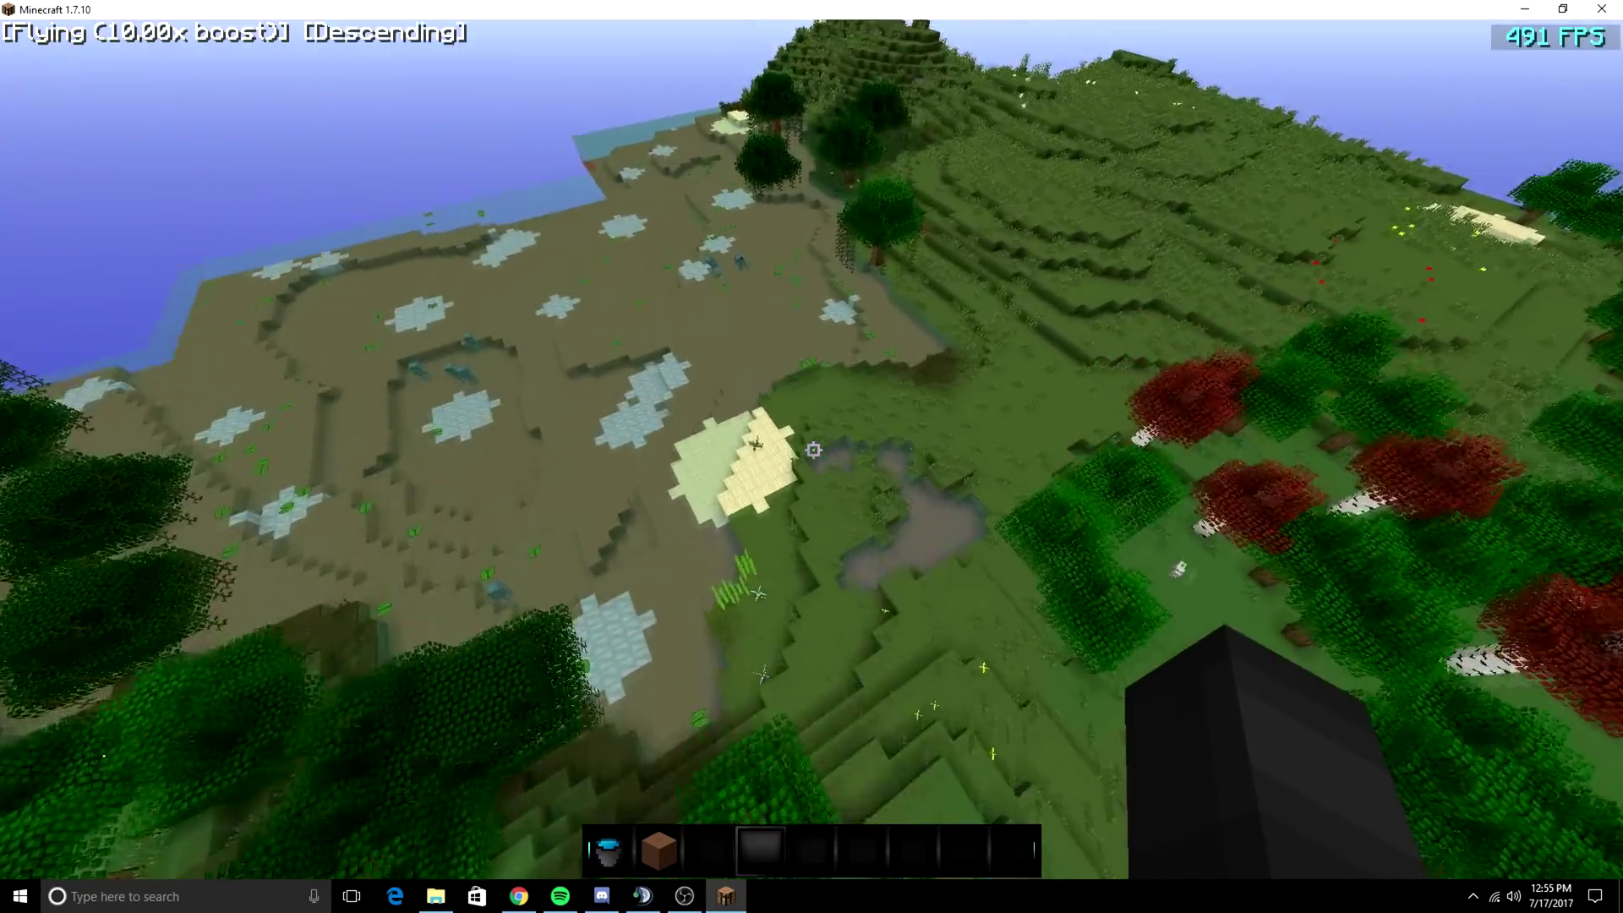
# - Move the mods folder window aside, search for 'process', and shrink the Minecraft window to the centre
pyautogui.press('t')
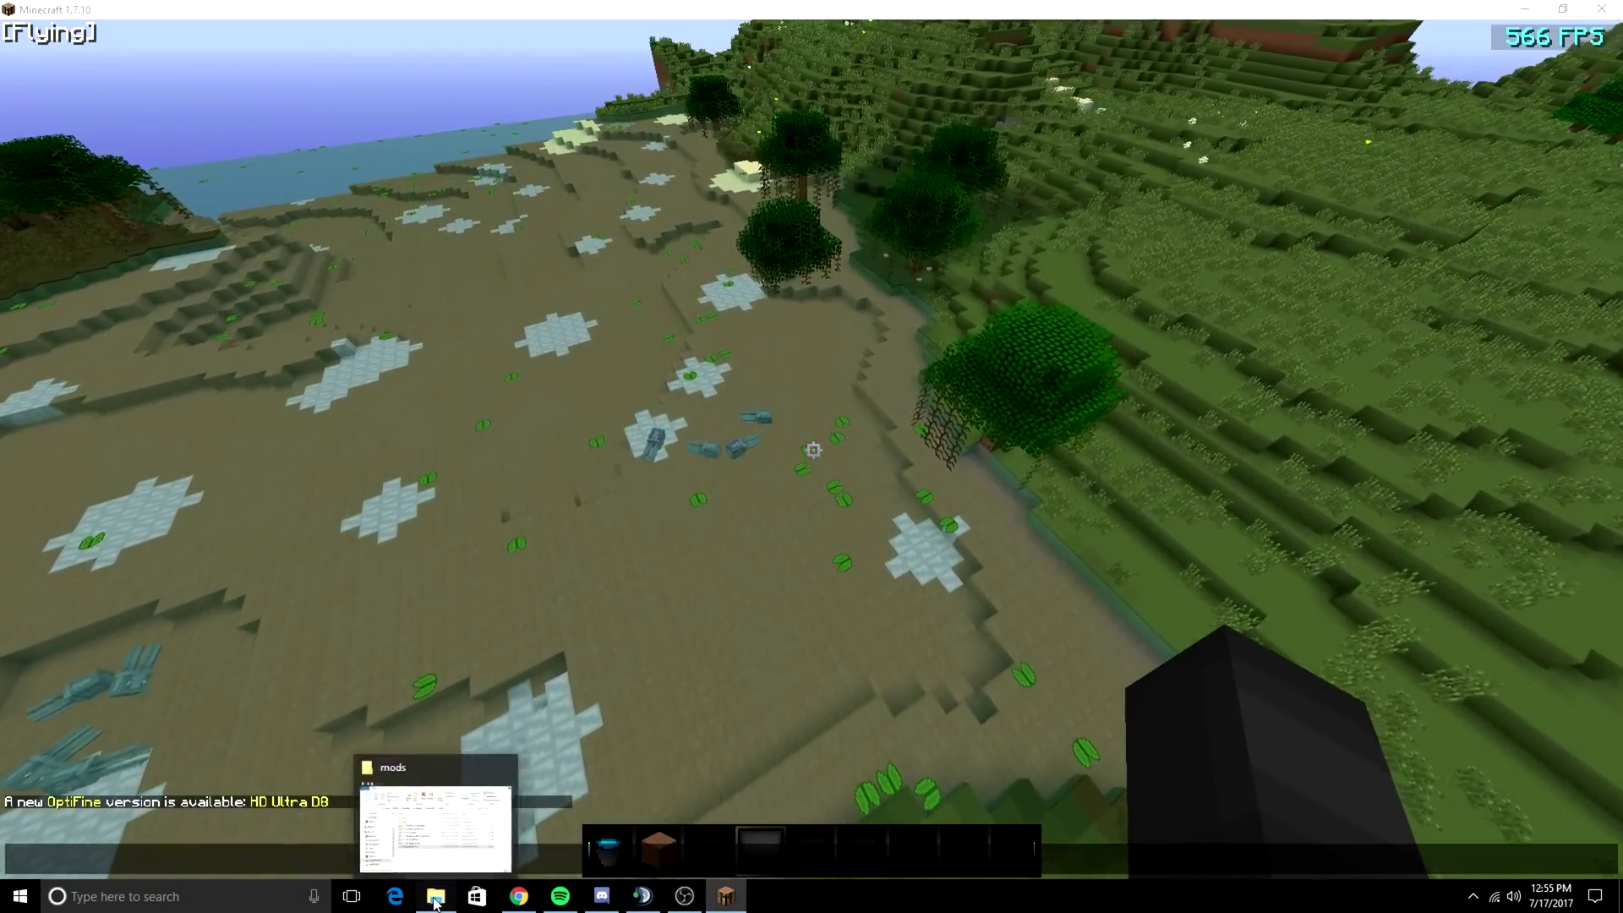
pyautogui.click(435, 898)
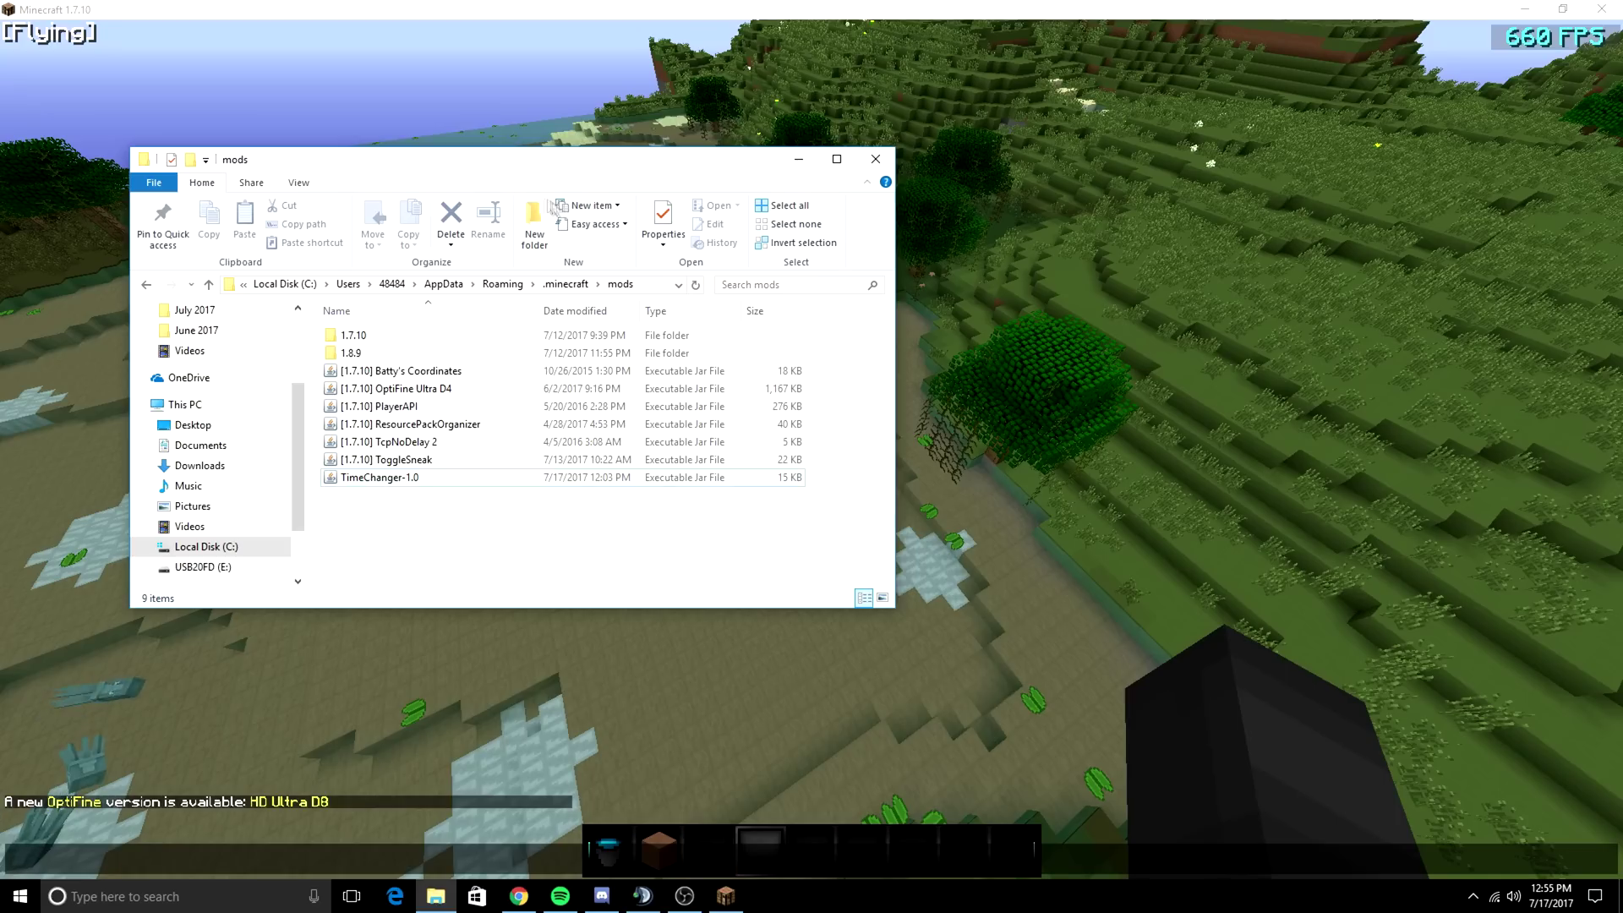
pyautogui.moveTo(634, 159); pyautogui.dragTo(1197, 174)
pyautogui.click(193, 903)
pyautogui.write('process')
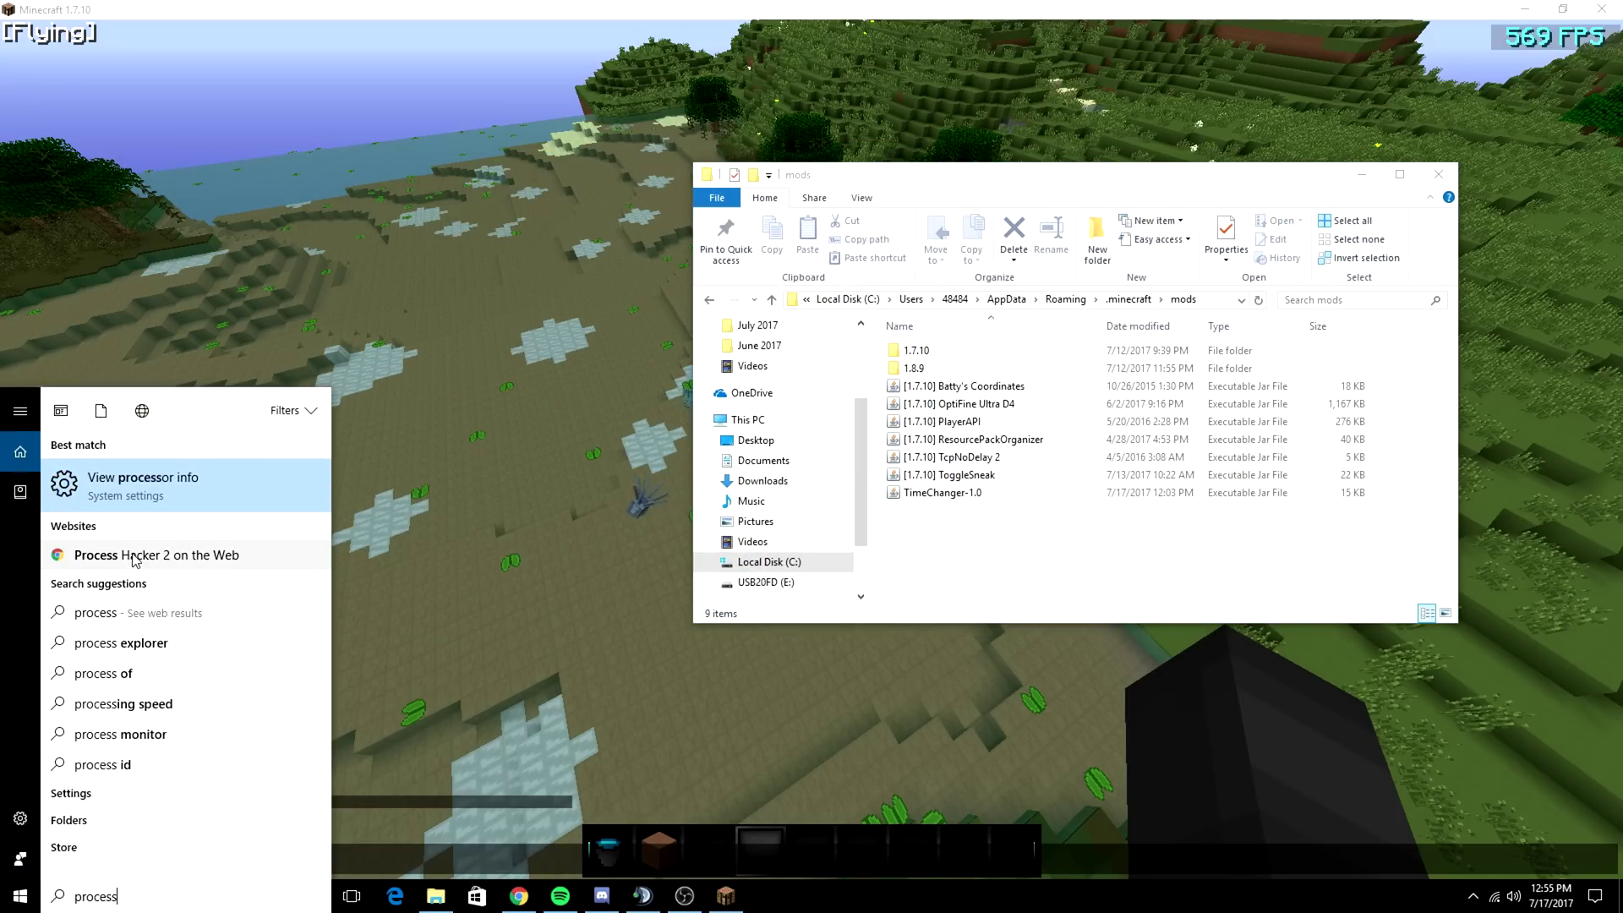
pyautogui.doubleClick(445, 7)
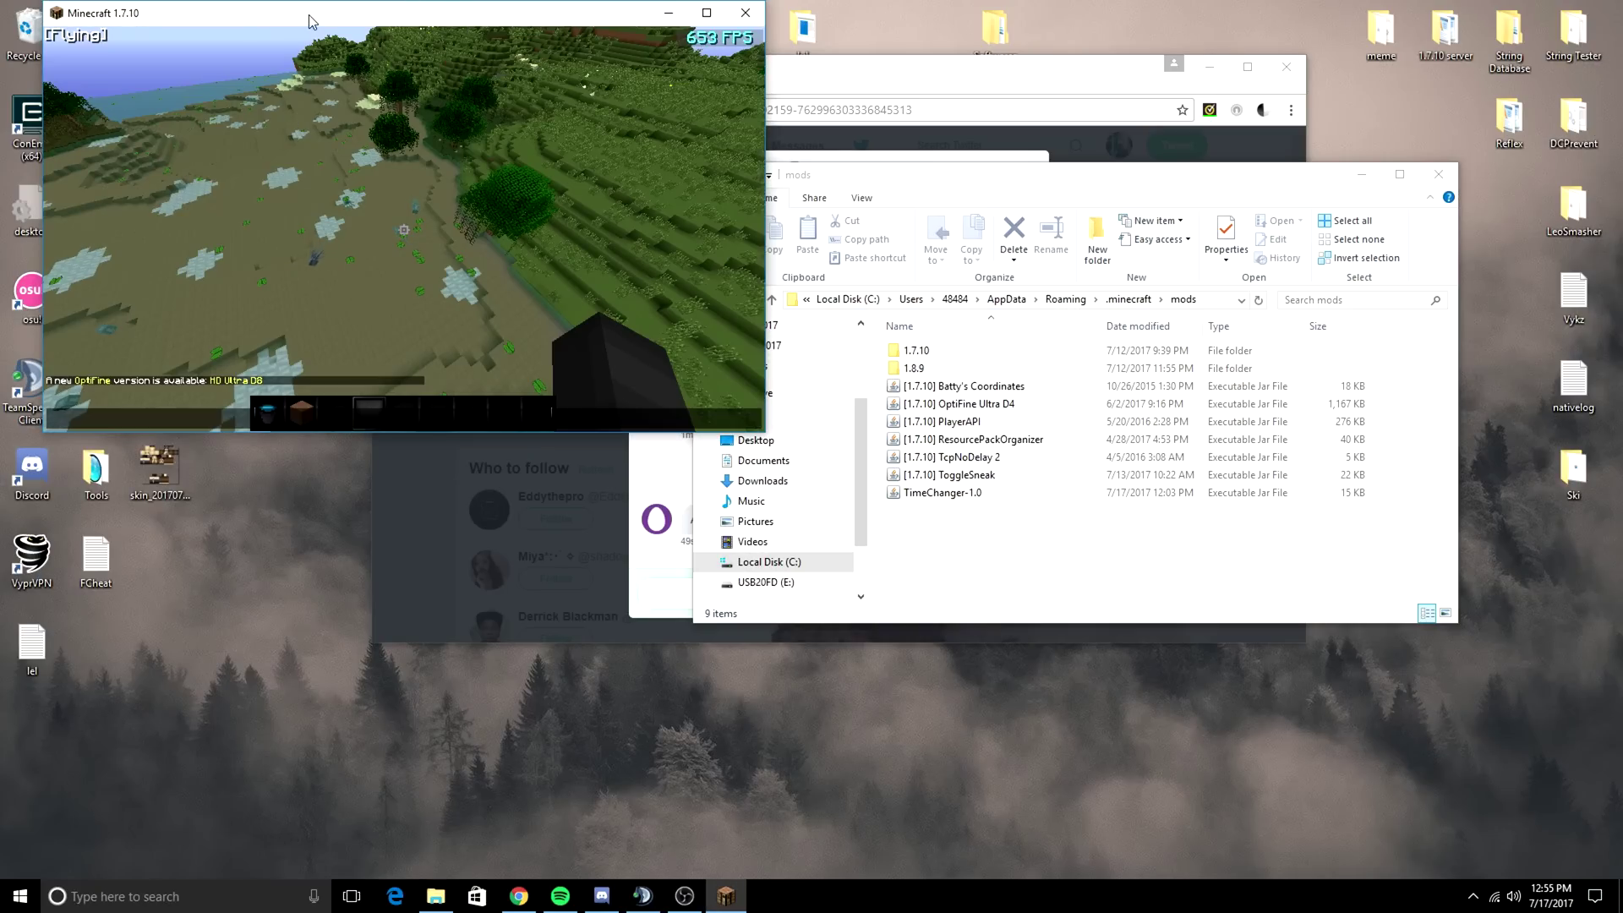
pyautogui.moveTo(446, 9); pyautogui.dragTo(655, 126)
# - Launch Process Hacker and filter its process list to javaw
pyautogui.doubleClick(96, 127)
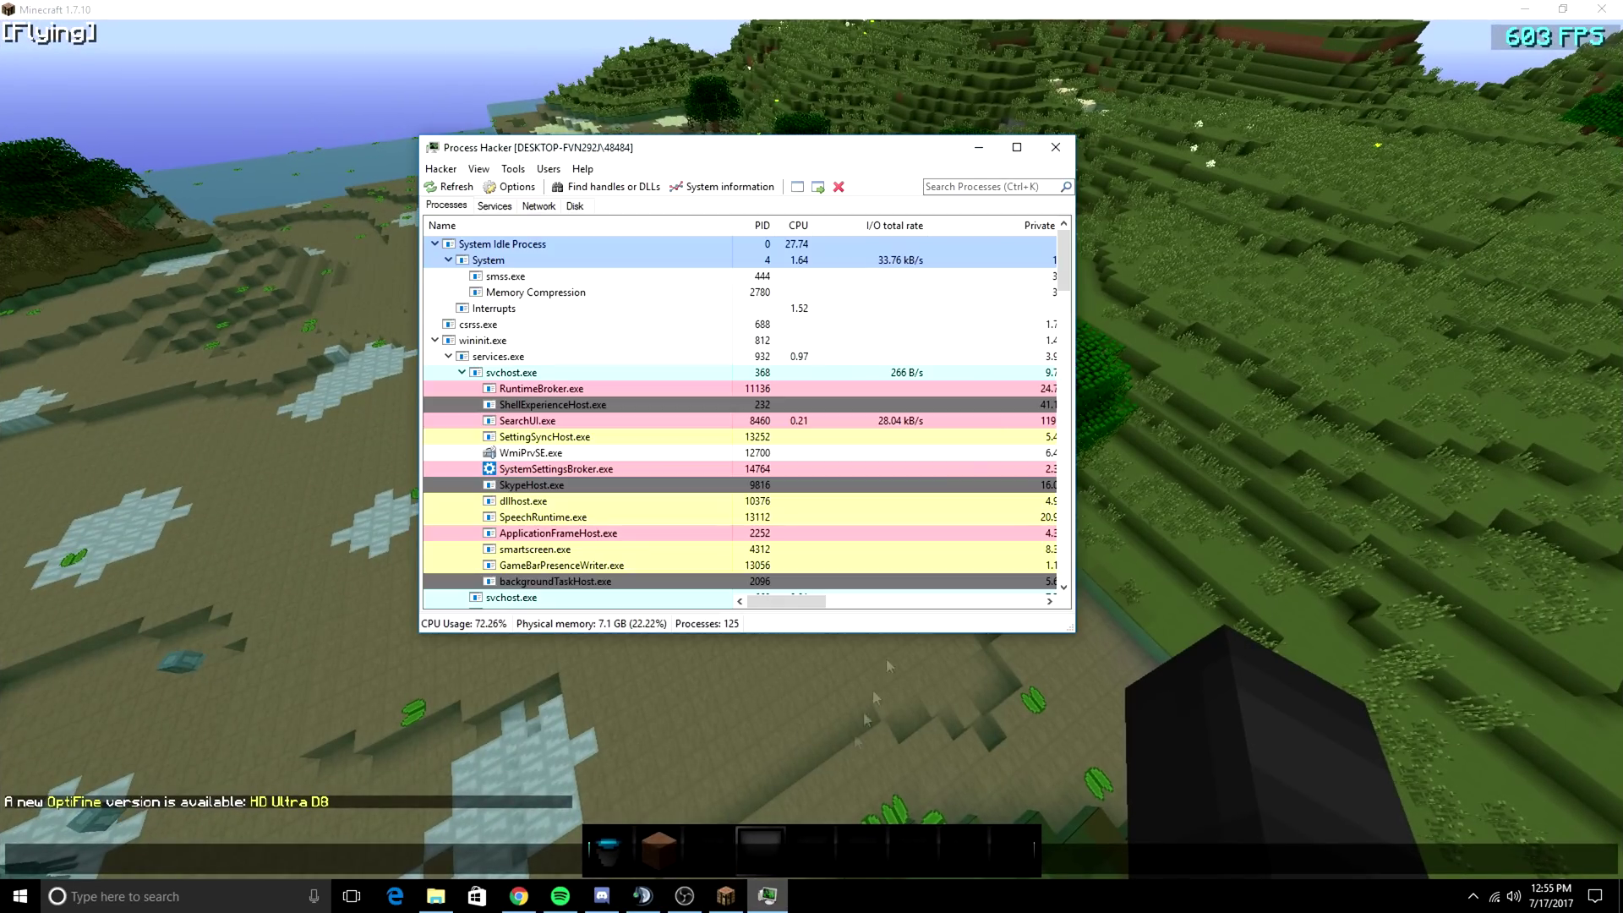
pyautogui.click(989, 186)
pyautogui.write('javaw')
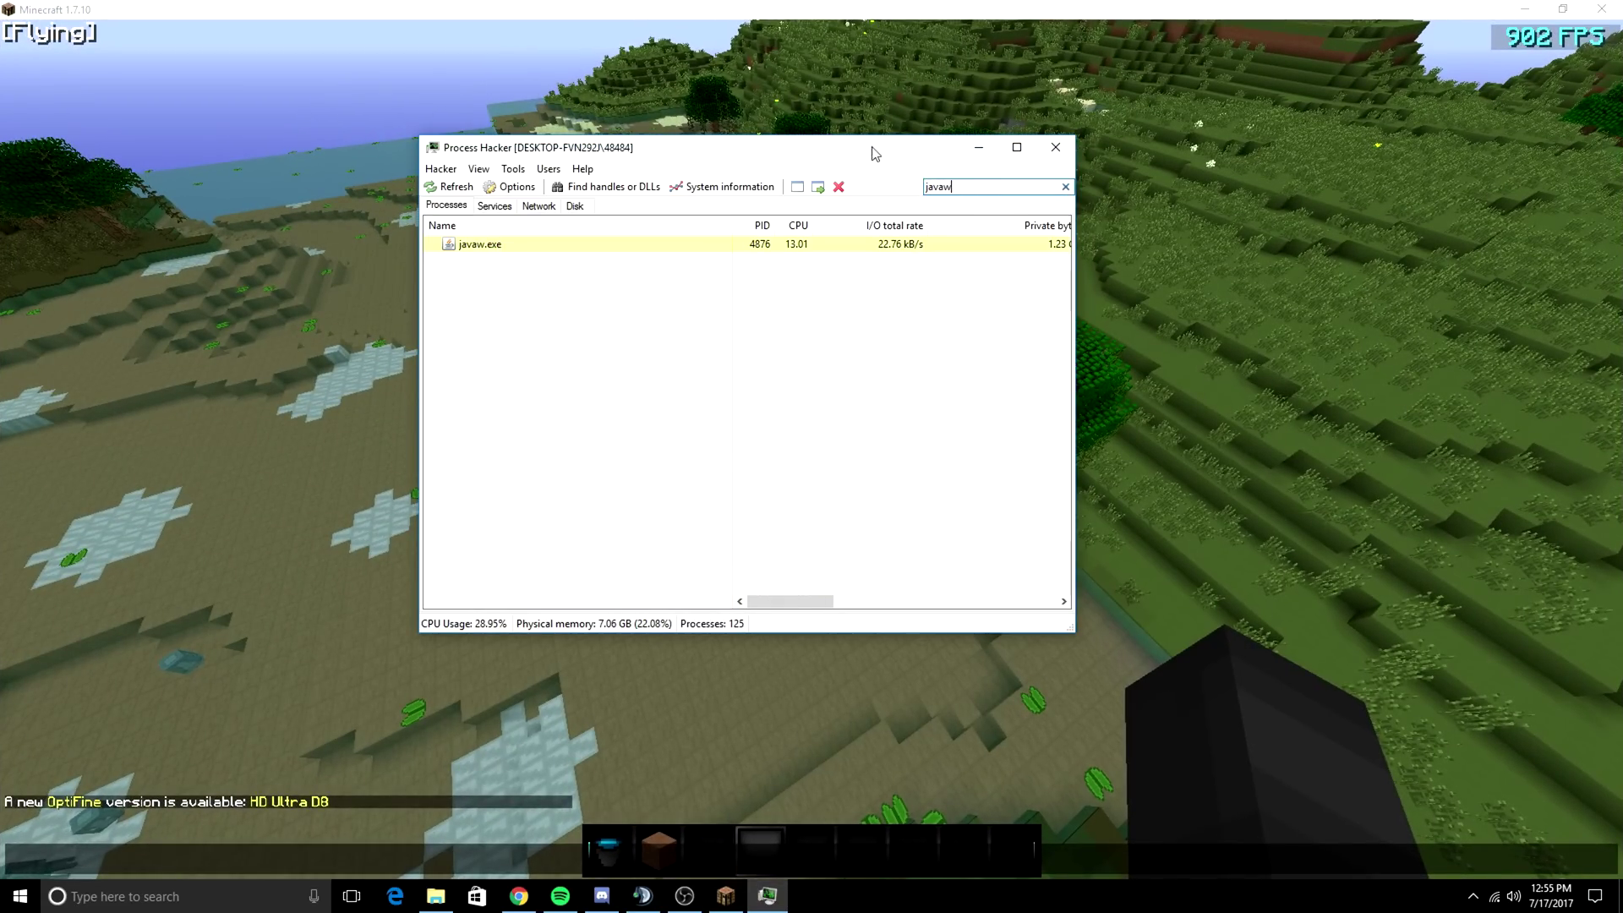
# - Open javaw.exe properties, include free memory regions, and run a Strings scan of its memory
pyautogui.doubleClick(724, 152)
pyautogui.click(192, 105)
pyautogui.rightClick(190, 105)
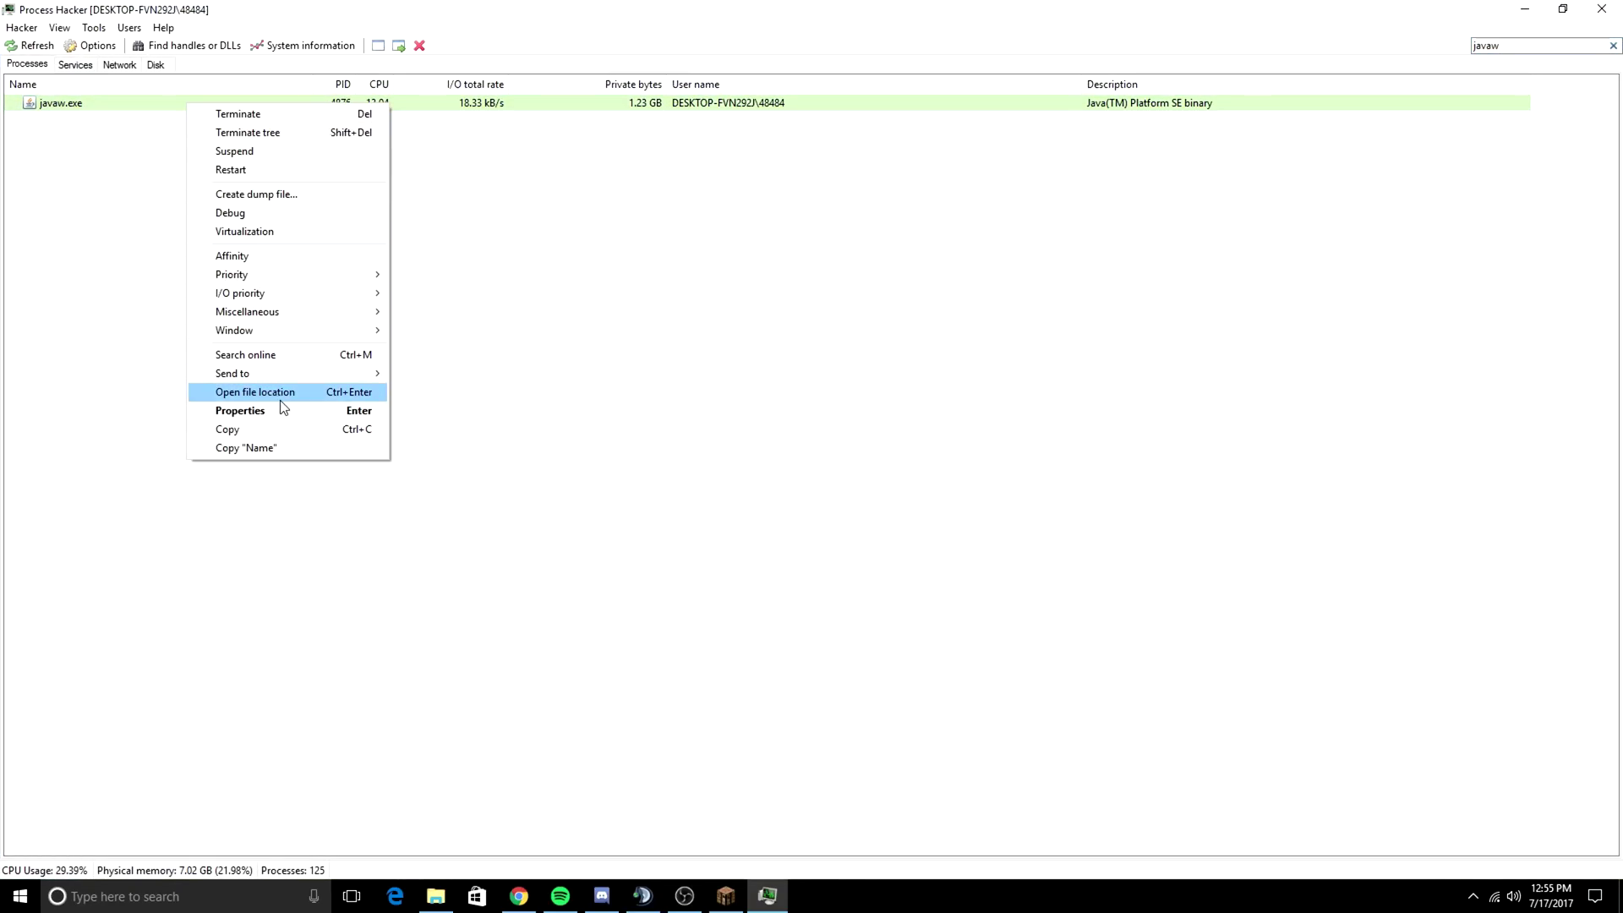
pyautogui.click(281, 412)
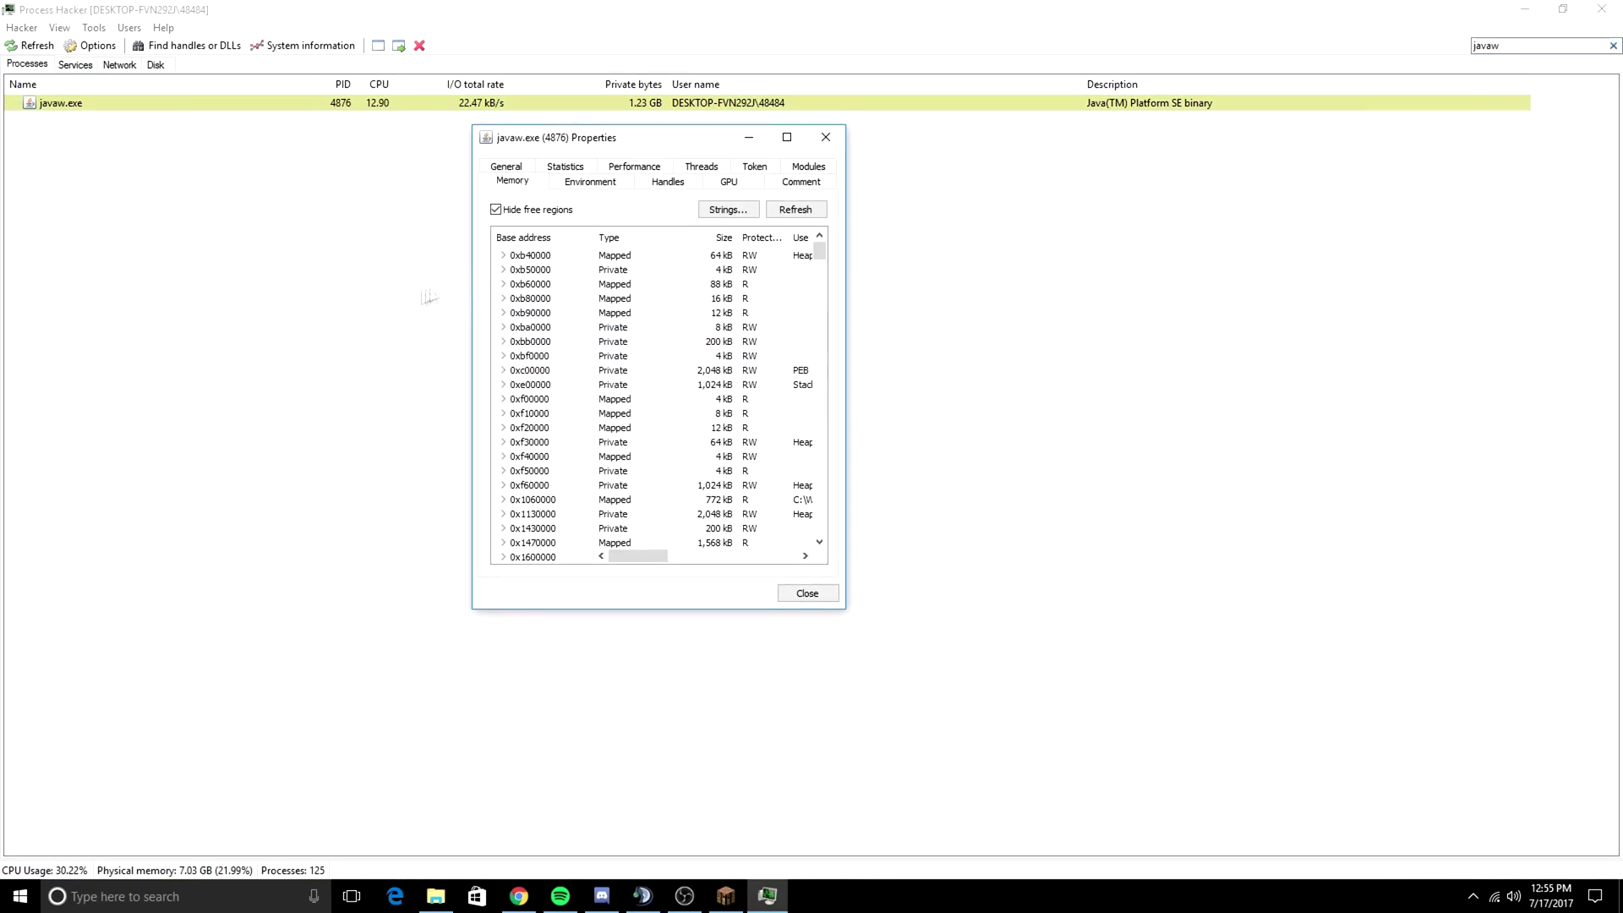
pyautogui.click(531, 215)
pyautogui.click(728, 209)
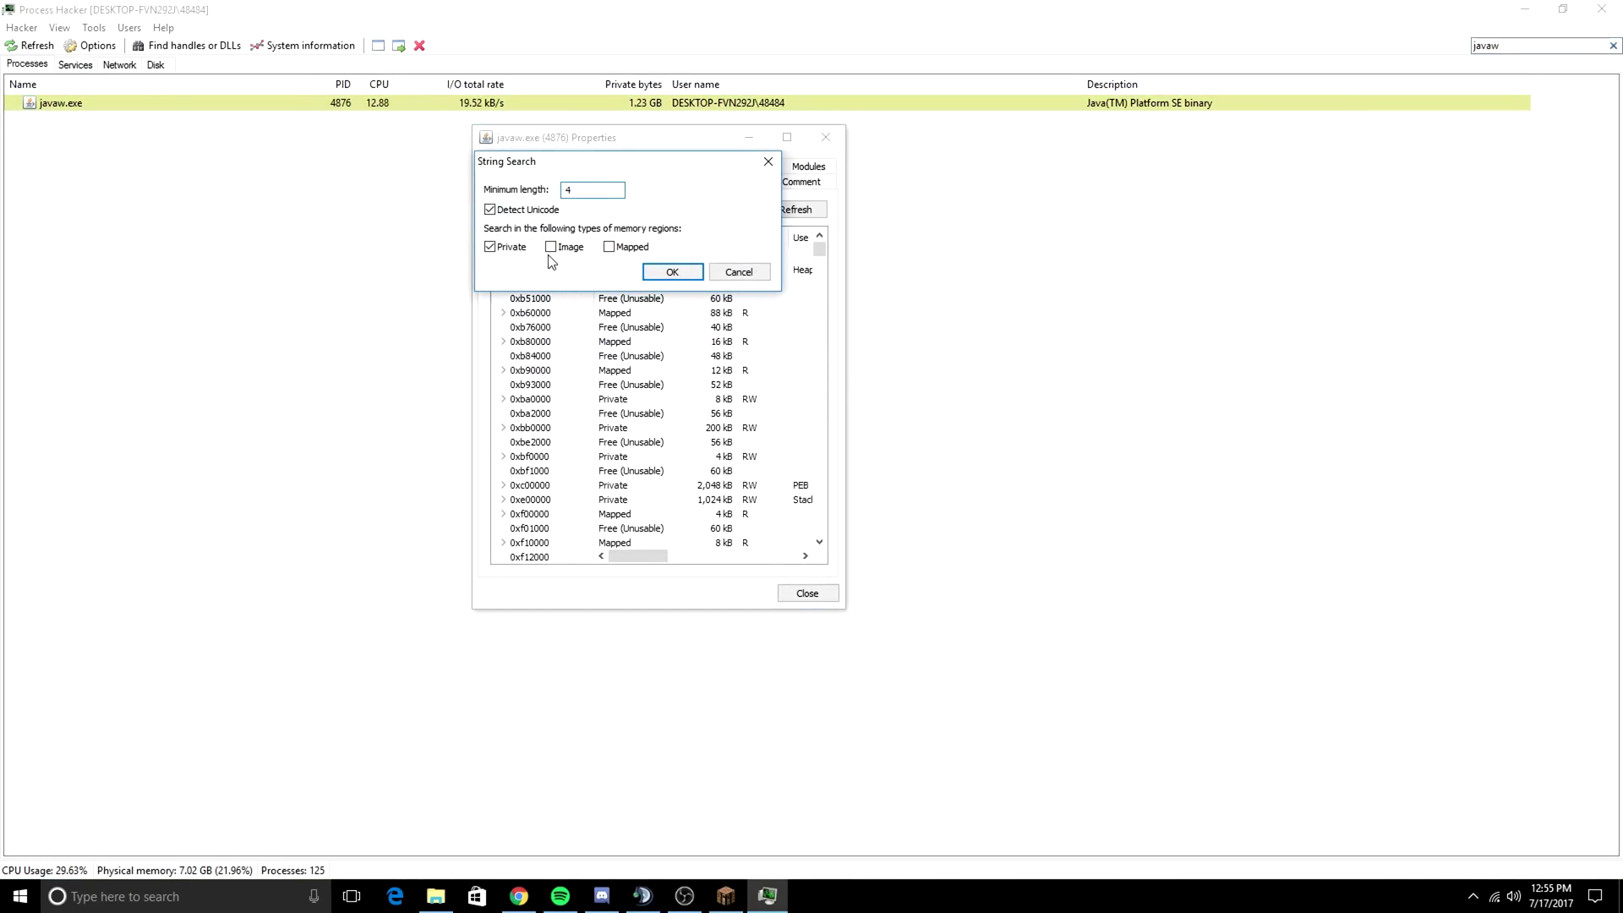
pyautogui.click(659, 271)
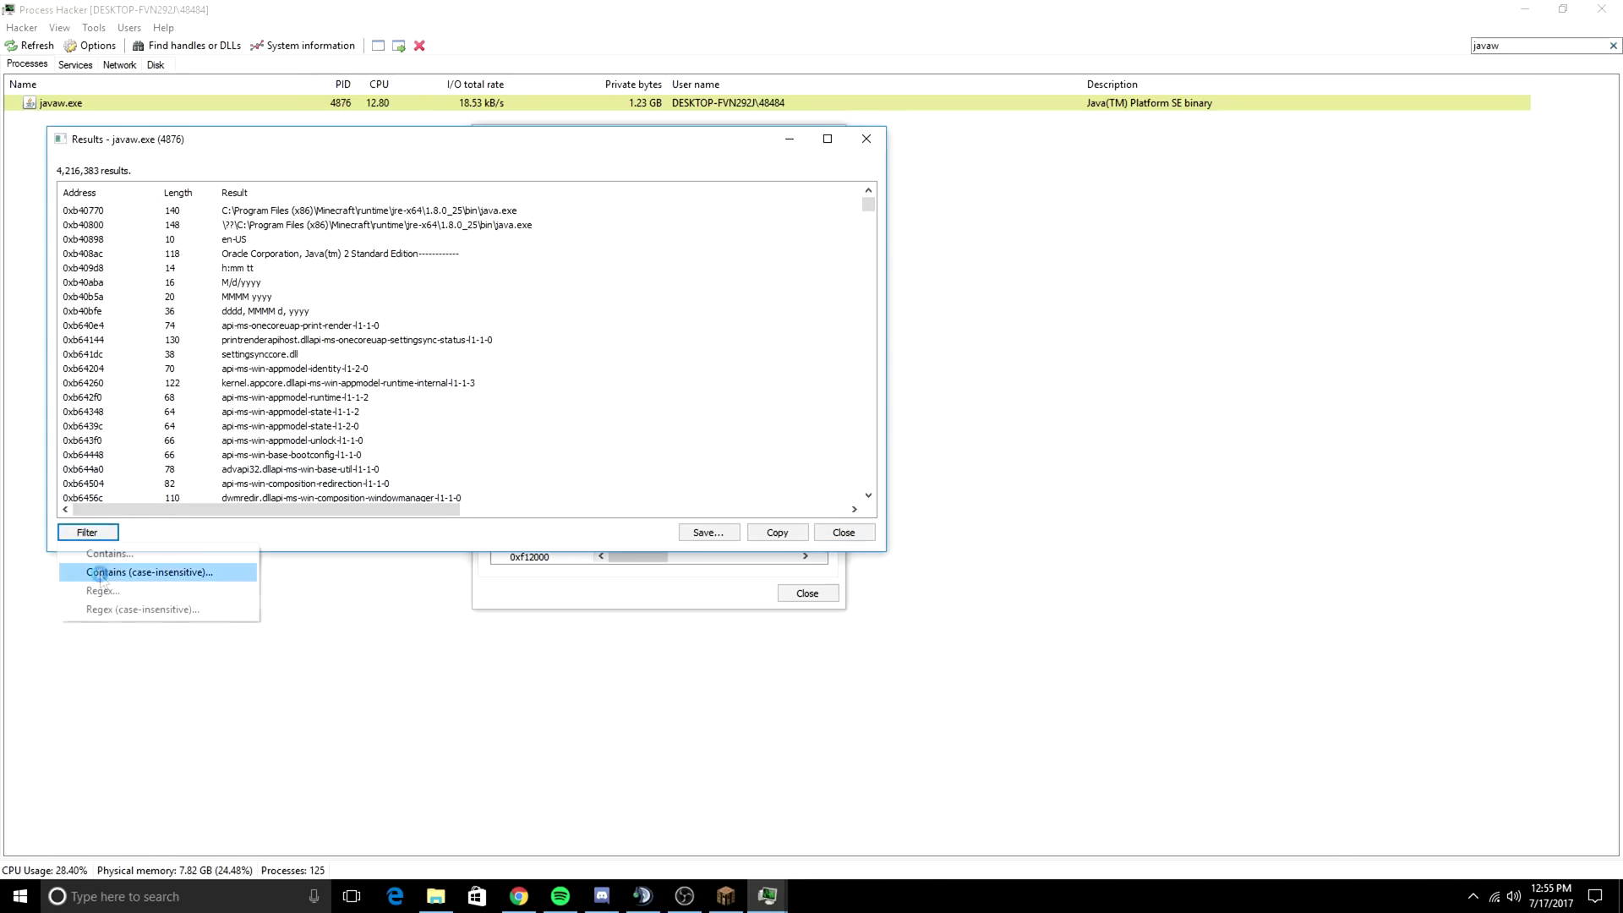
# - Filter javaw.exe's memory strings case-insensitively for 'icu4j-core' and maximize the 36 results
pyautogui.click(87, 532)
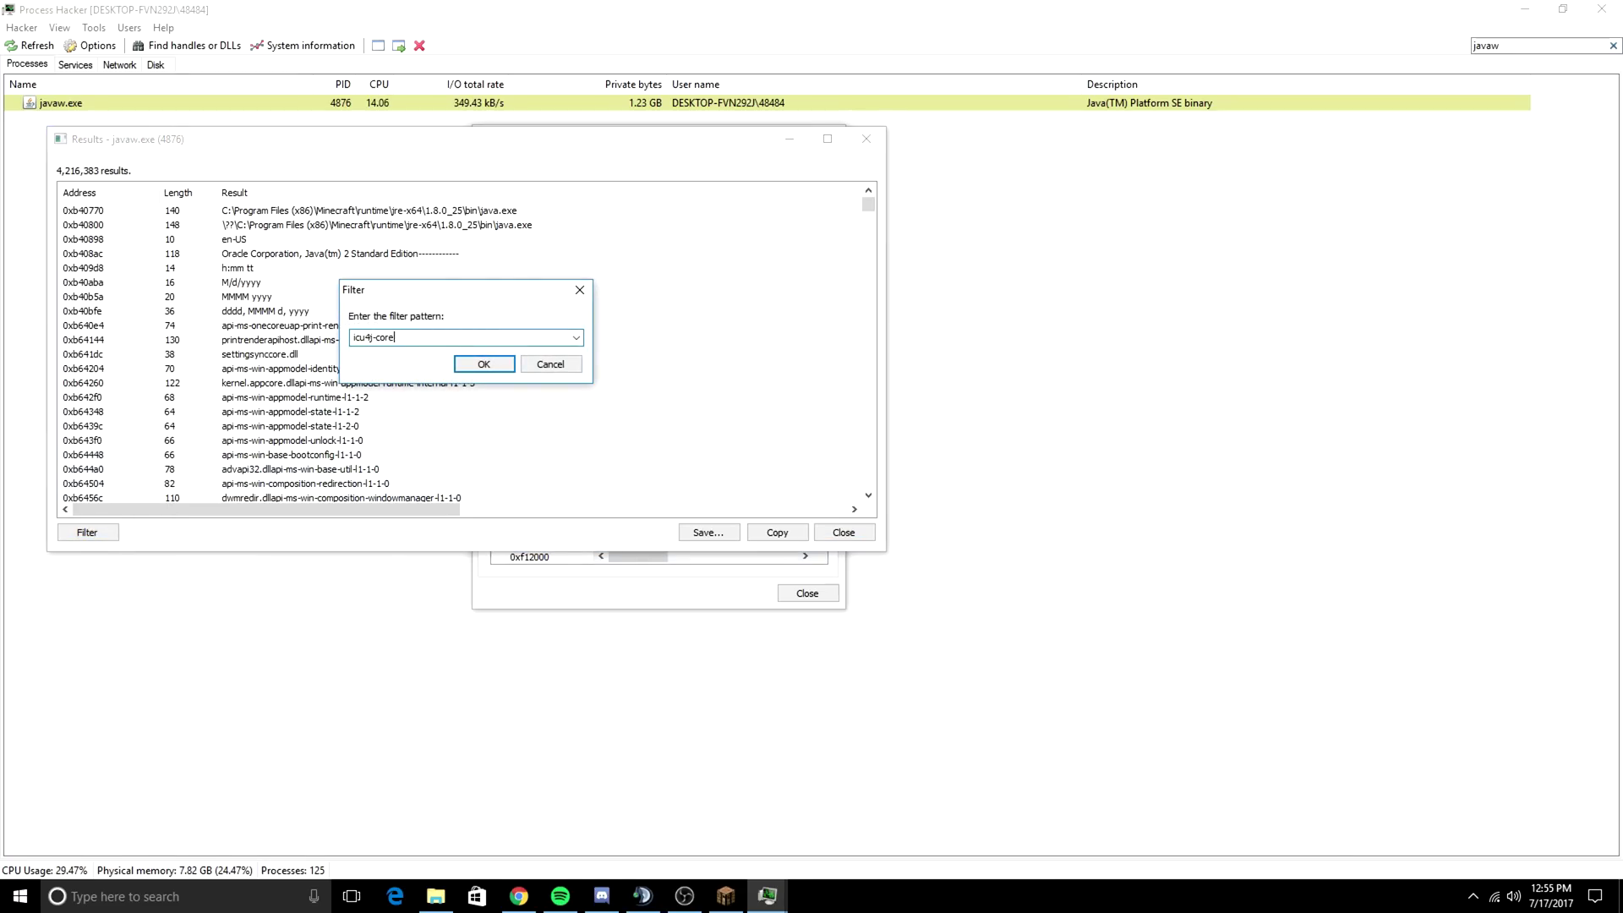
pyautogui.write('icu4j-core')
pyautogui.press('Return')
pyautogui.doubleClick(260, 161)
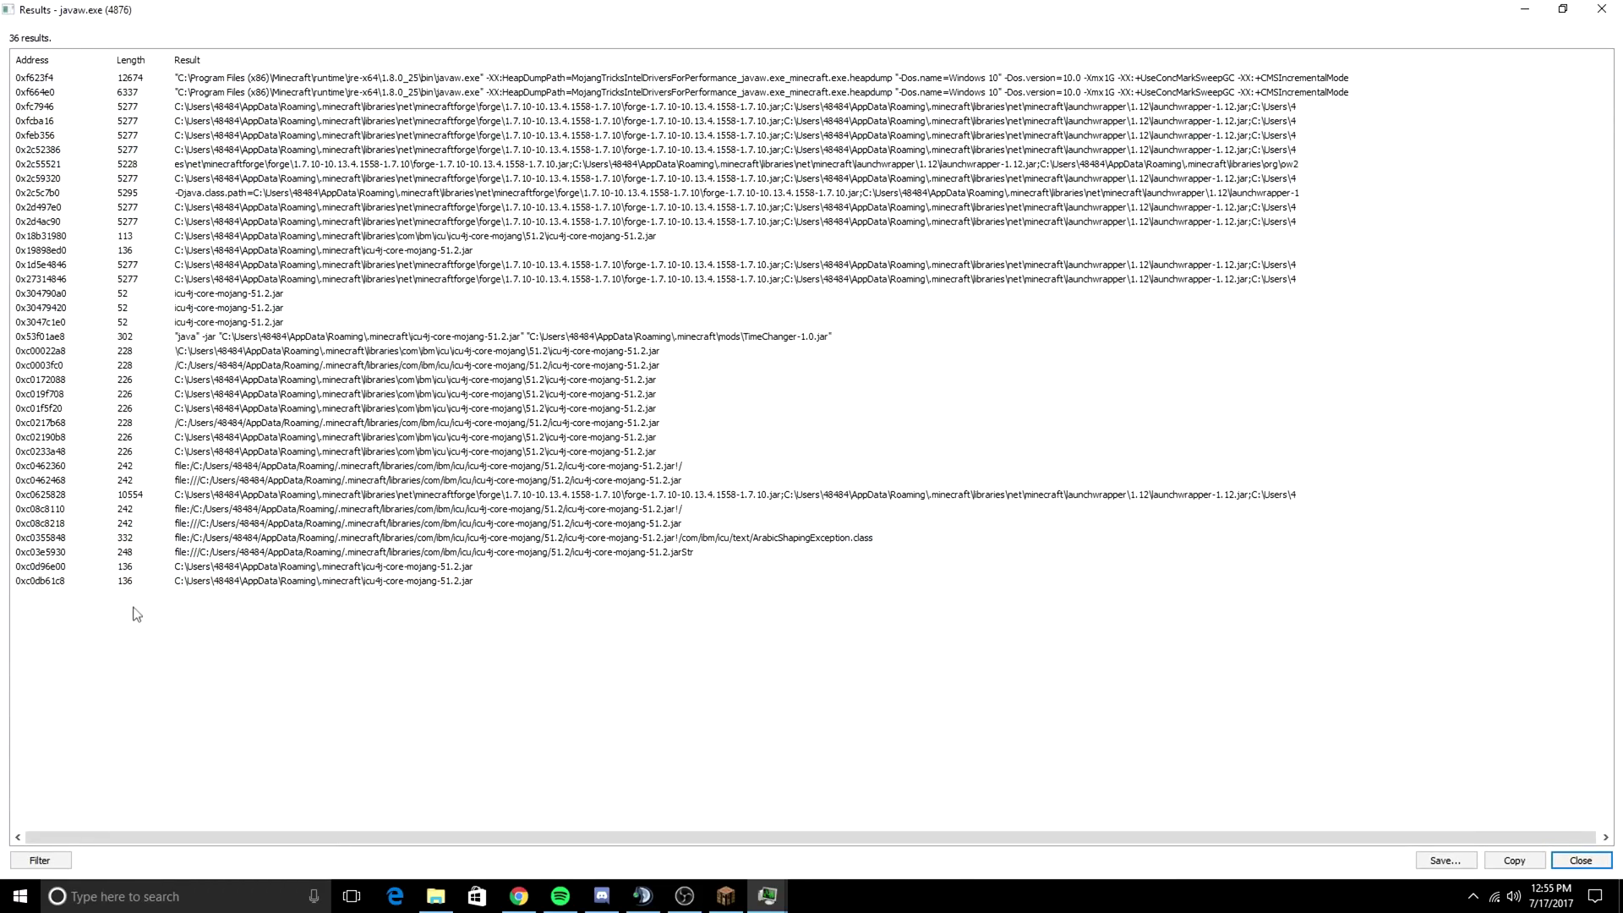
# - Select the bottom icu4j-core rows and the row showing the TimeChanger-1.0 jar path
pyautogui.moveTo(159, 612); pyautogui.dragTo(152, 572)
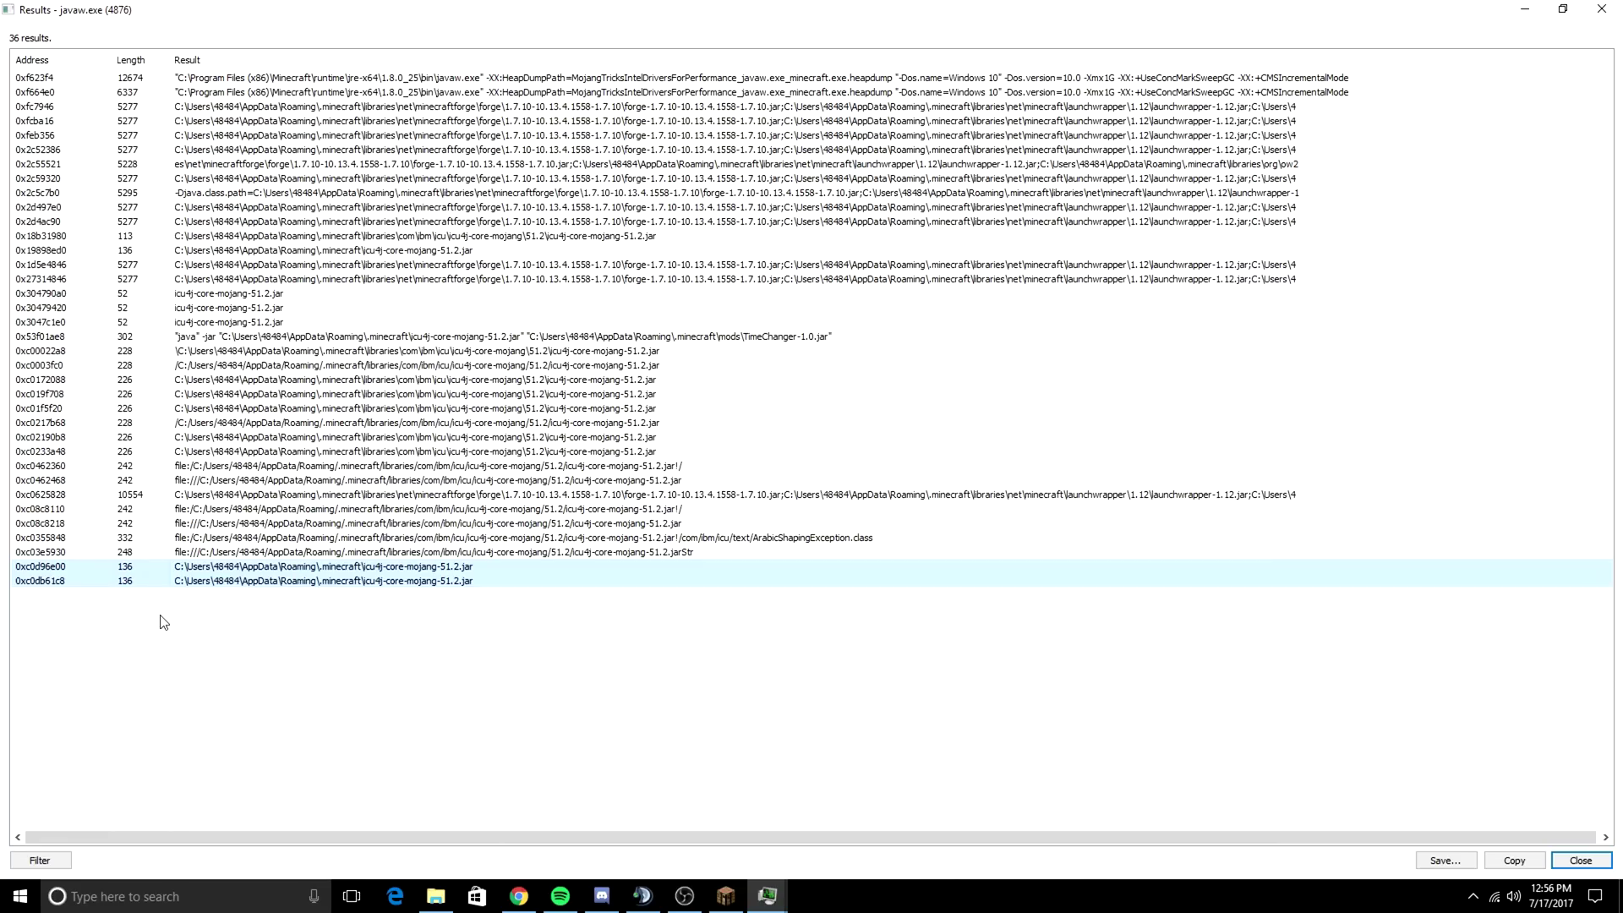
pyautogui.click(181, 339)
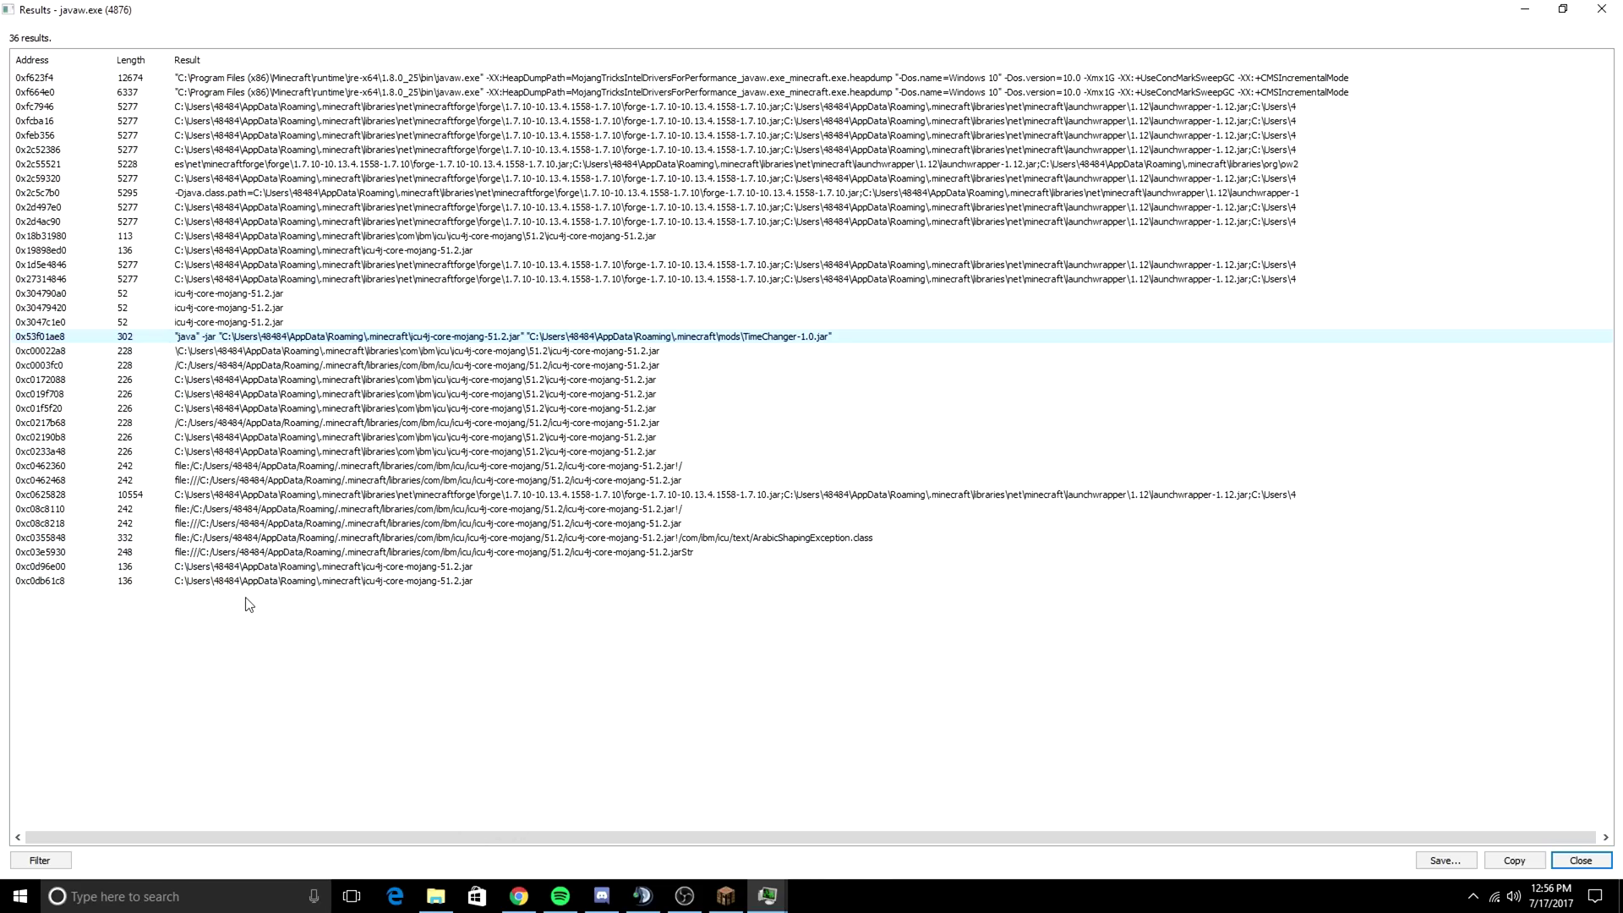
pyautogui.moveTo(247, 602); pyautogui.dragTo(238, 570)
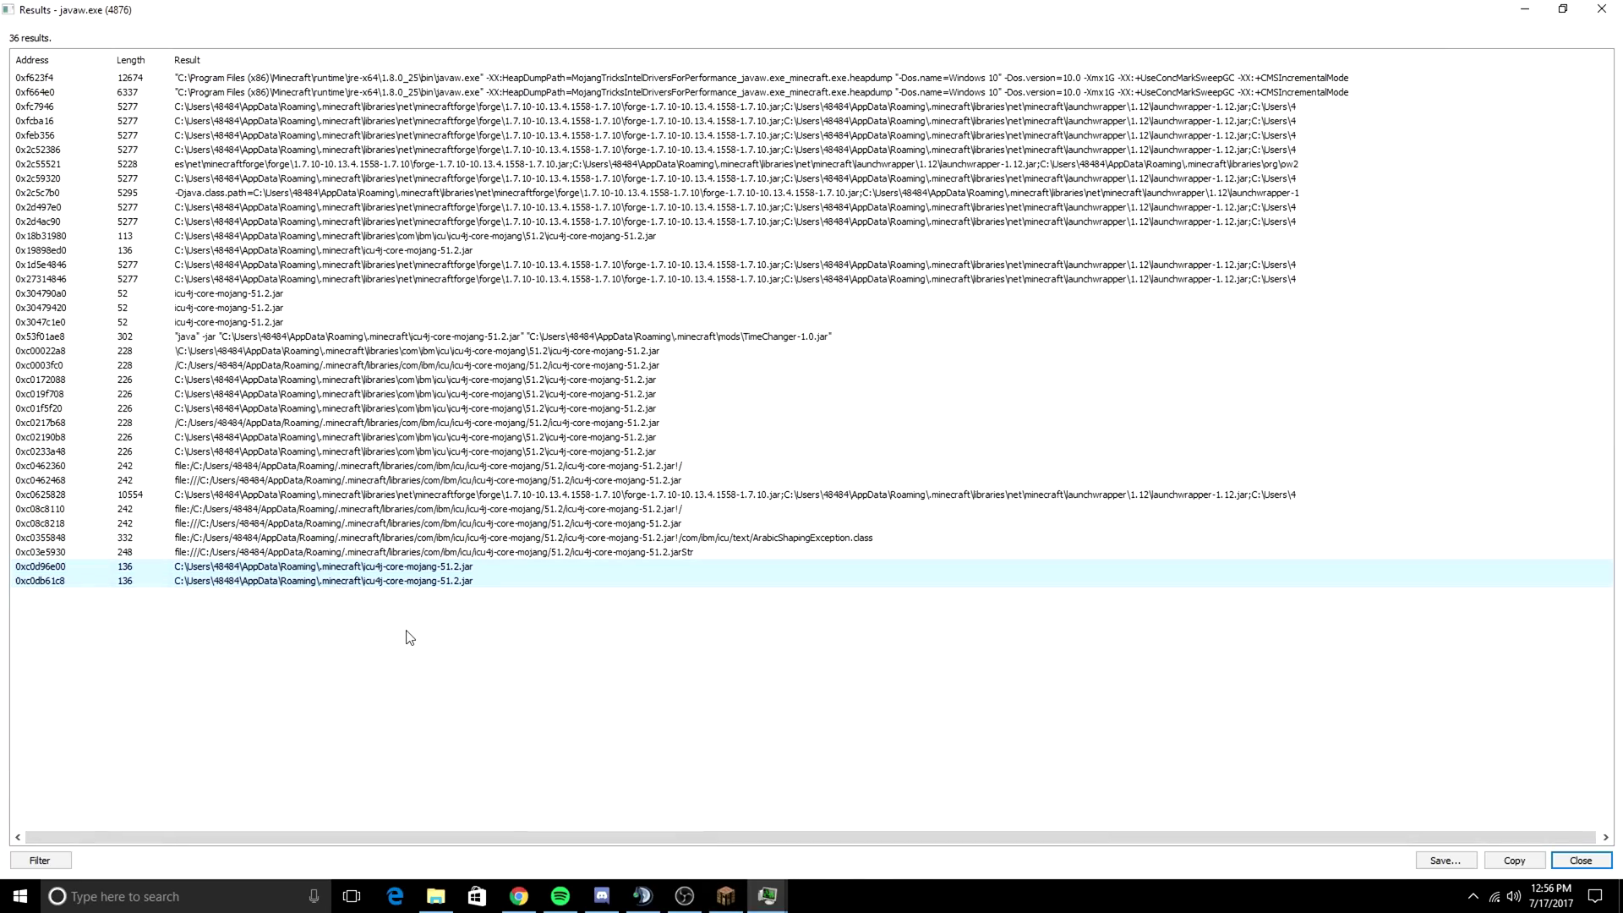
pyautogui.click(373, 337)
pyautogui.moveTo(395, 595); pyautogui.dragTo(392, 561)
# - Save and quit the Minecraft world, exit the game, and close the javaw.exe Properties window
pyautogui.click(730, 896)
pyautogui.press('Escape')
pyautogui.press('Escape')
pyautogui.click(820, 528)
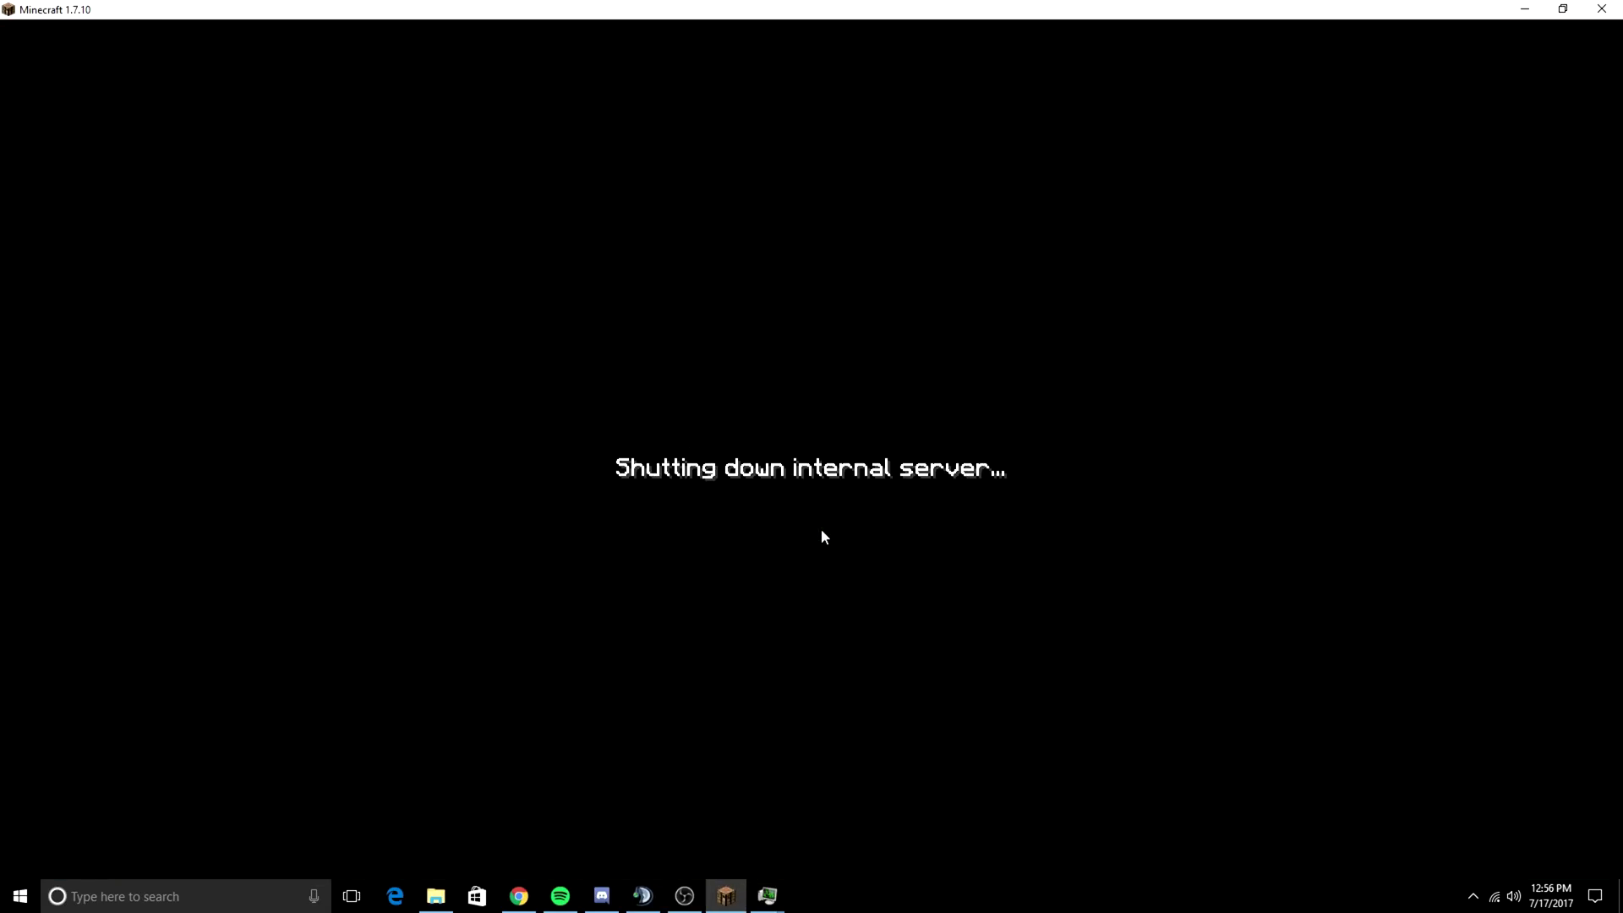
pyautogui.click(946, 607)
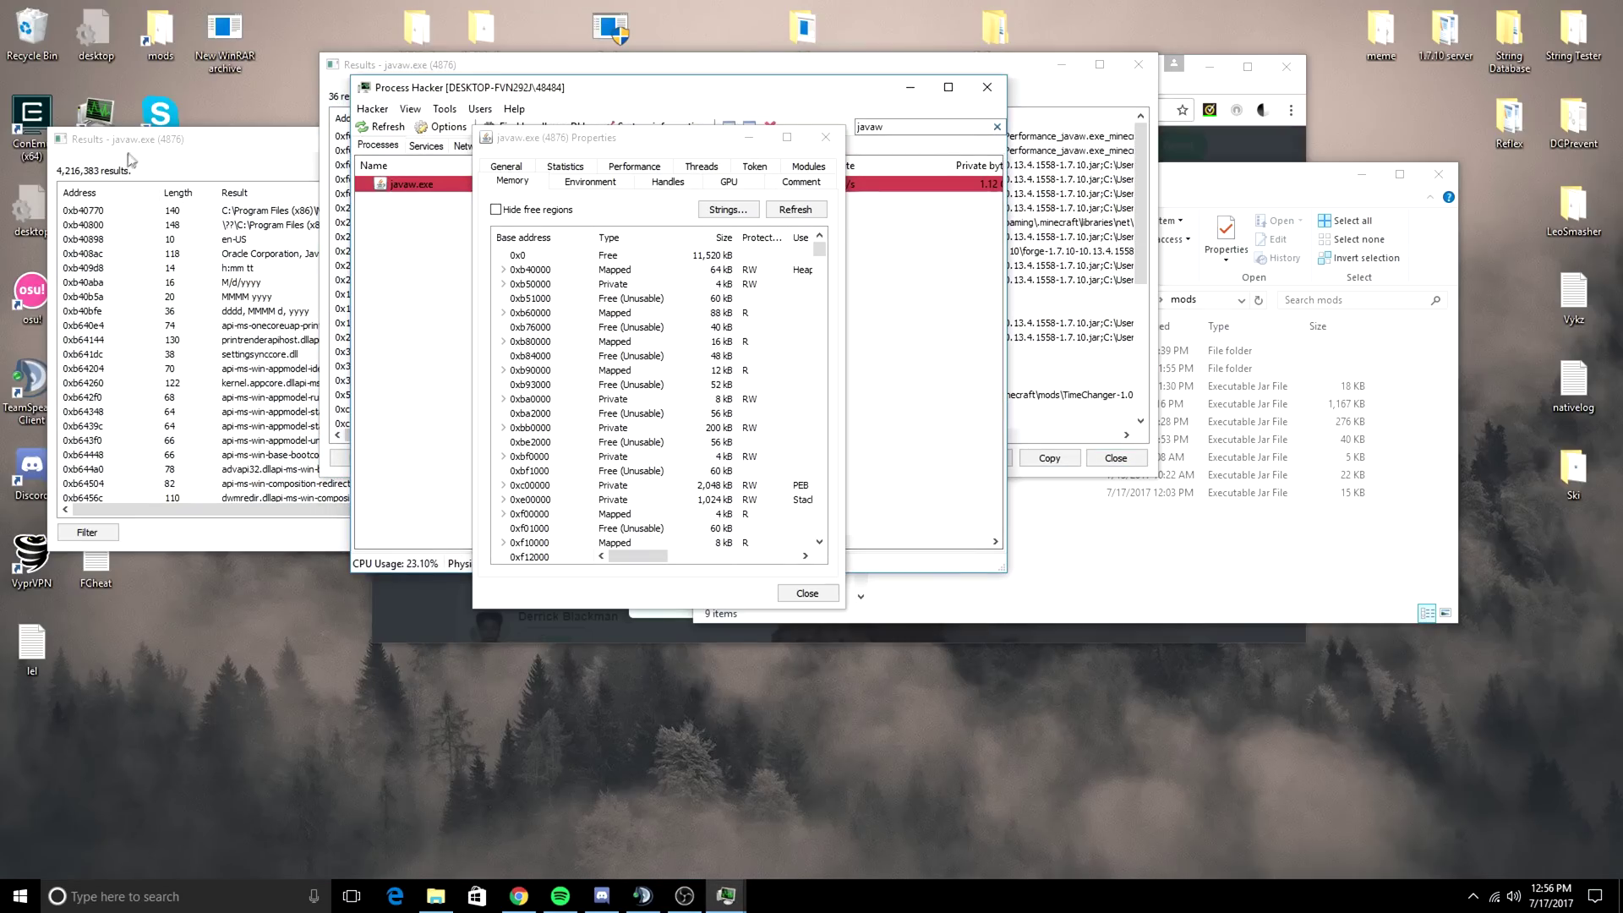
pyautogui.click(826, 137)
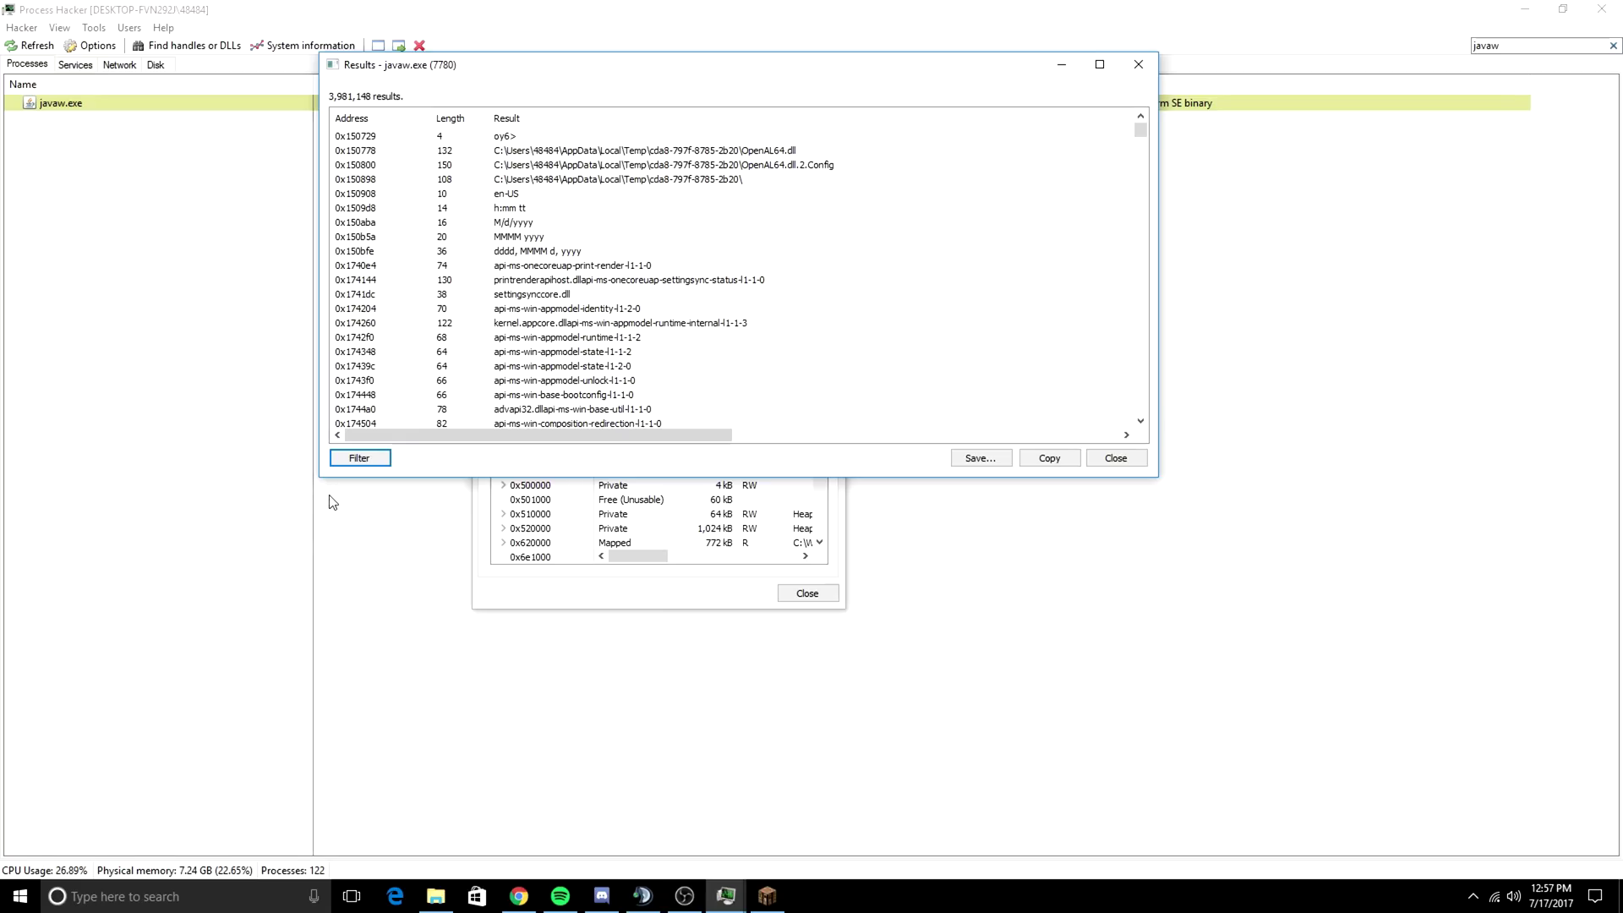
# - Filter the new javaw.exe strings to those containing 'icu4j-core' and maximize the 29 results
pyautogui.click(359, 457)
pyautogui.click(382, 498)
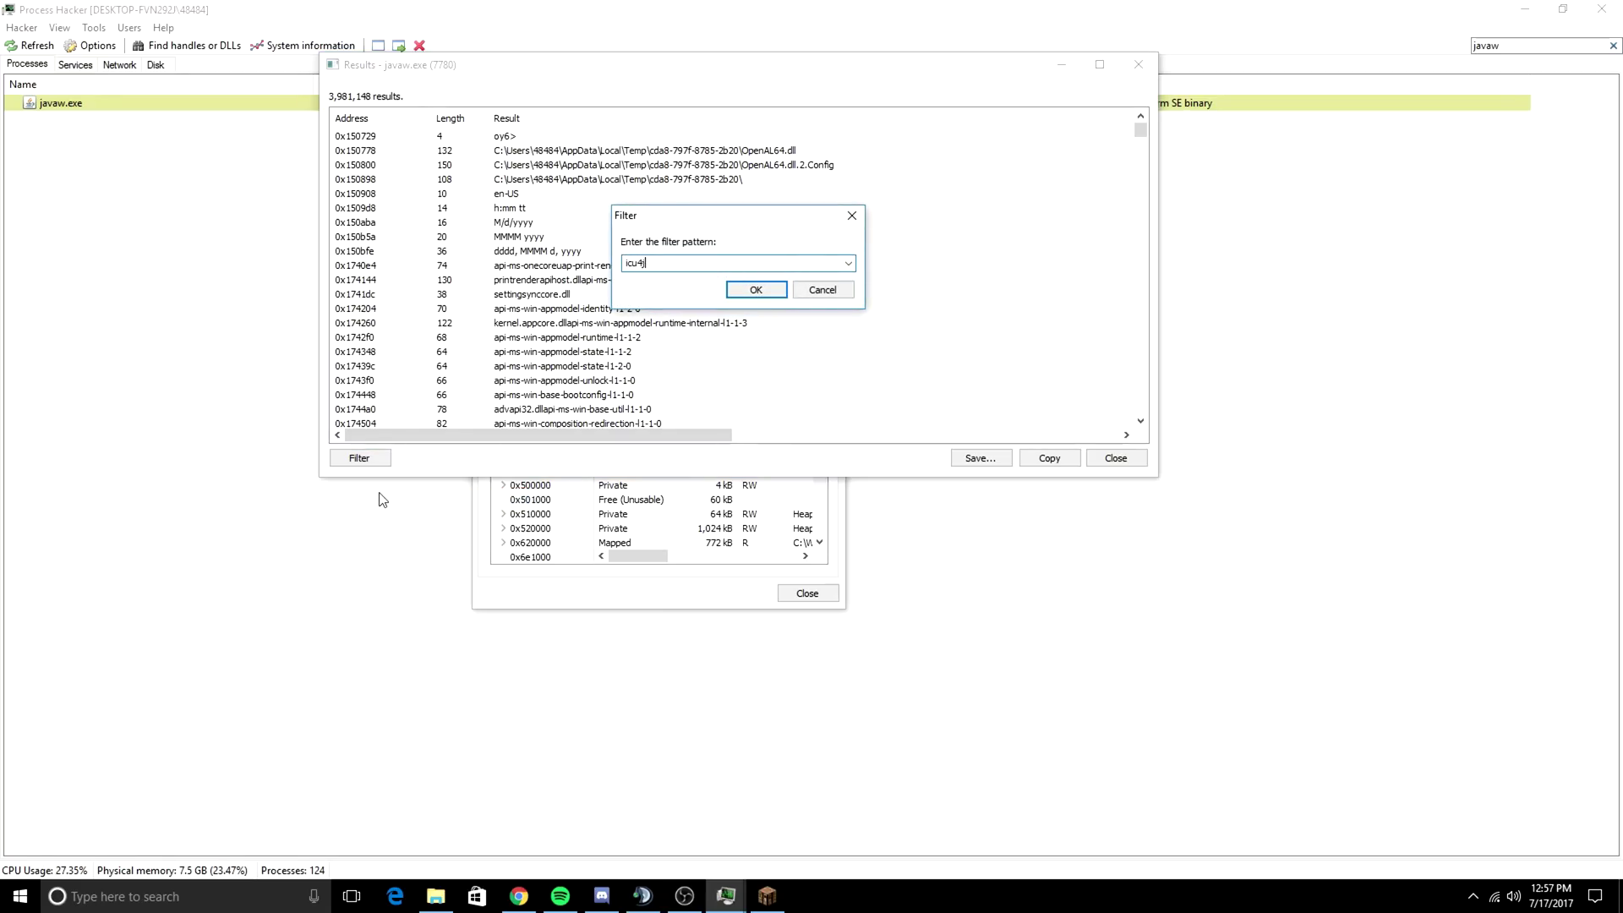
pyautogui.write('icu4j-core')
pyautogui.press('Return')
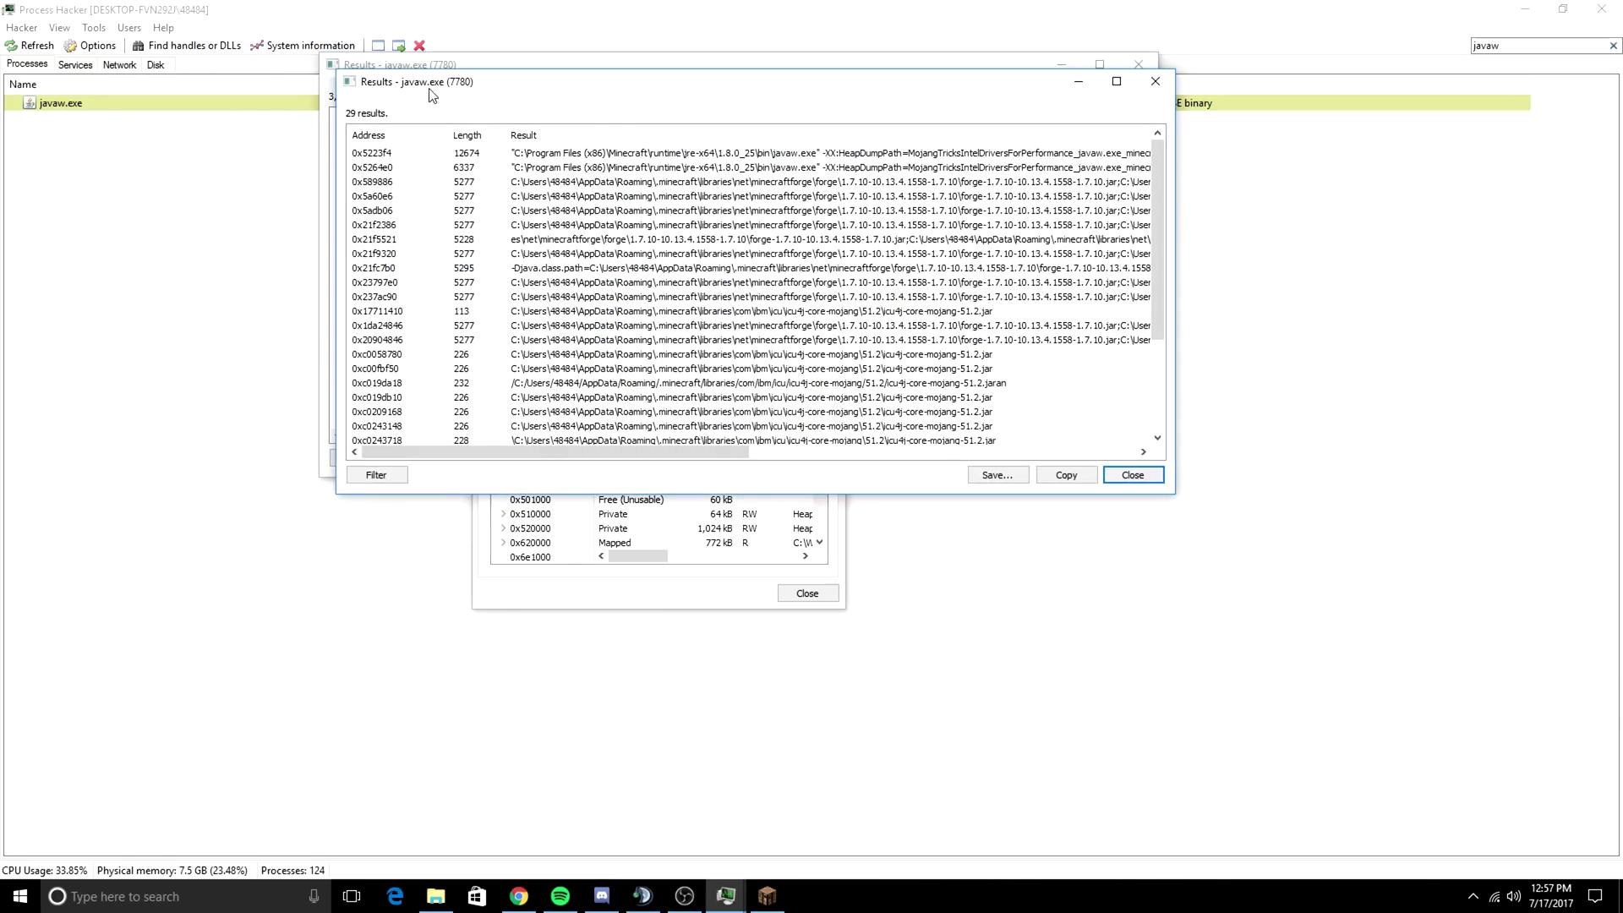
pyautogui.doubleClick(428, 90)
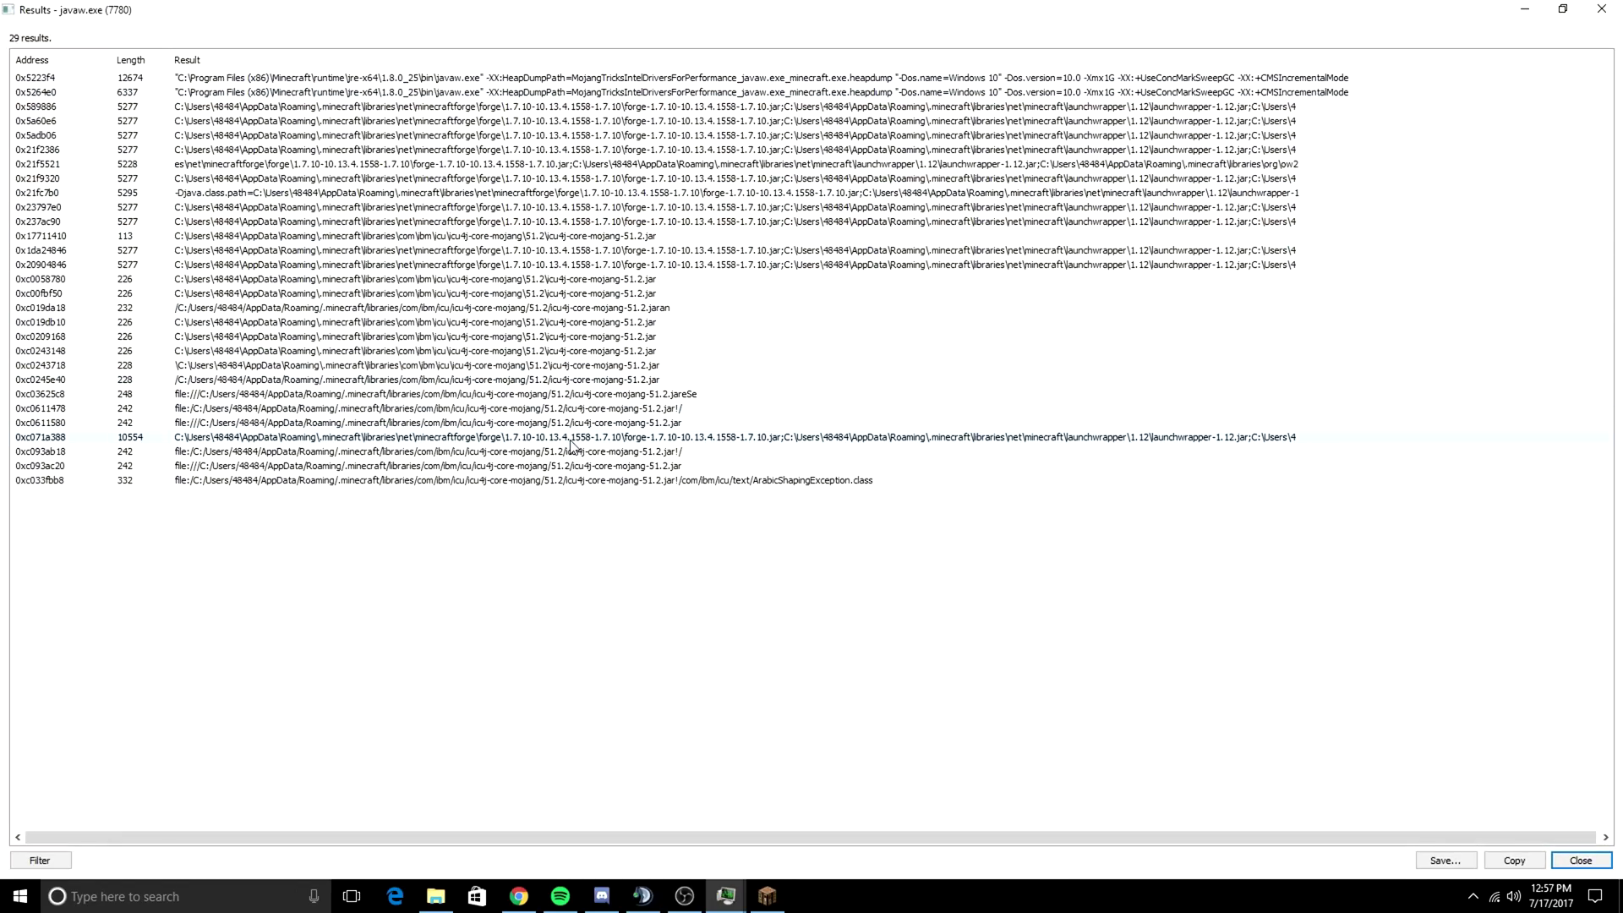
# - Select all 29 filtered result rows to inspect them, then clear the selection
pyautogui.moveTo(307, 499); pyautogui.dragTo(259, 637)
pyautogui.moveTo(610, 593); pyautogui.dragTo(745, 3)
pyautogui.click(771, 622)
pyautogui.moveTo(1046, 615); pyautogui.dragTo(325, 3)
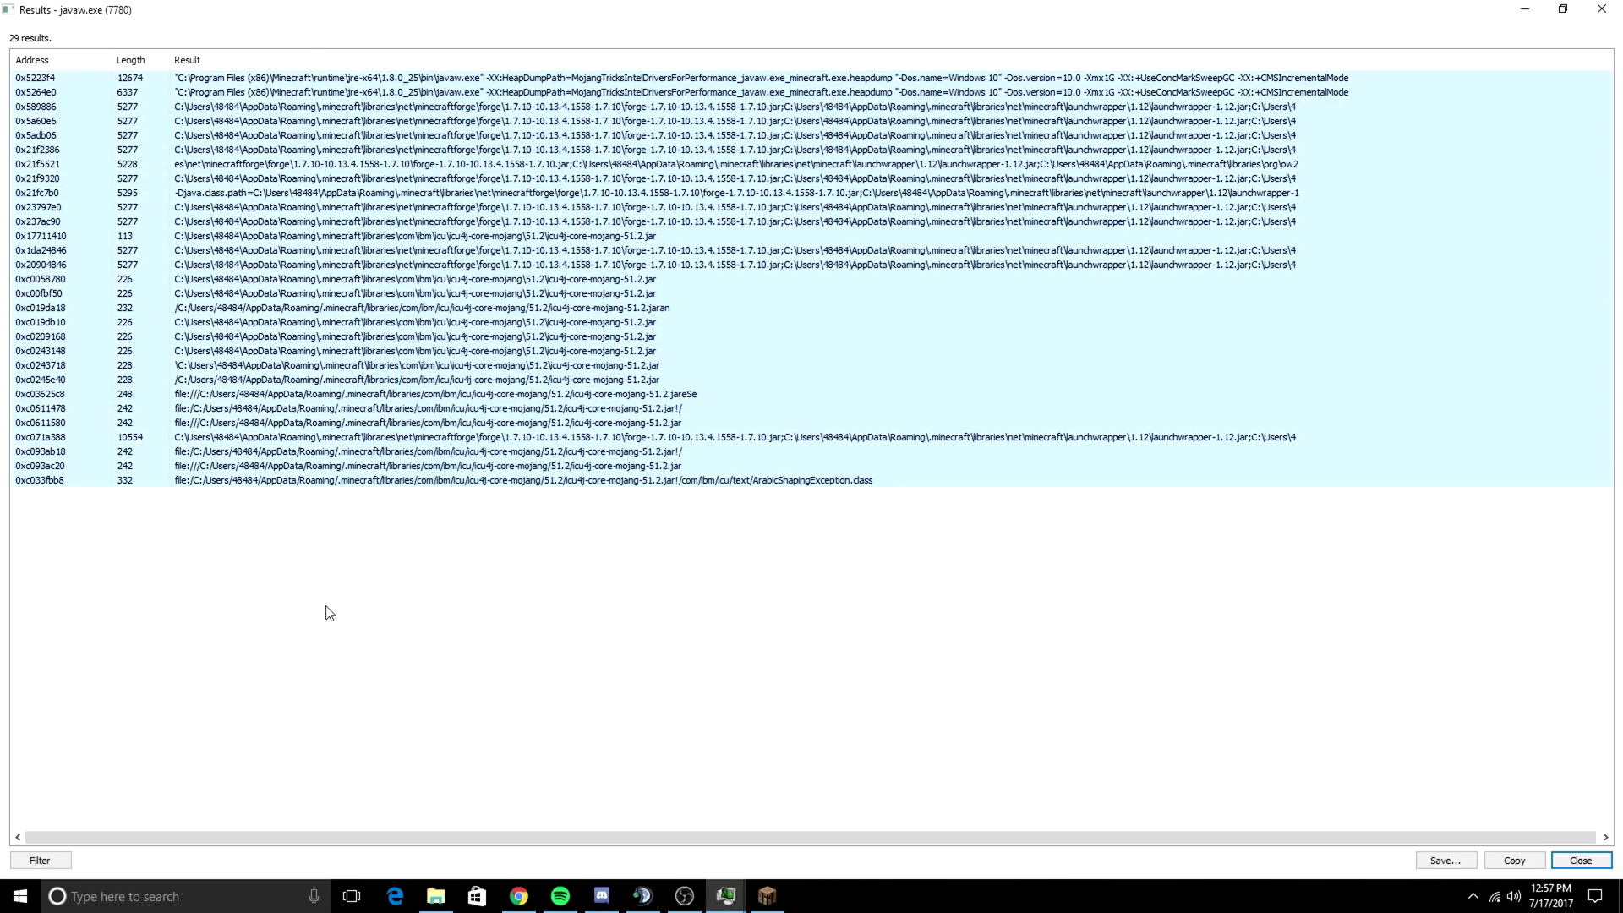
pyautogui.click(234, 540)
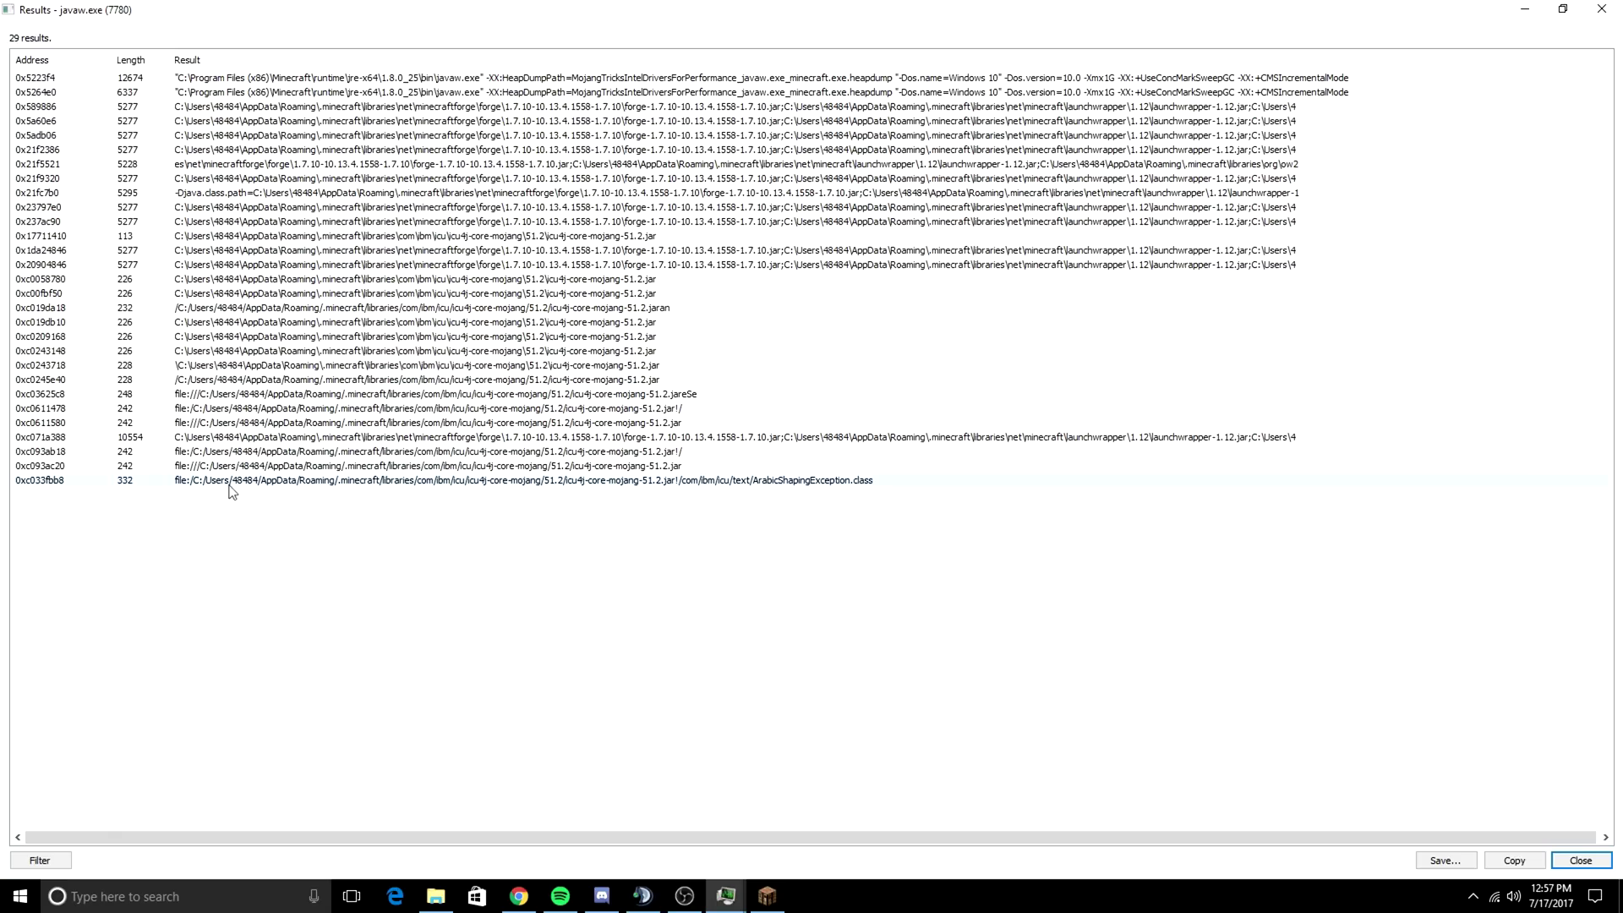
pyautogui.moveTo(216, 510); pyautogui.dragTo(221, 545)
pyautogui.click(40, 860)
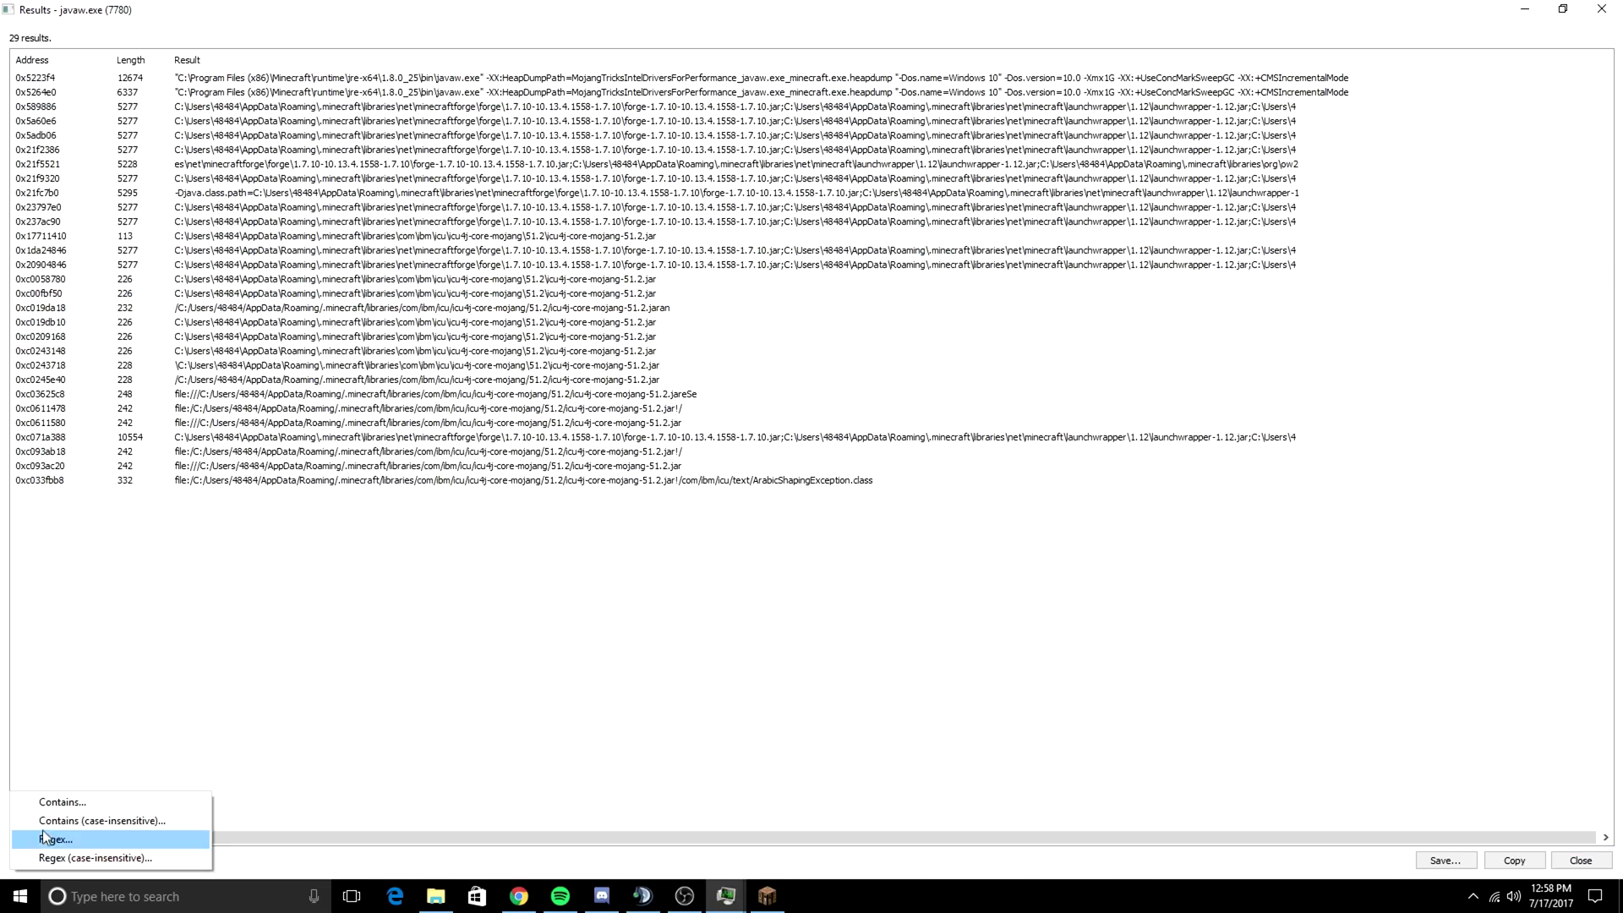
pyautogui.click(68, 815)
pyautogui.write('timechanger')
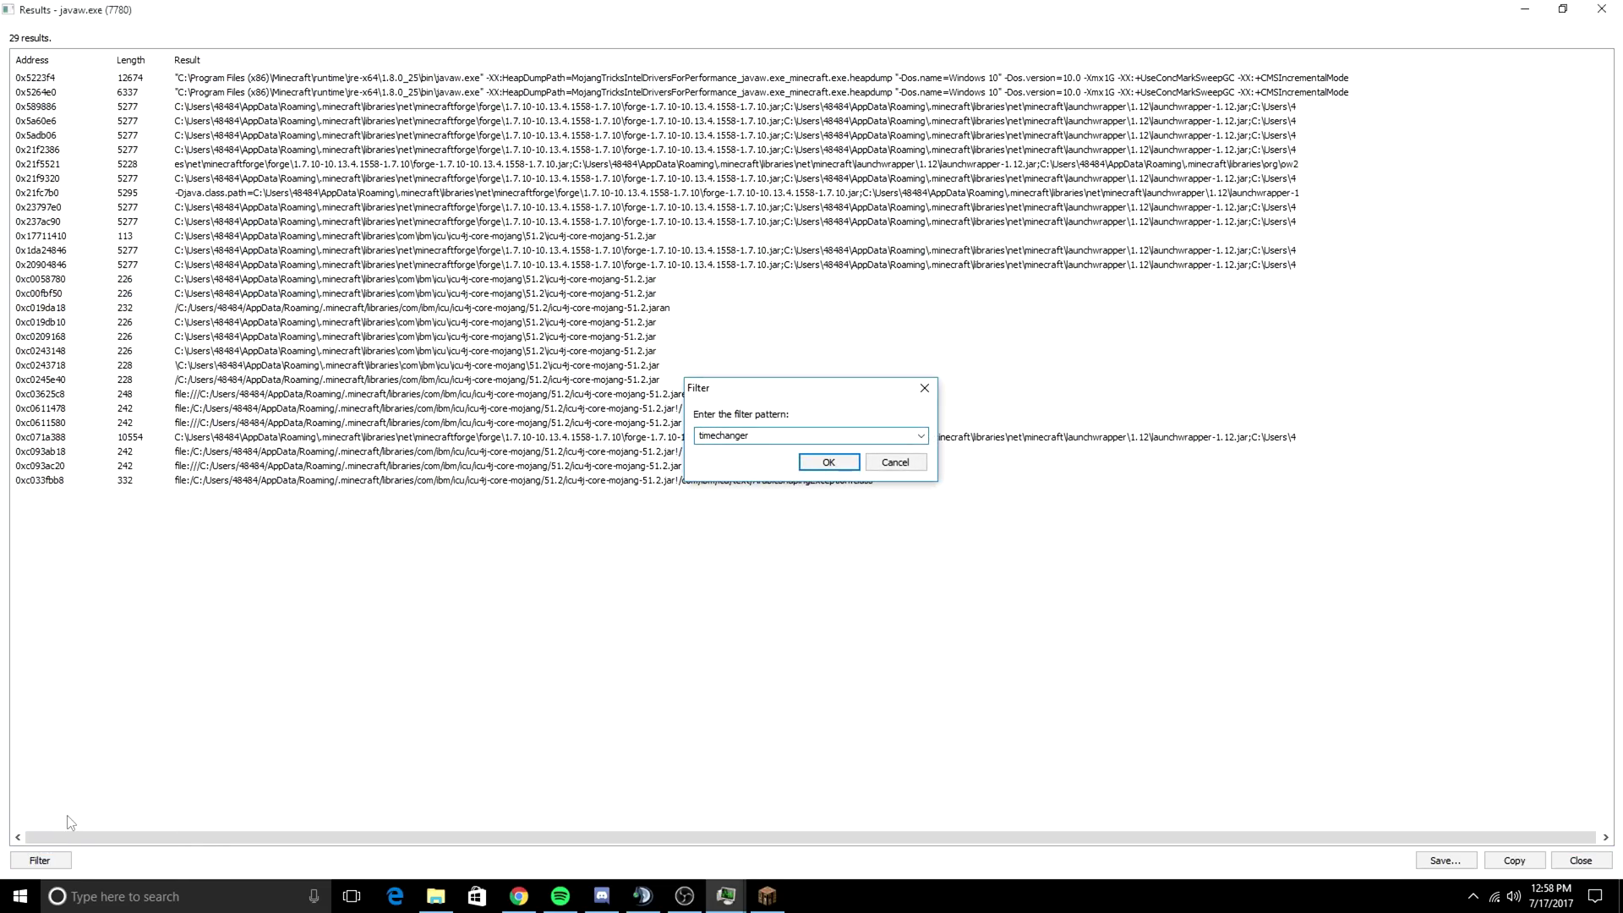
pyautogui.press('Return')
pyautogui.press('Escape')
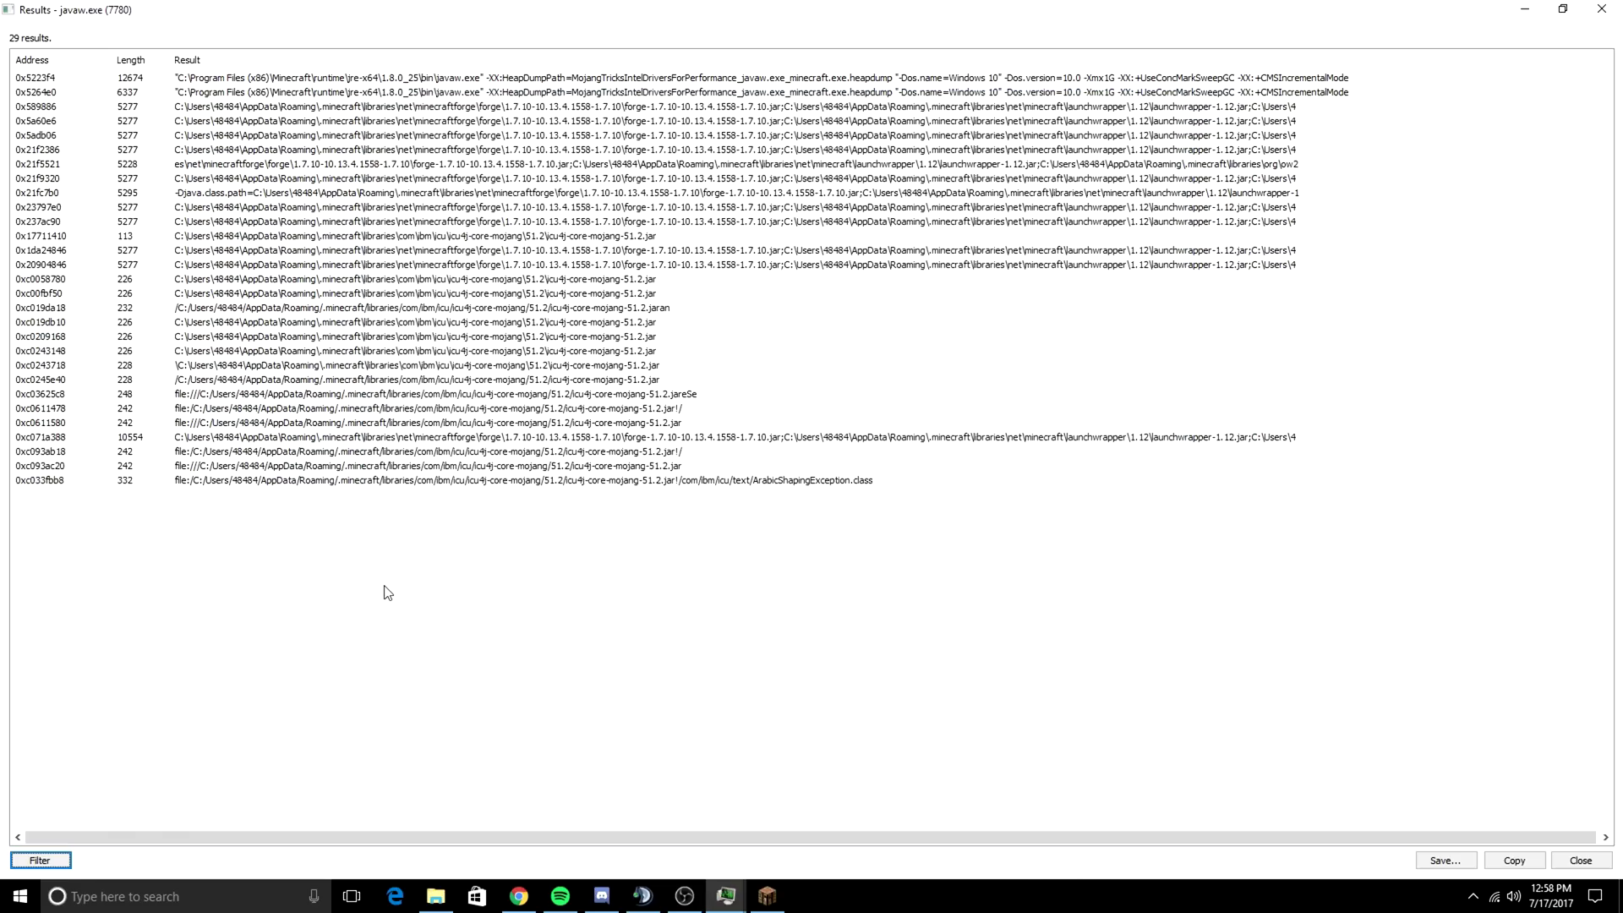